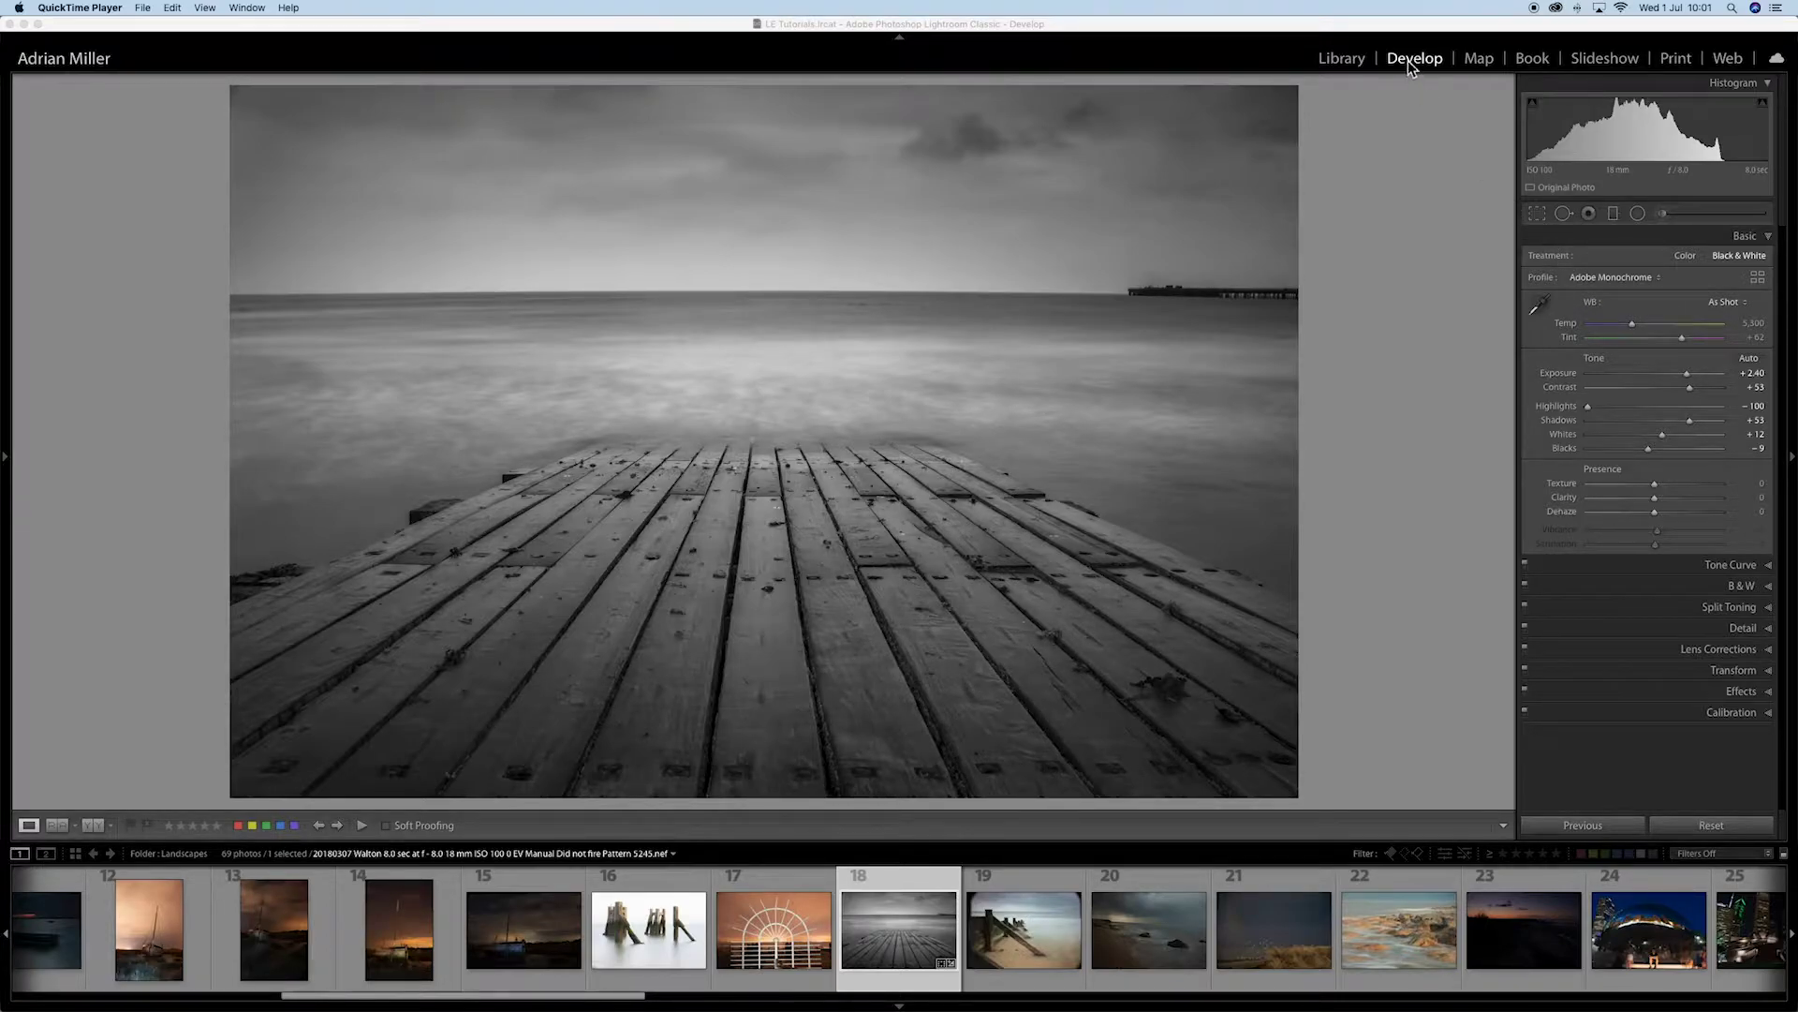
Step: Reset the pier photo's straighten angle to 0.00 and view the Landscapes folder grid
{"action": "left_click", "coordinate": [1537, 214]}
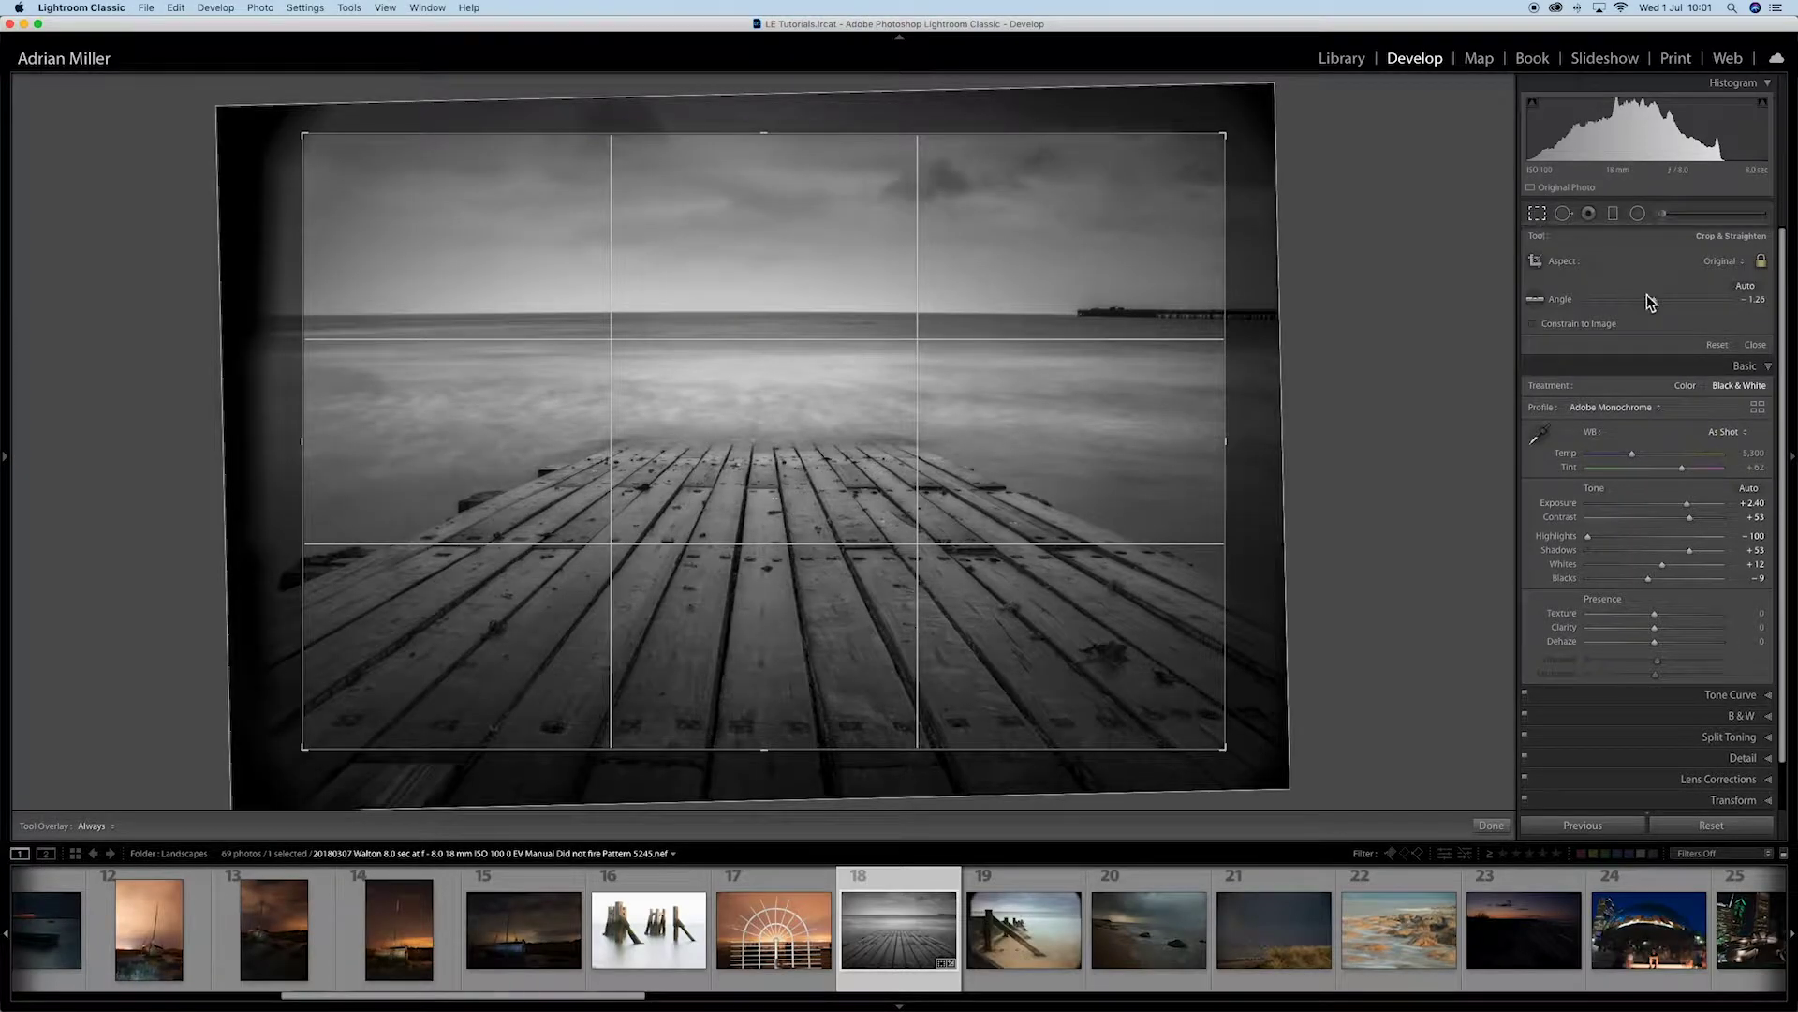
{"action": "left_click", "coordinate": [1717, 345]}
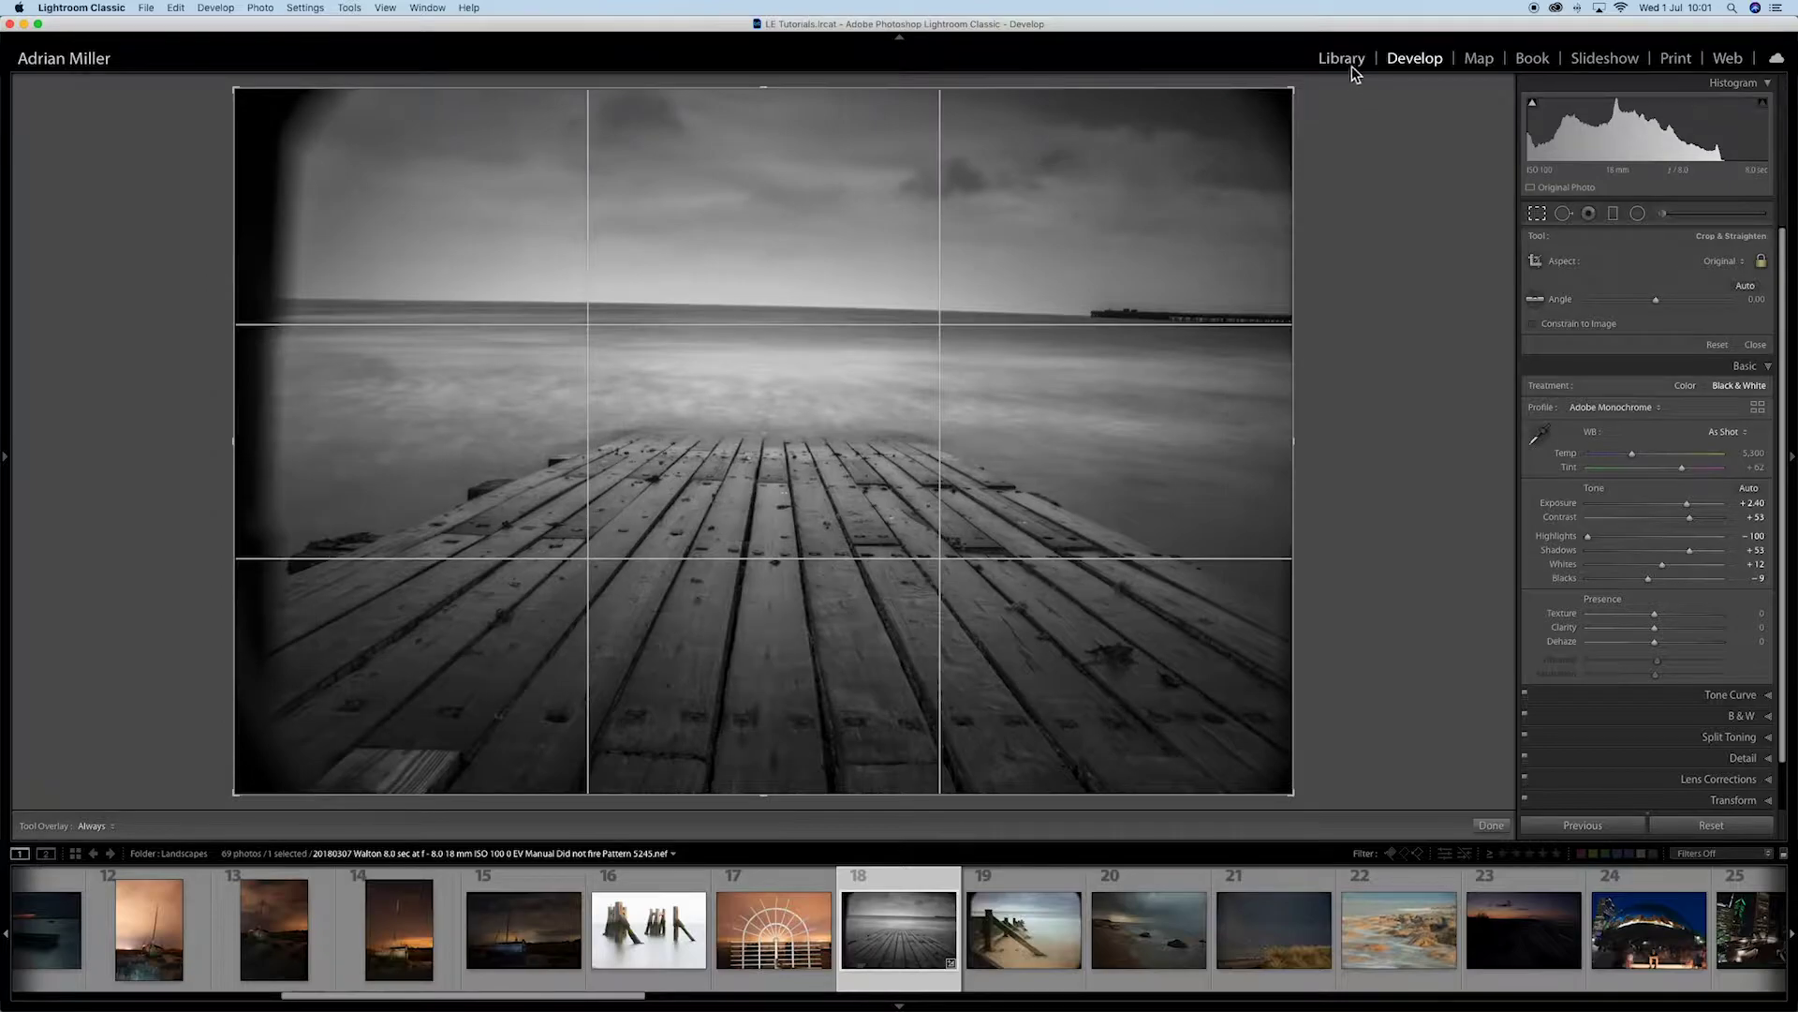
{"action": "left_click", "coordinate": [1342, 59]}
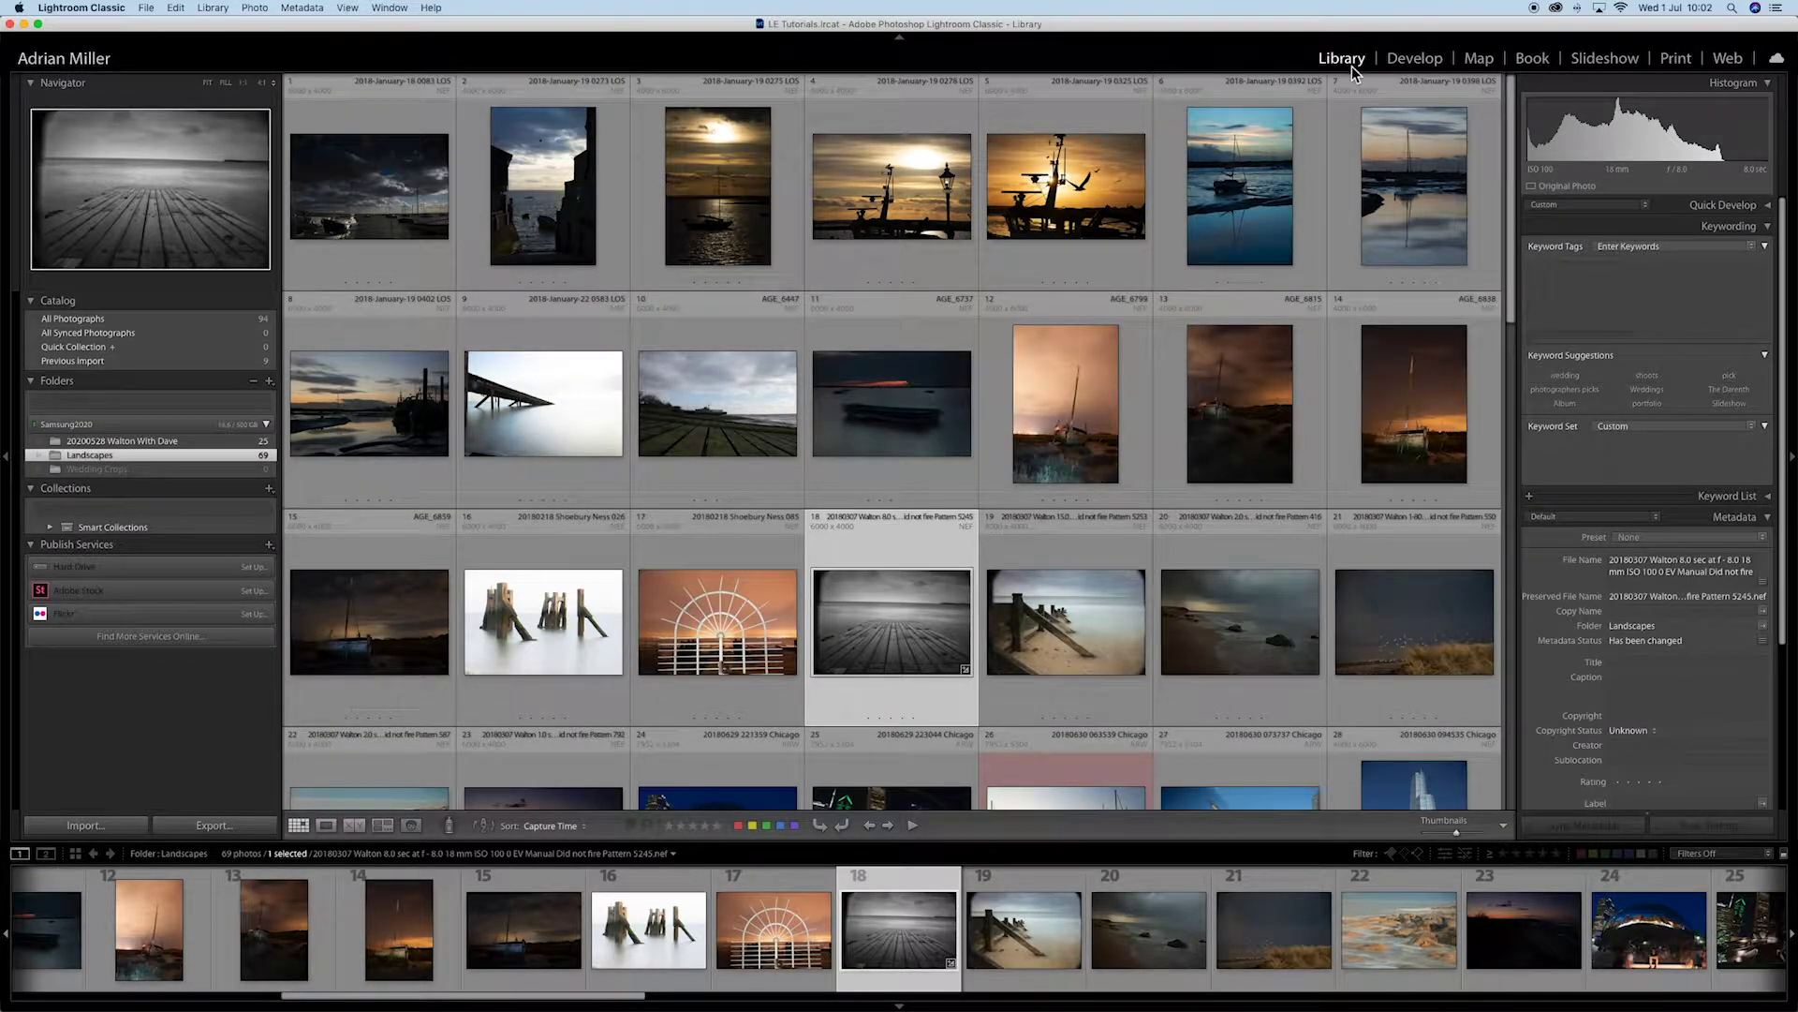
{"action": "key", "text": "r"}
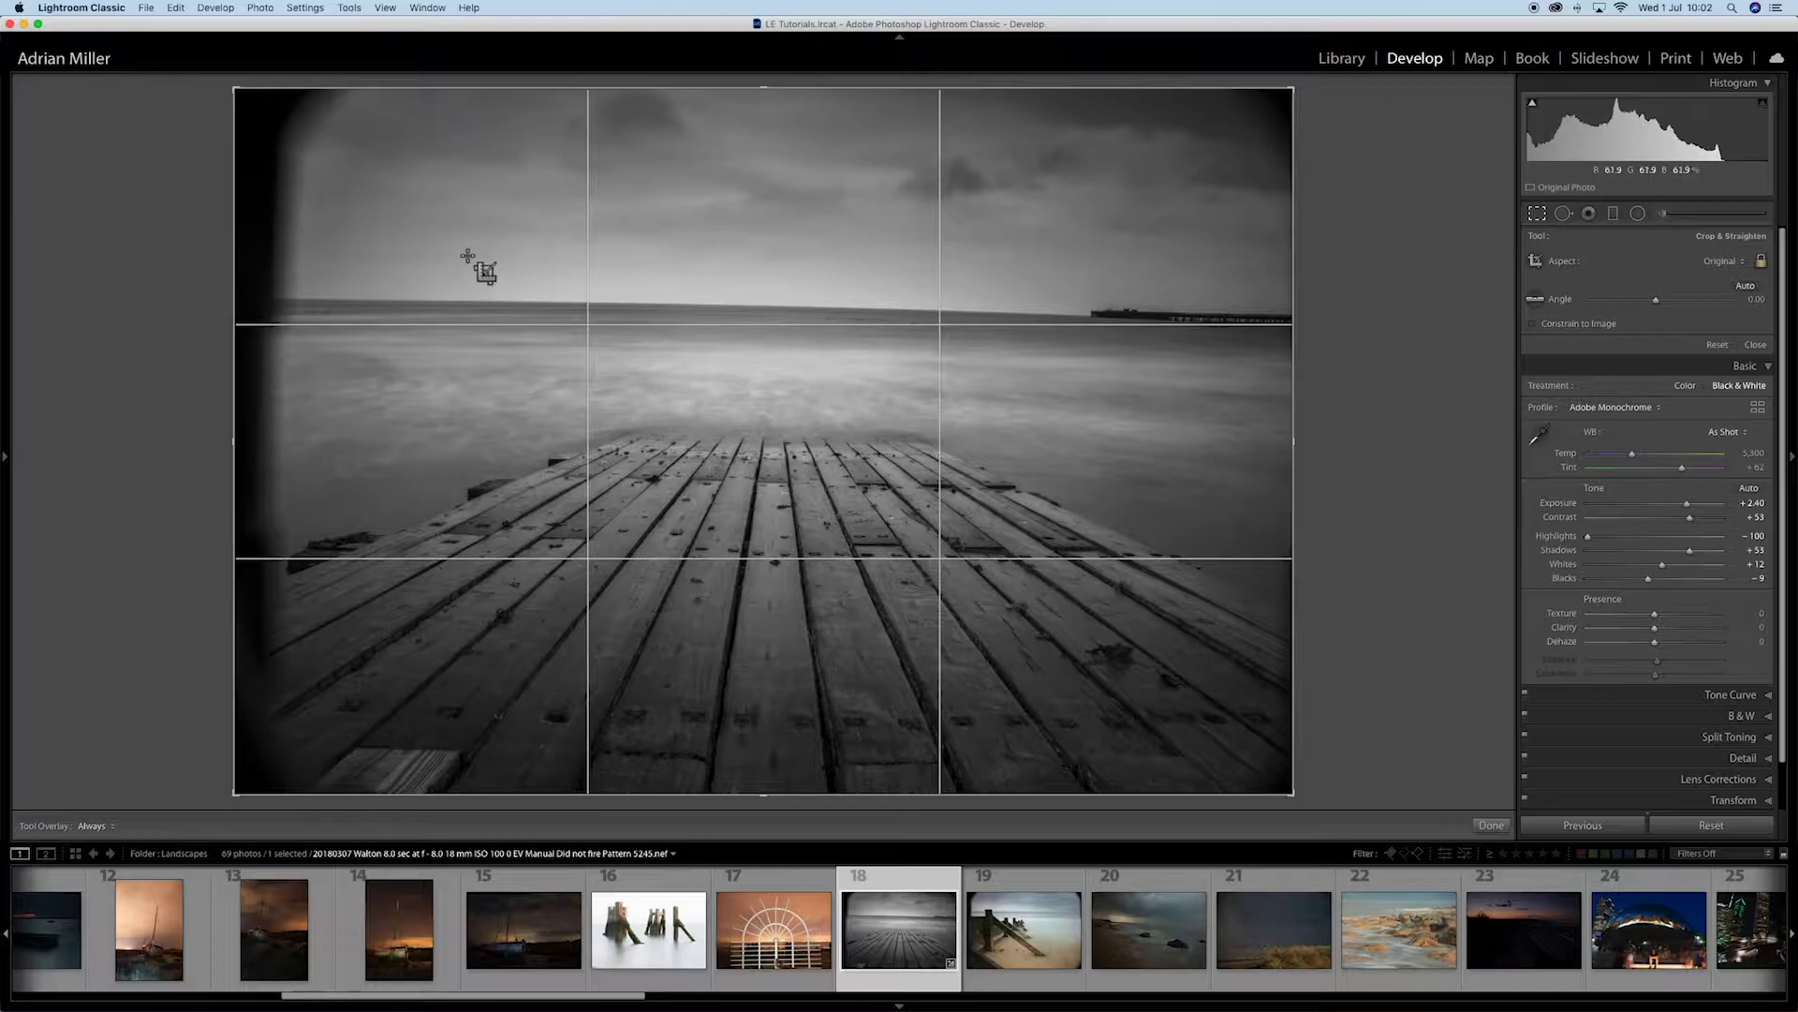
Step: Pull both top crop corners inward and shift the photo so the horizon sits lower
{"action": "left_click_drag", "start_coordinate": [237, 91], "coordinate": [291, 126]}
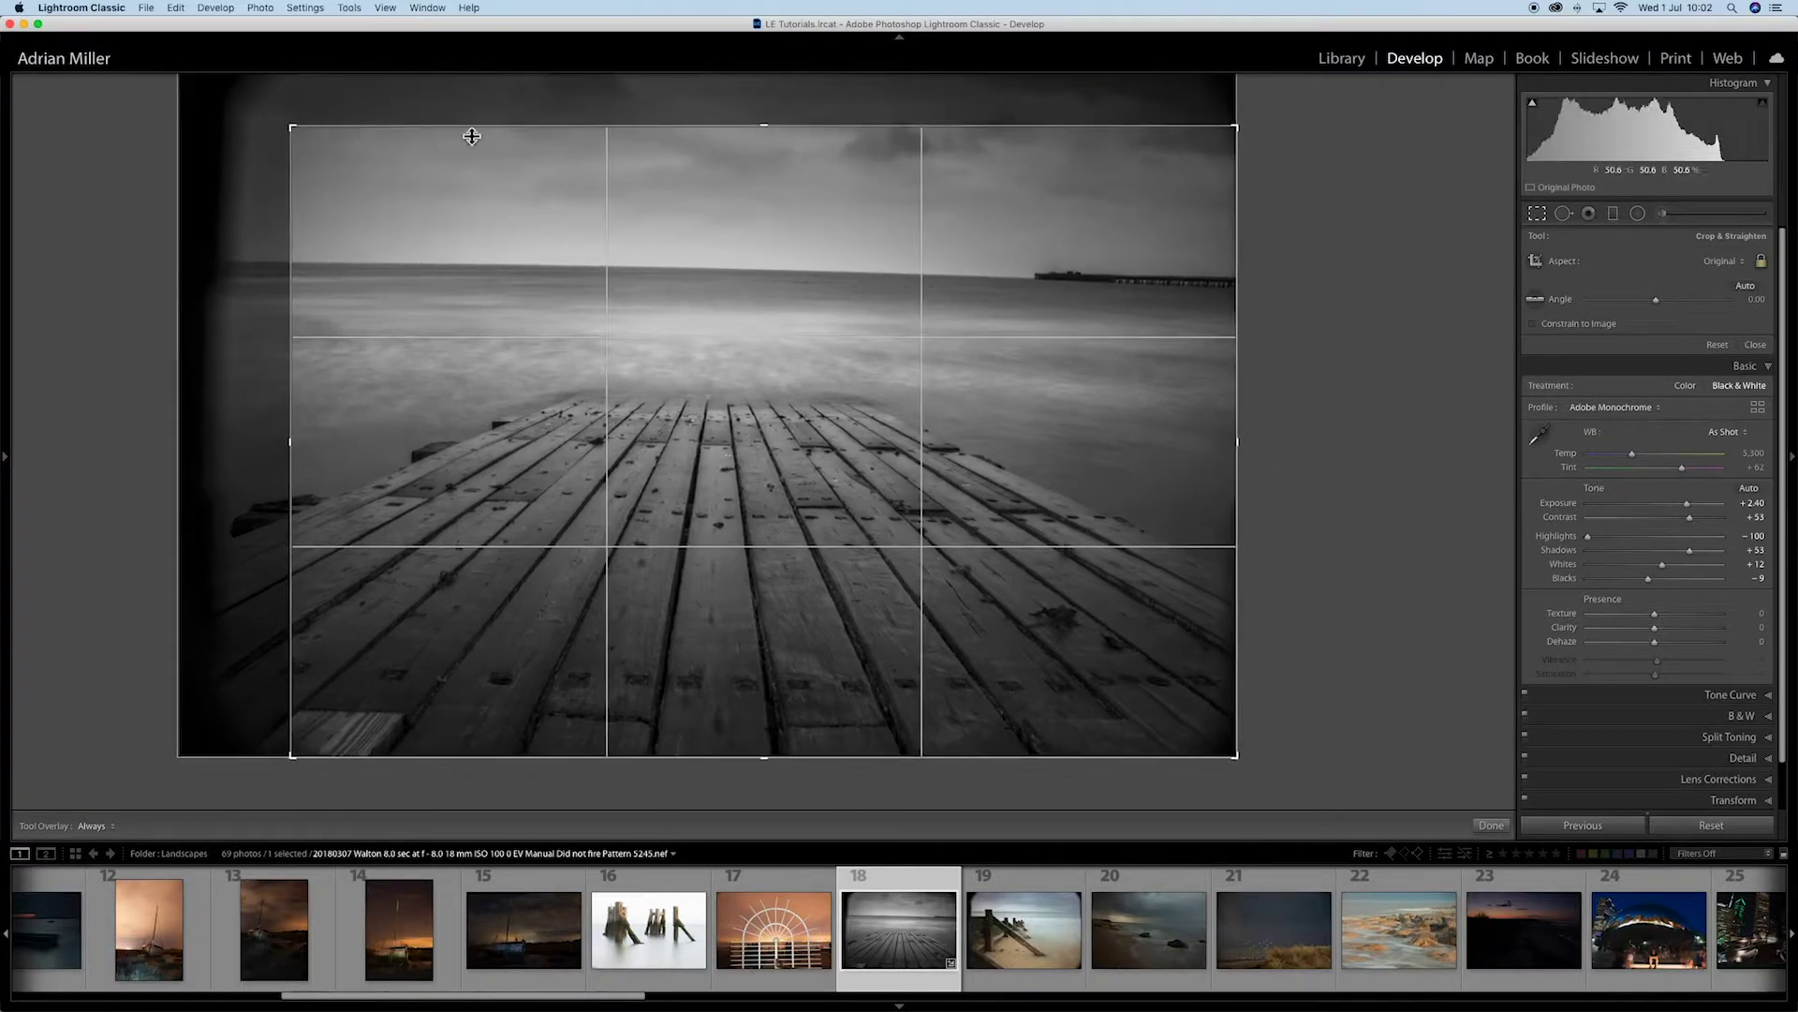
{"action": "left_click_drag", "start_coordinate": [1232, 125], "coordinate": [1215, 136]}
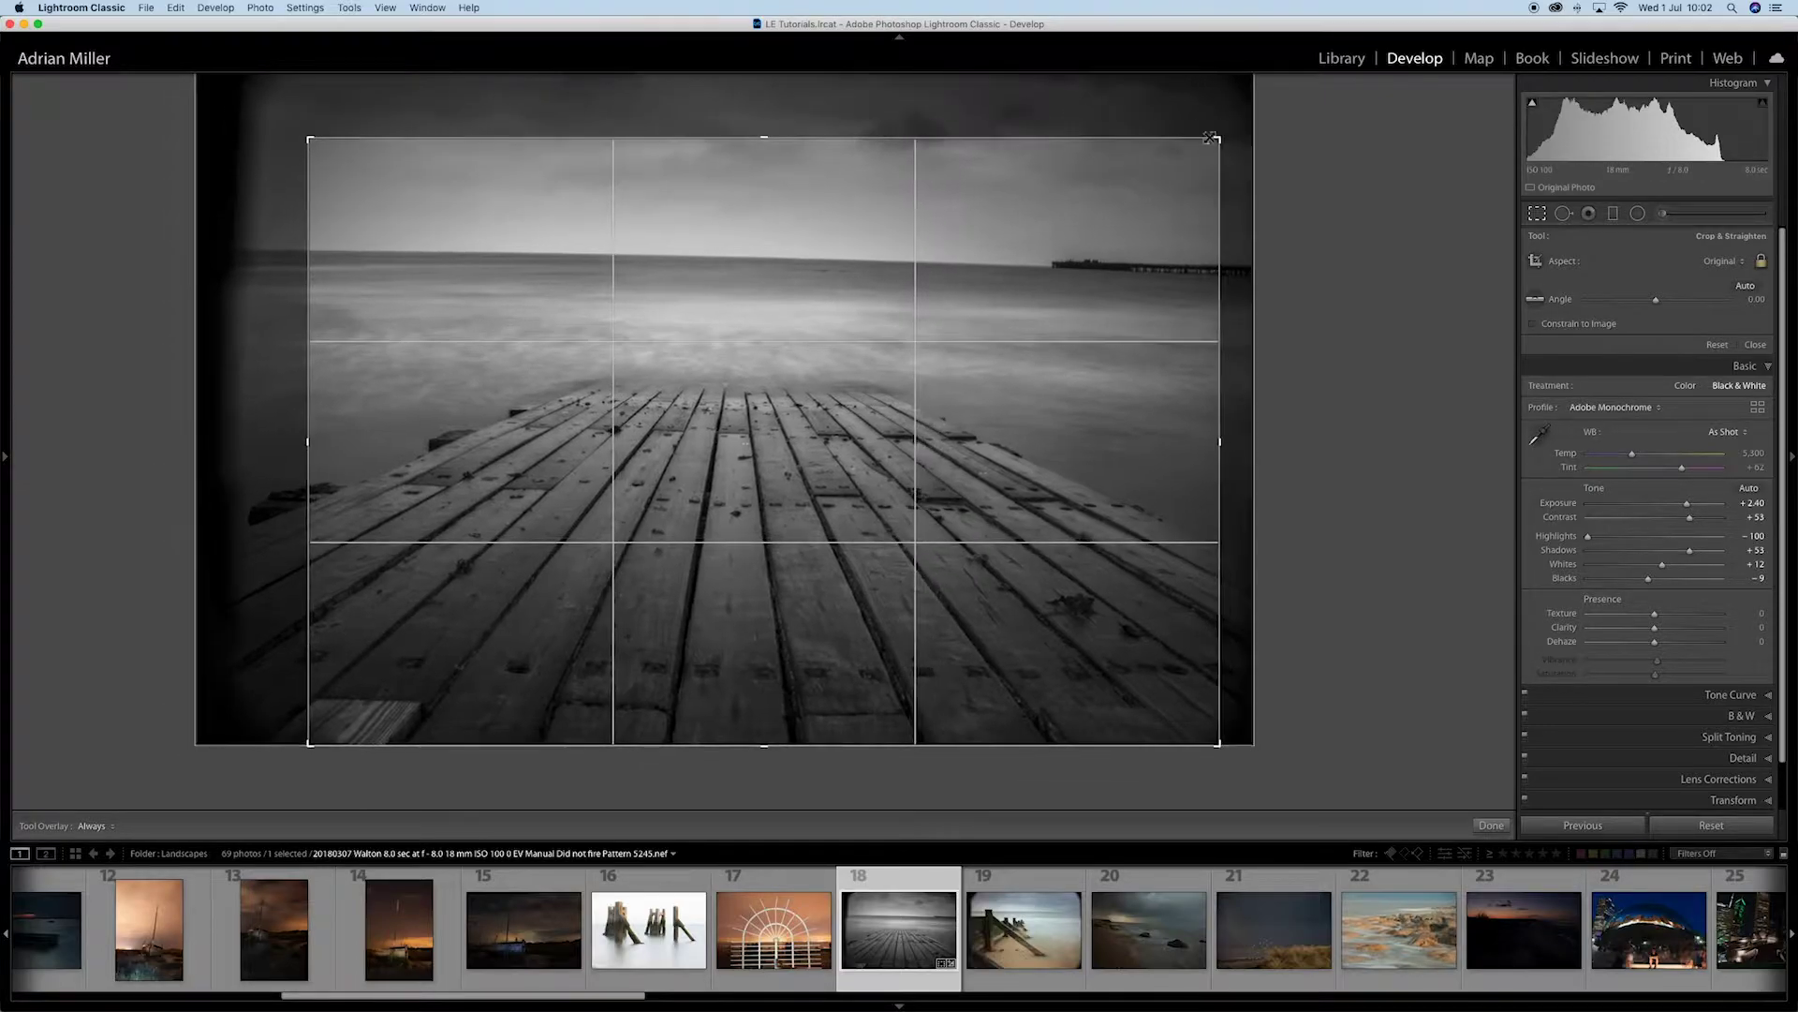
{"action": "left_click", "coordinate": [810, 441]}
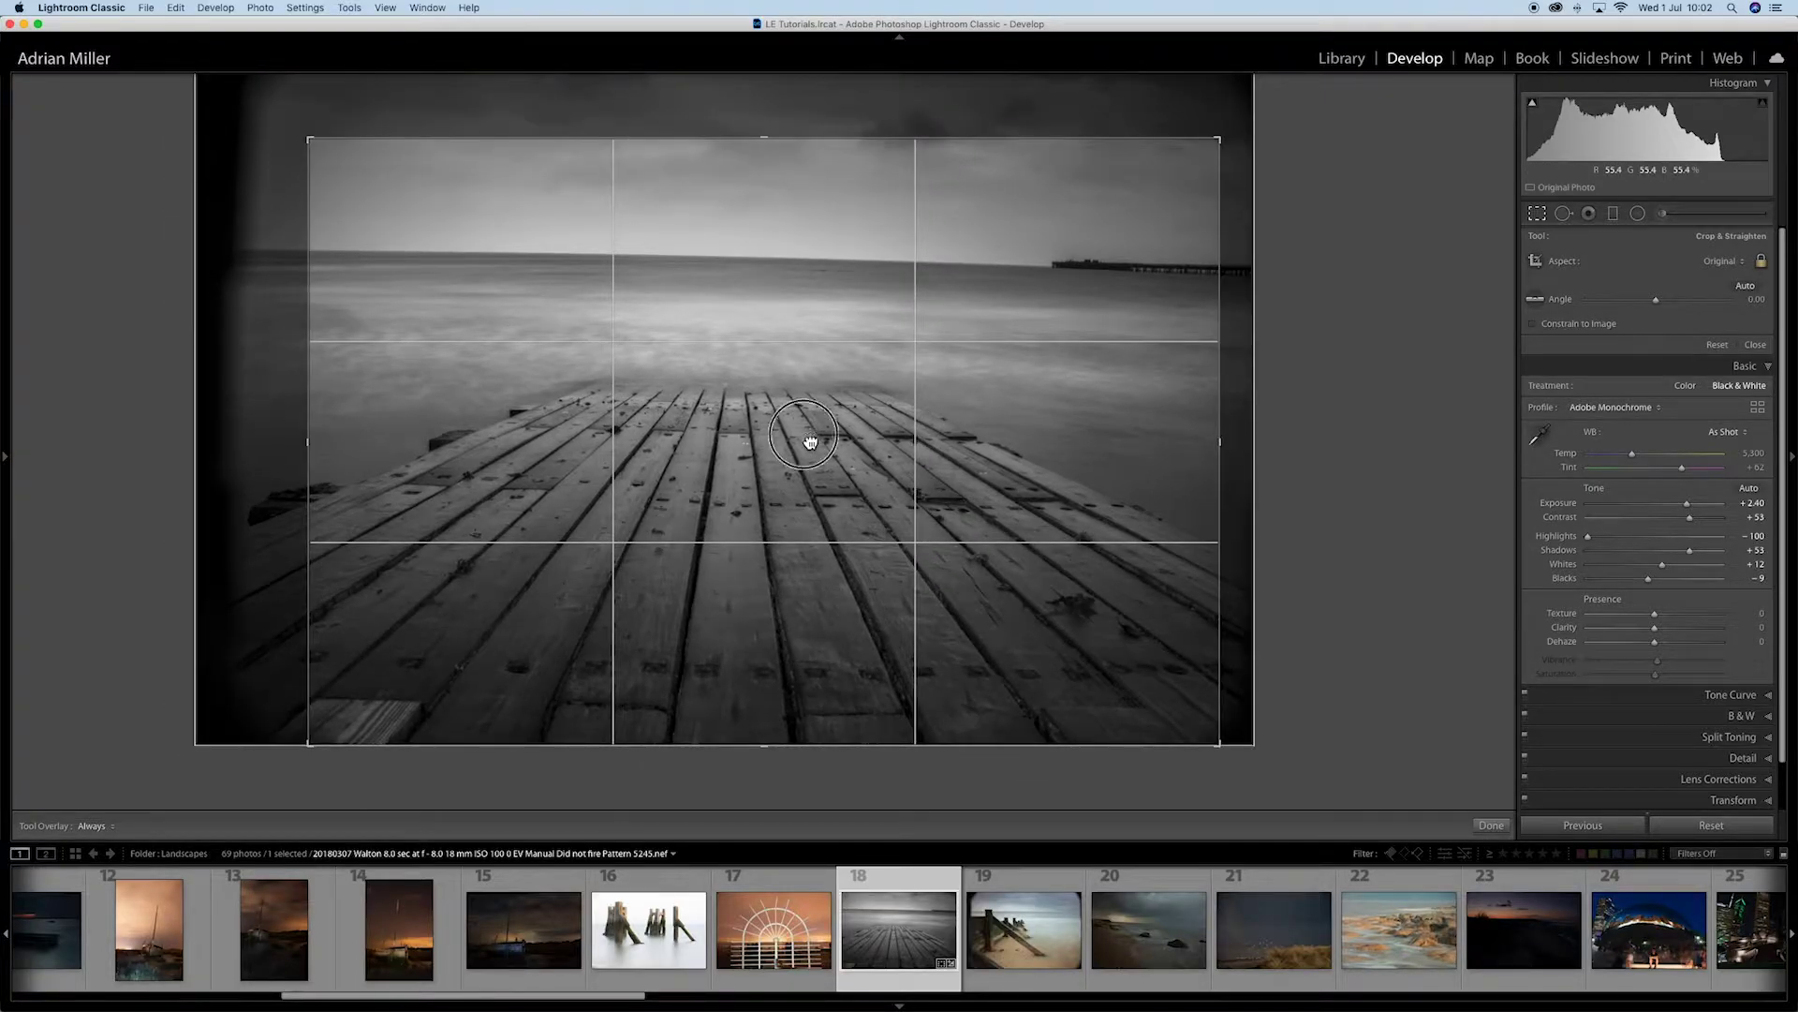
{"action": "left_click_drag", "start_coordinate": [810, 440], "coordinate": [828, 496]}
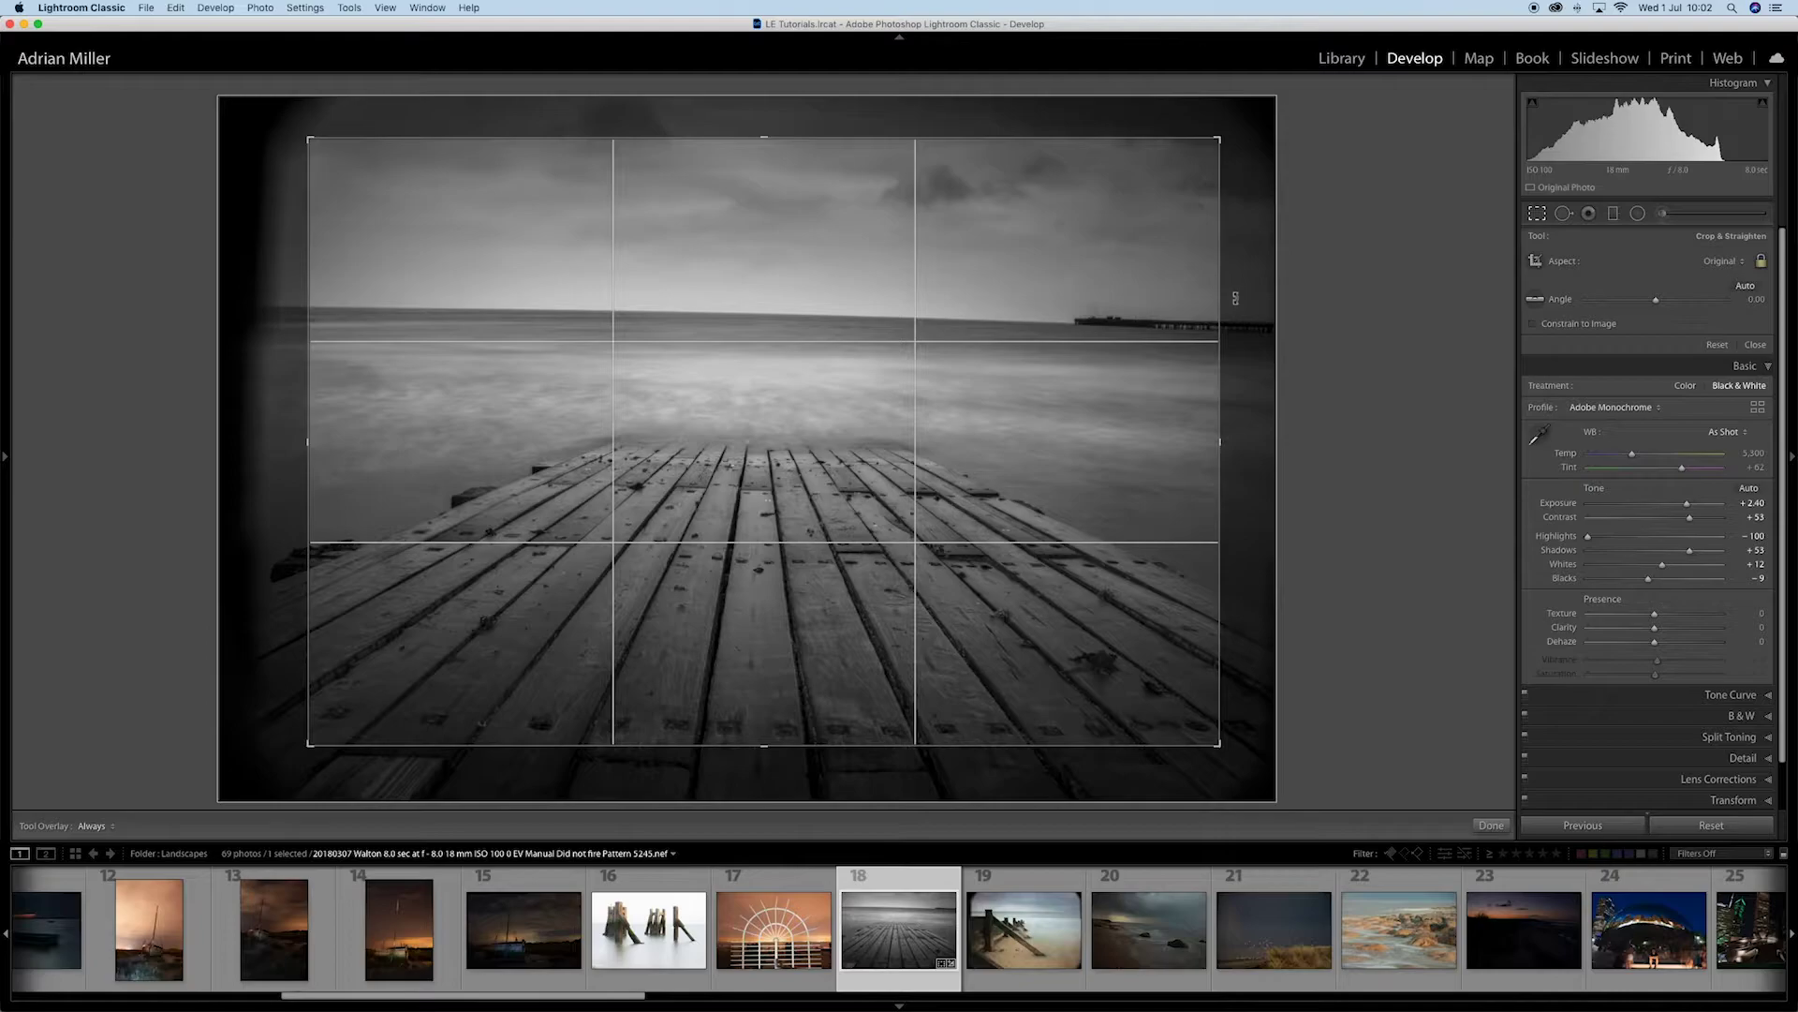
Step: Trace the horizon with the Straighten tool for a -1.26° angle, then nudge the photo left and down
{"action": "mouse_move", "coordinate": [1235, 298]}
{"action": "left_mouse_down"}
{"action": "mouse_move", "coordinate": [1234, 283]}
{"action": "mouse_move", "coordinate": [1234, 298]}
{"action": "left_mouse_up"}
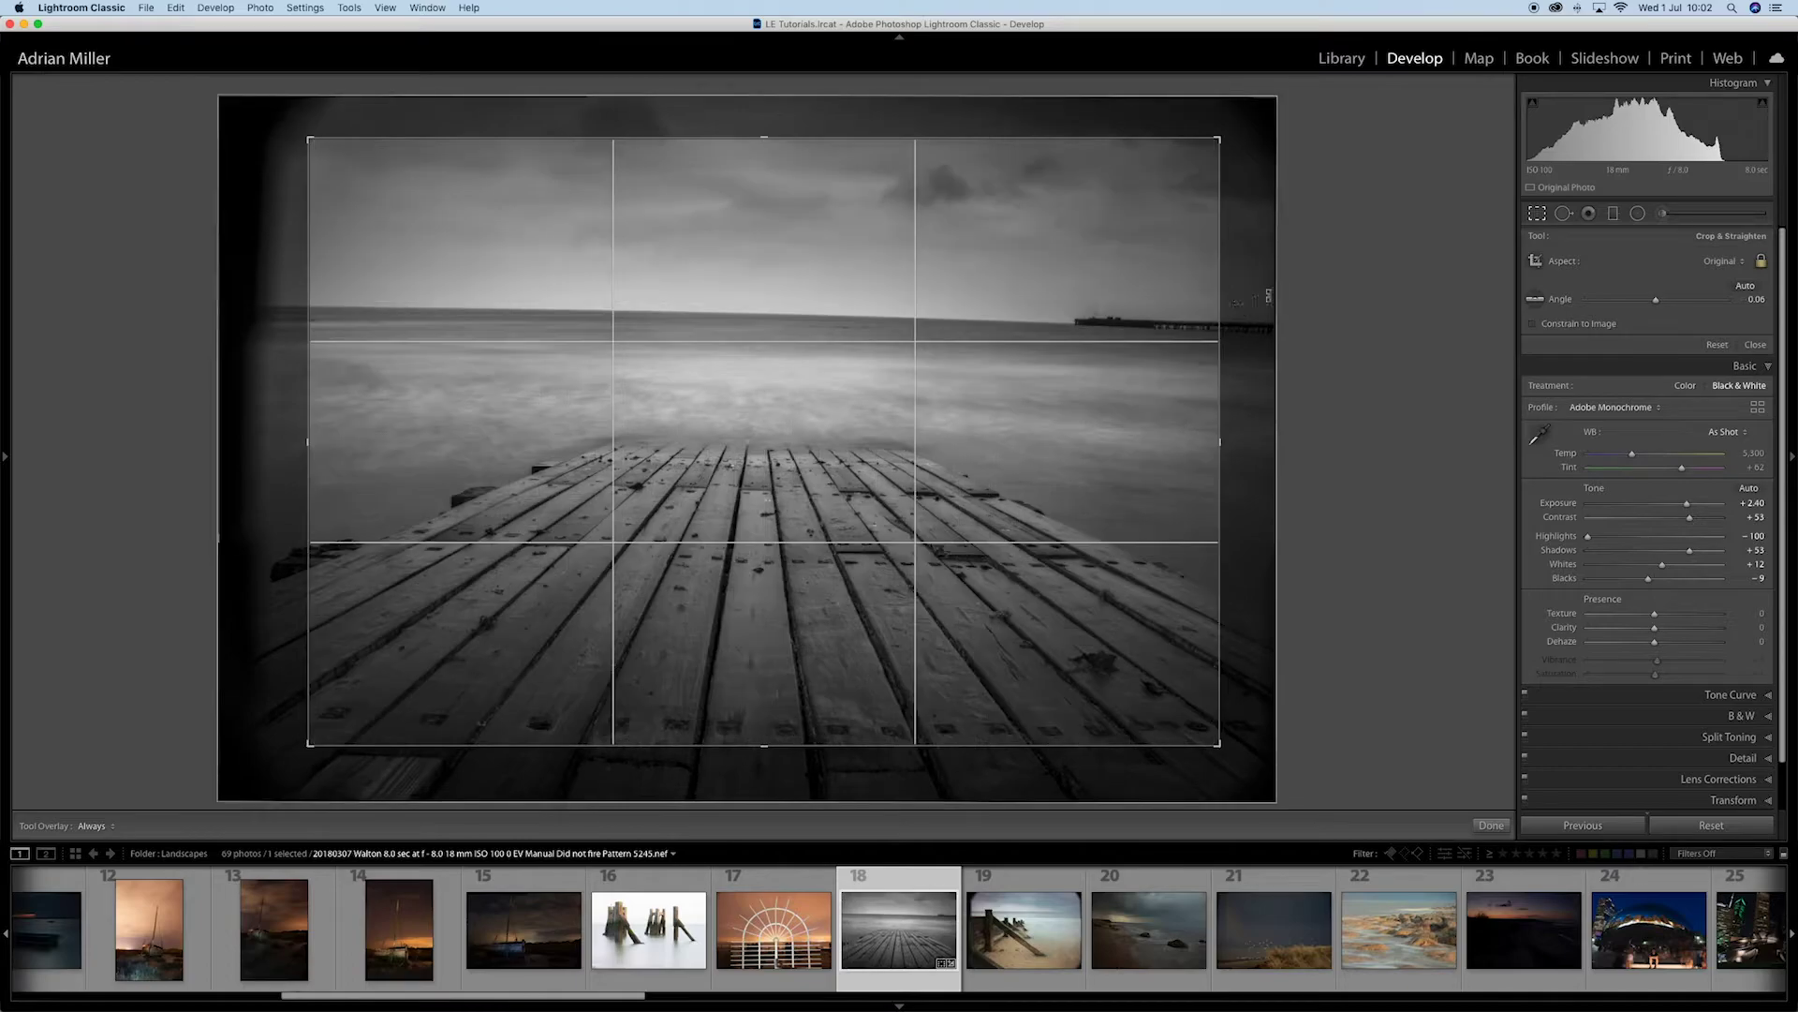
{"action": "left_click", "coordinate": [1536, 302]}
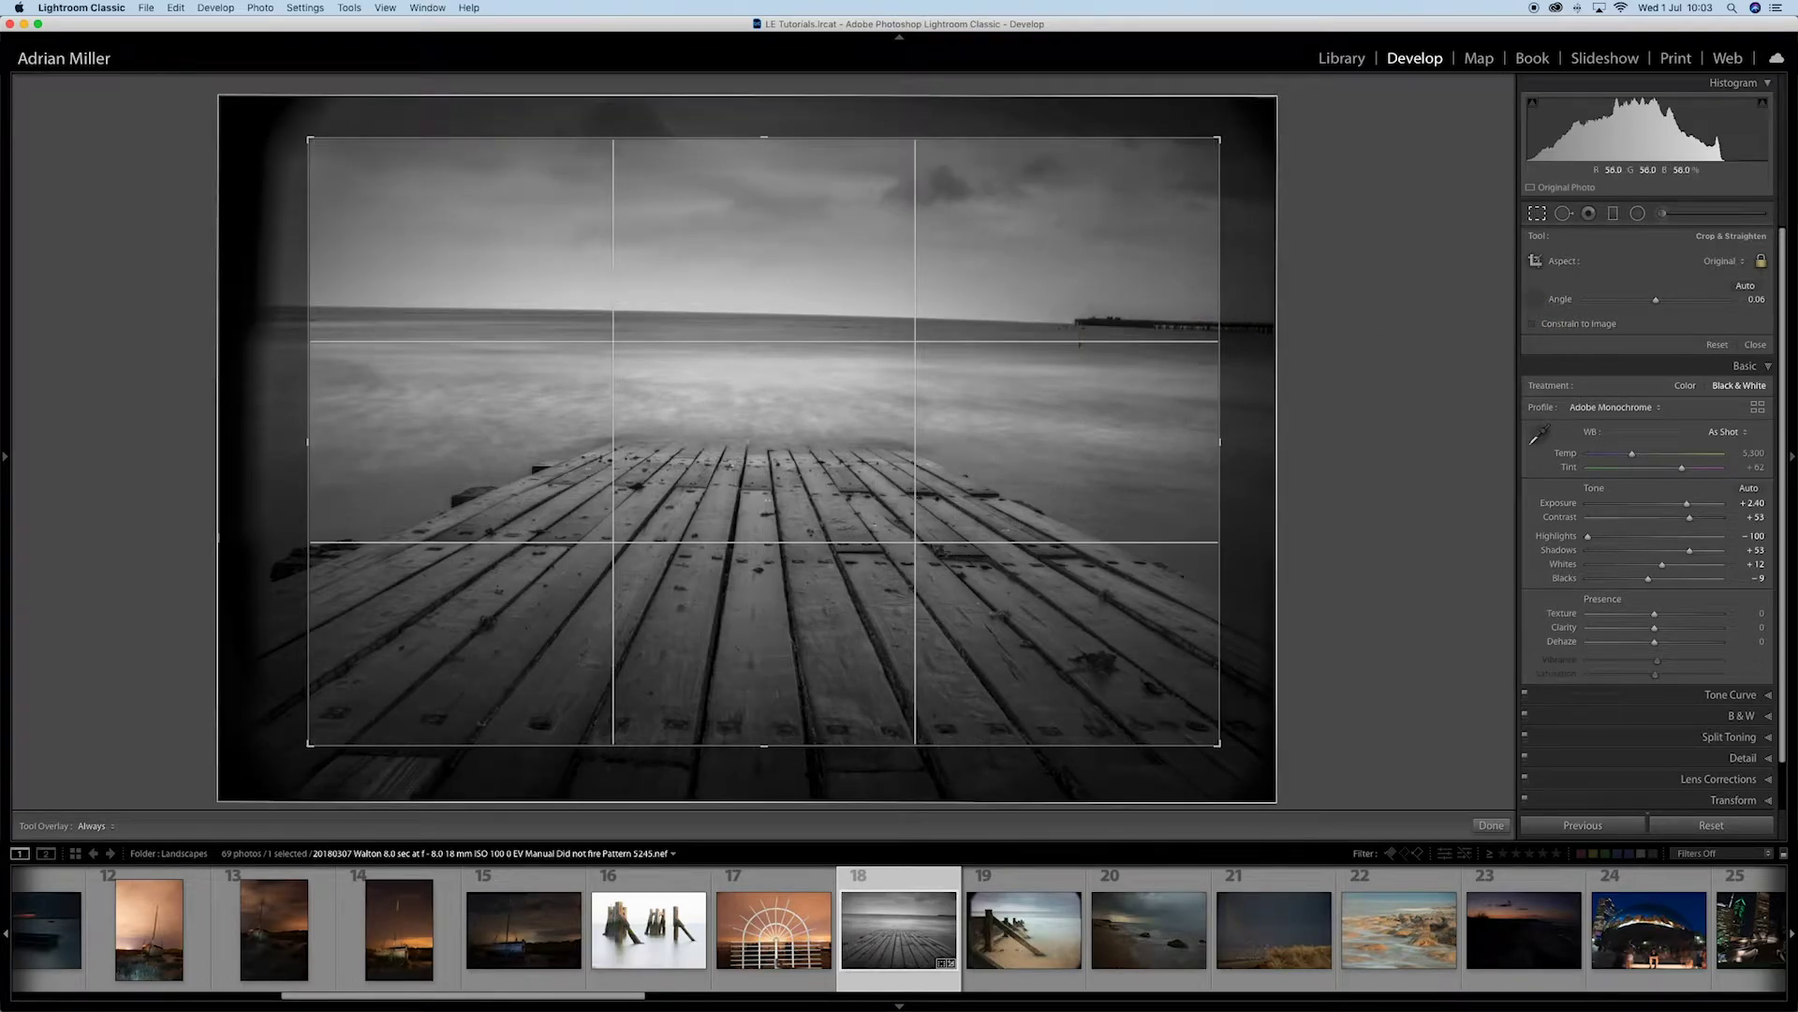
{"action": "left_click_drag", "start_coordinate": [1042, 321], "coordinate": [373, 308]}
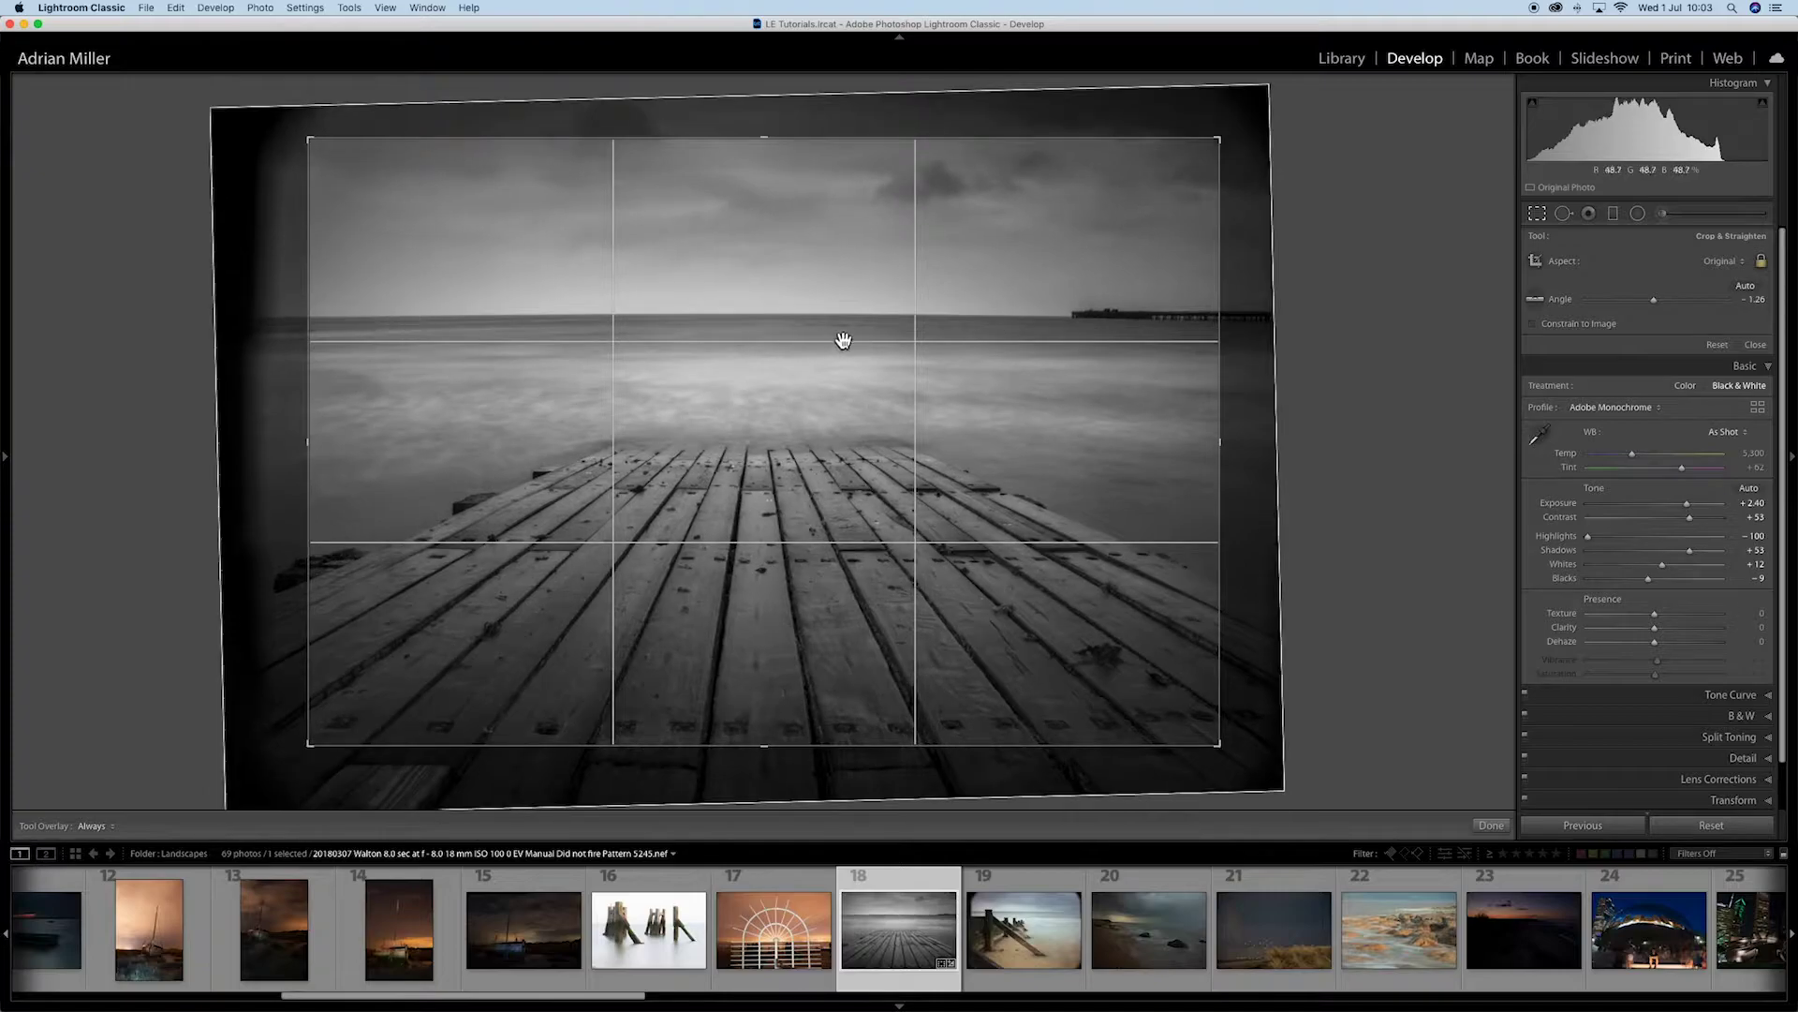
{"action": "left_click_drag", "start_coordinate": [803, 410], "coordinate": [794, 422]}
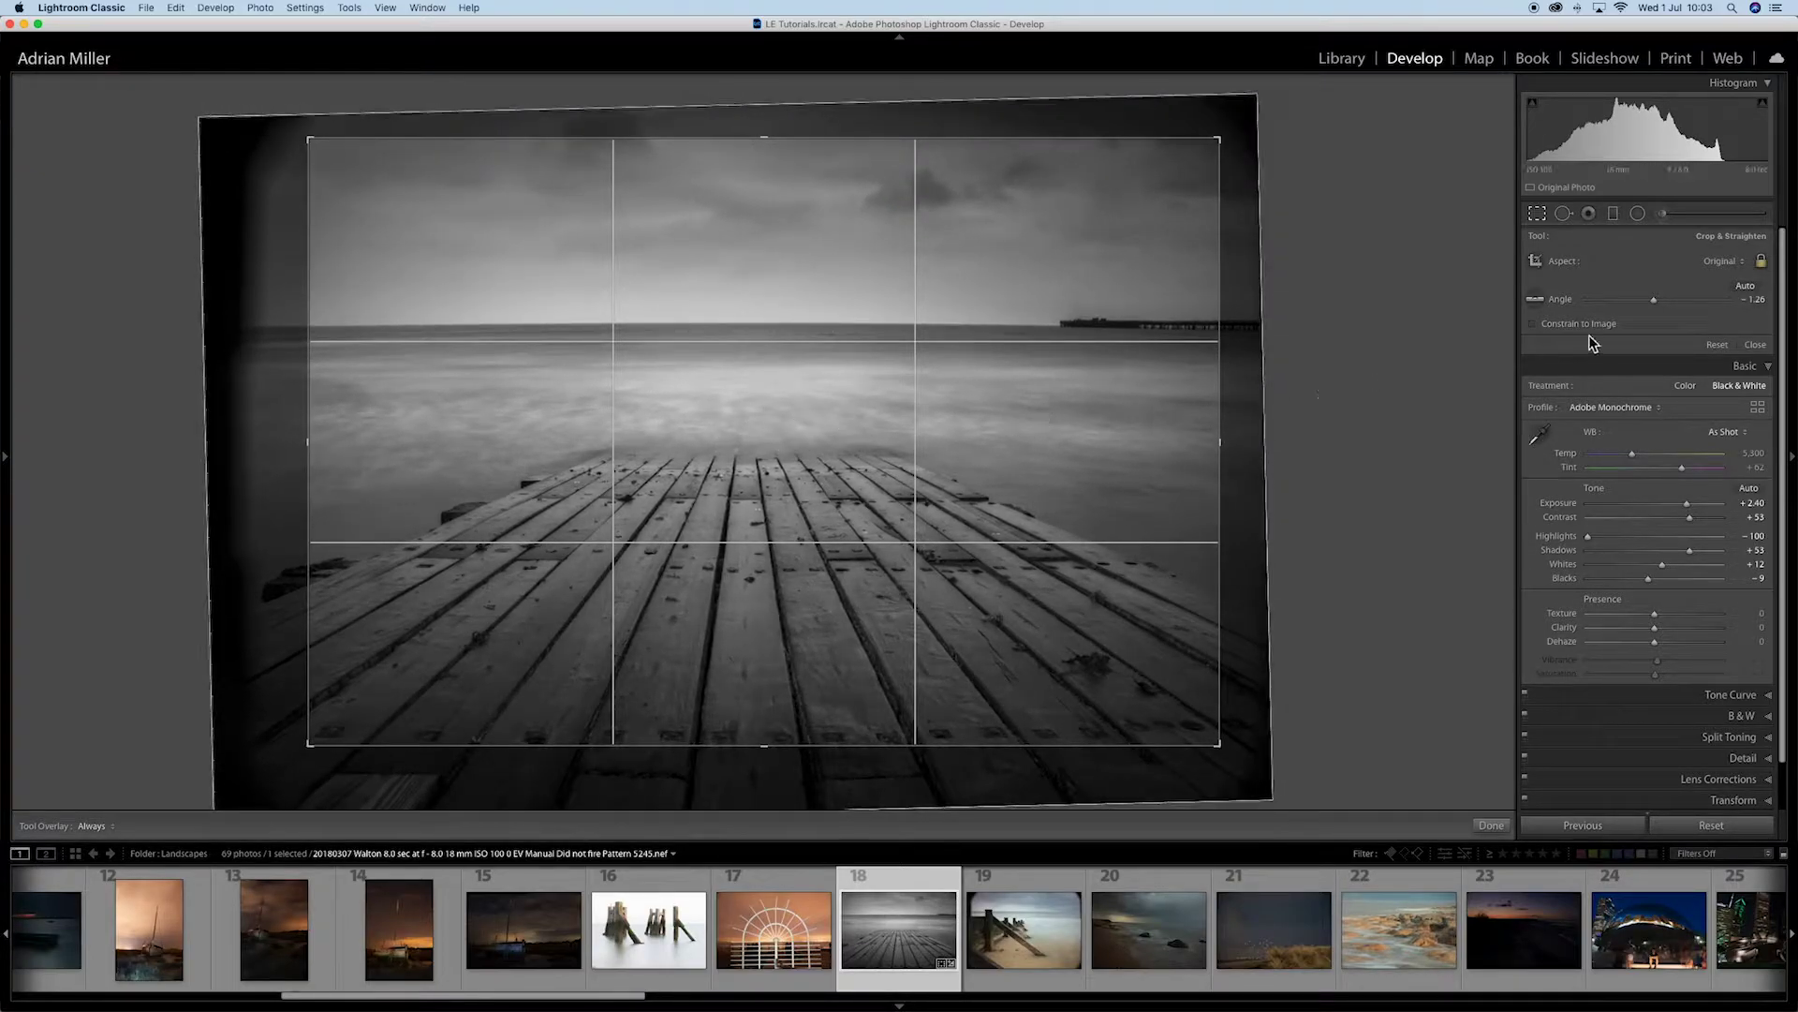
{"action": "left_click", "coordinate": [1727, 264]}
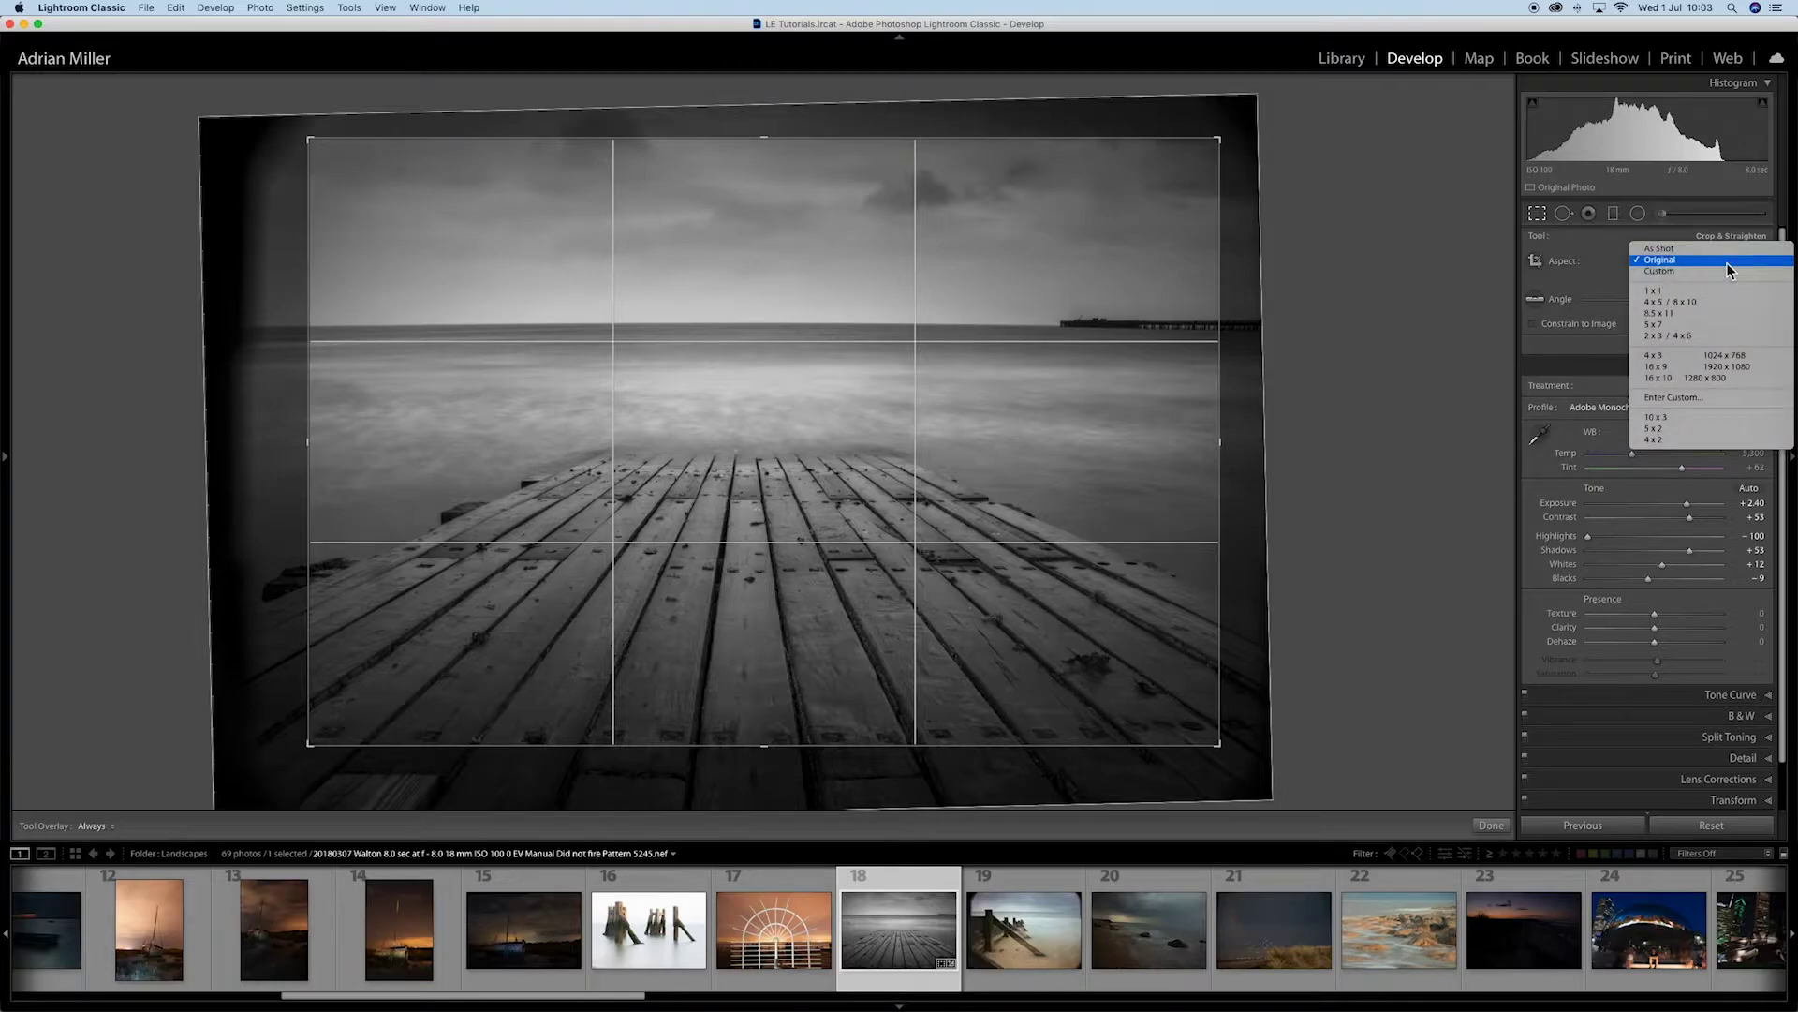
Step: Set the crop aspect to 5 x 7, shift the photo right and up, and cancel custom ratio entry
{"action": "left_click", "coordinate": [1658, 326]}
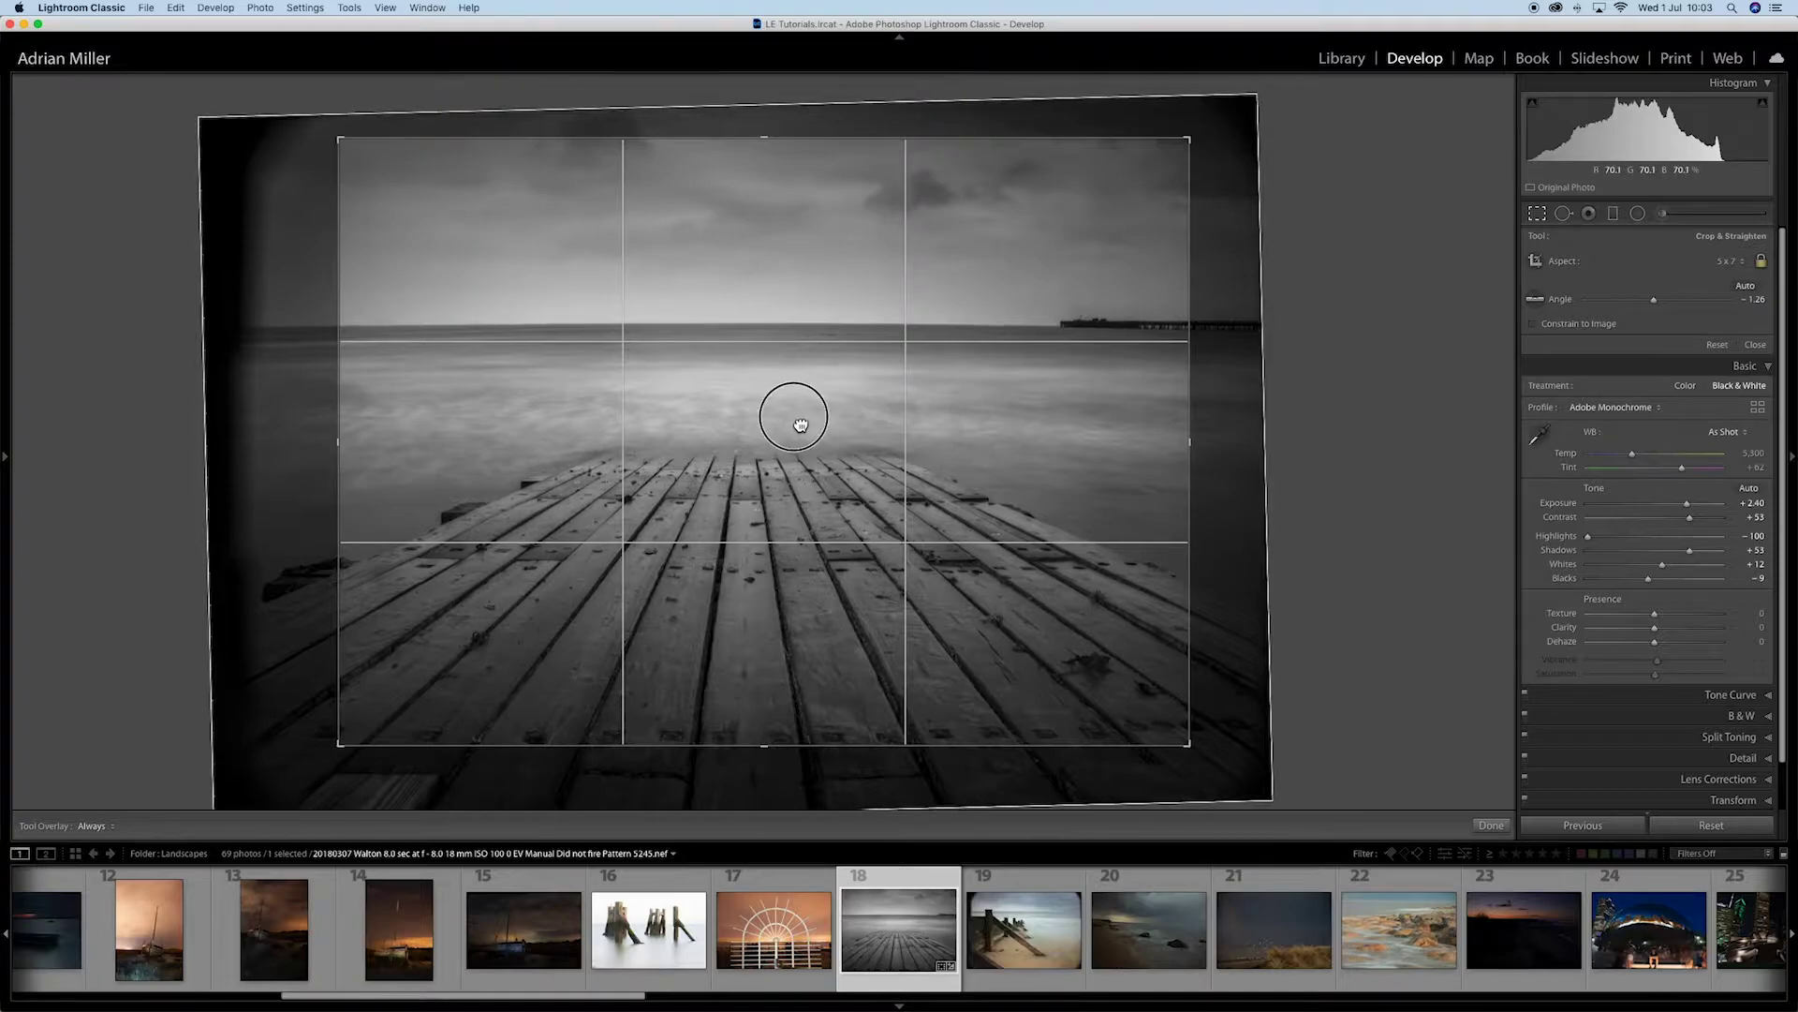
{"action": "left_click_drag", "start_coordinate": [800, 424], "coordinate": [830, 417]}
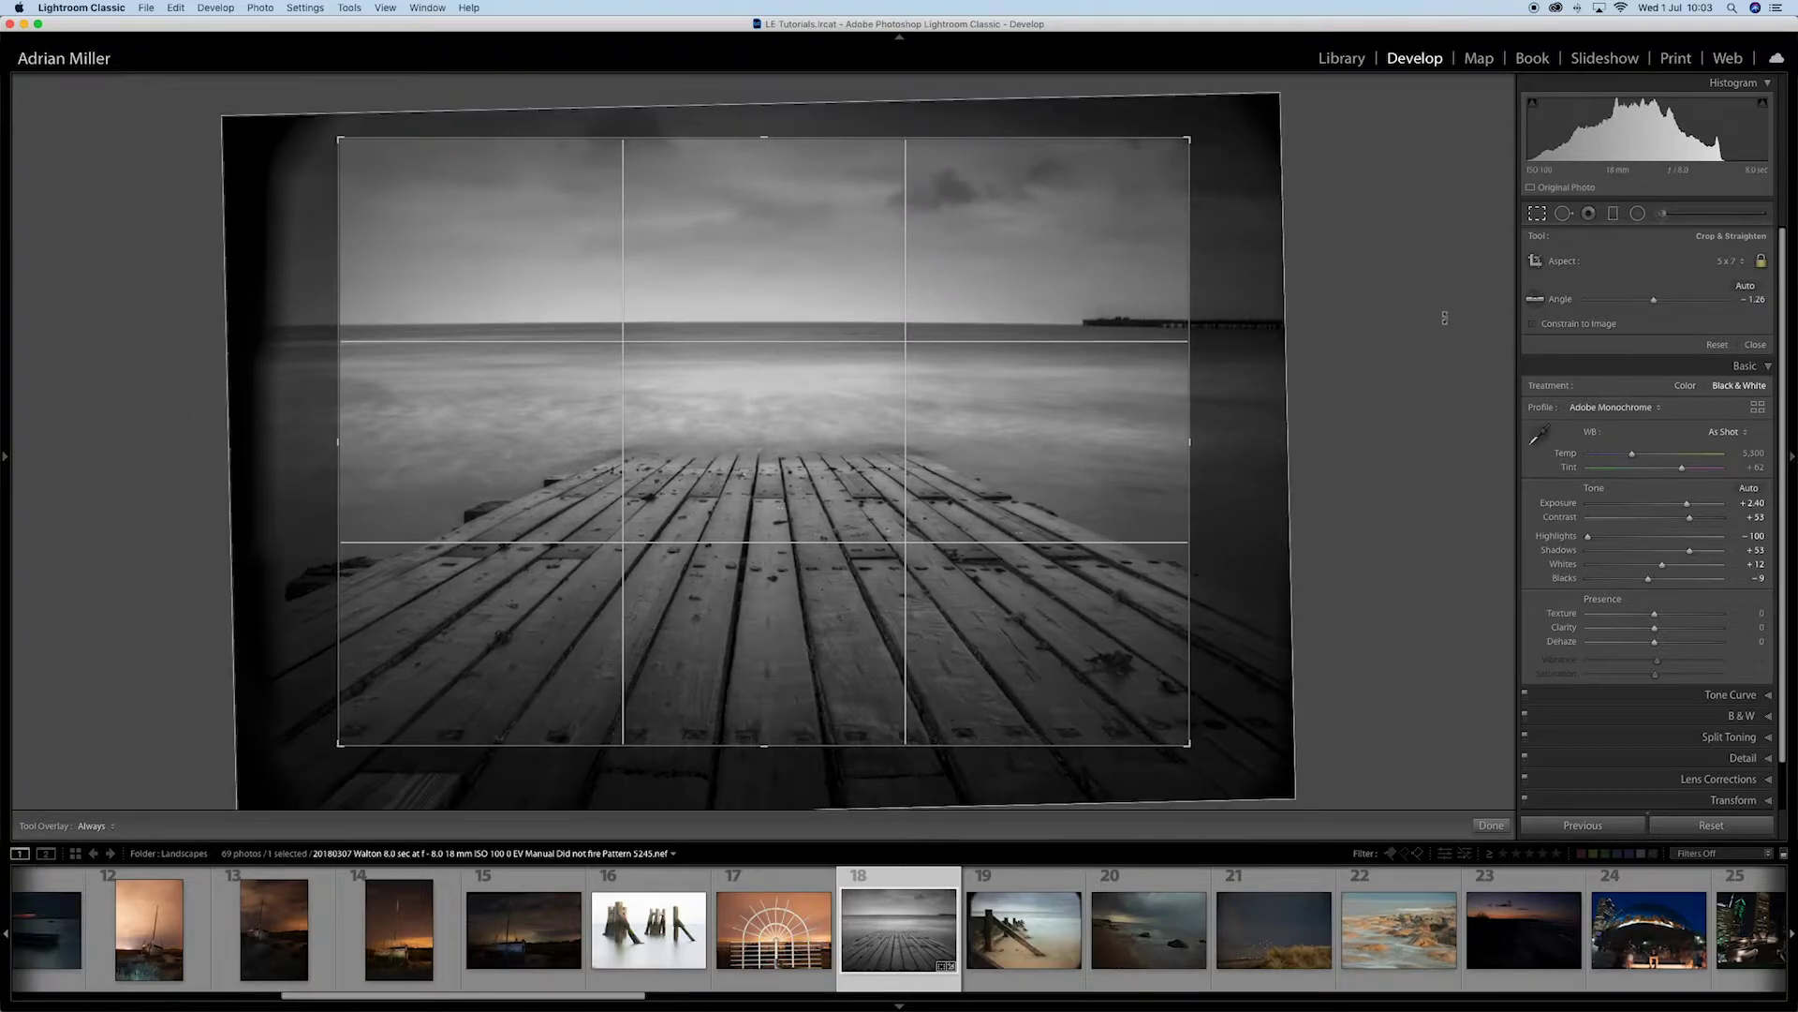
{"action": "left_click", "coordinate": [1723, 261]}
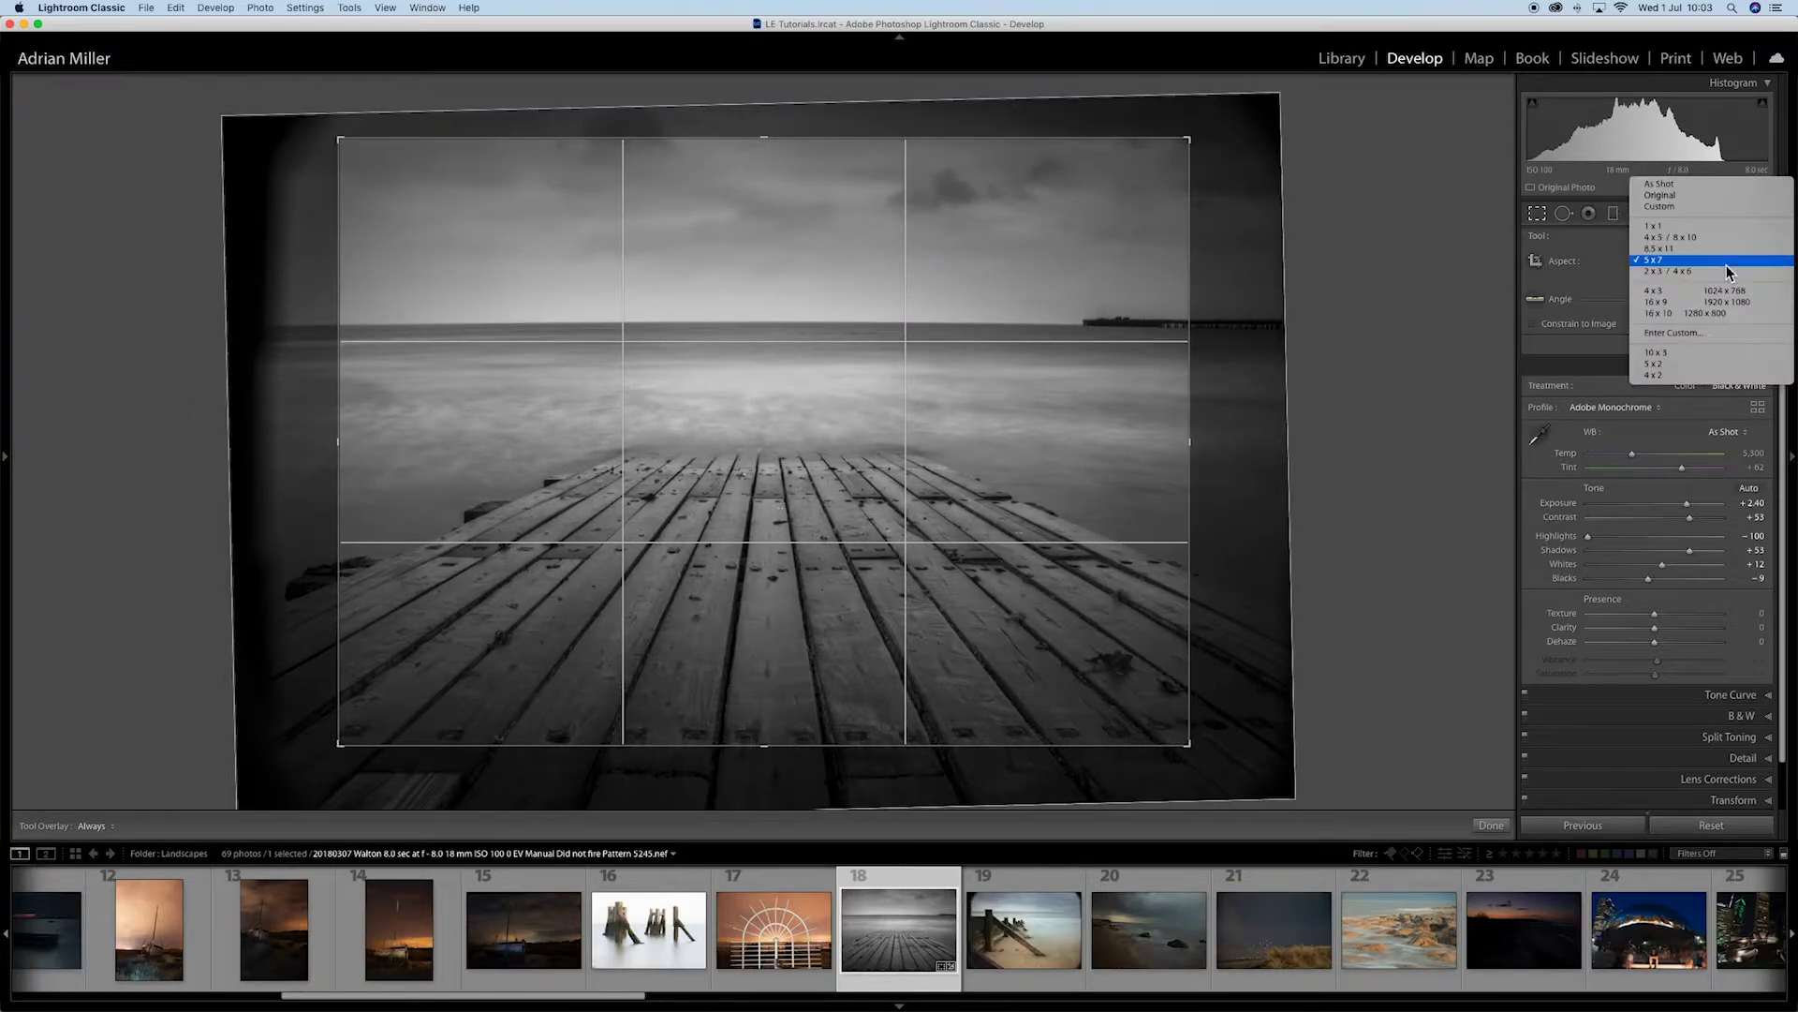
{"action": "left_click", "coordinate": [1661, 337]}
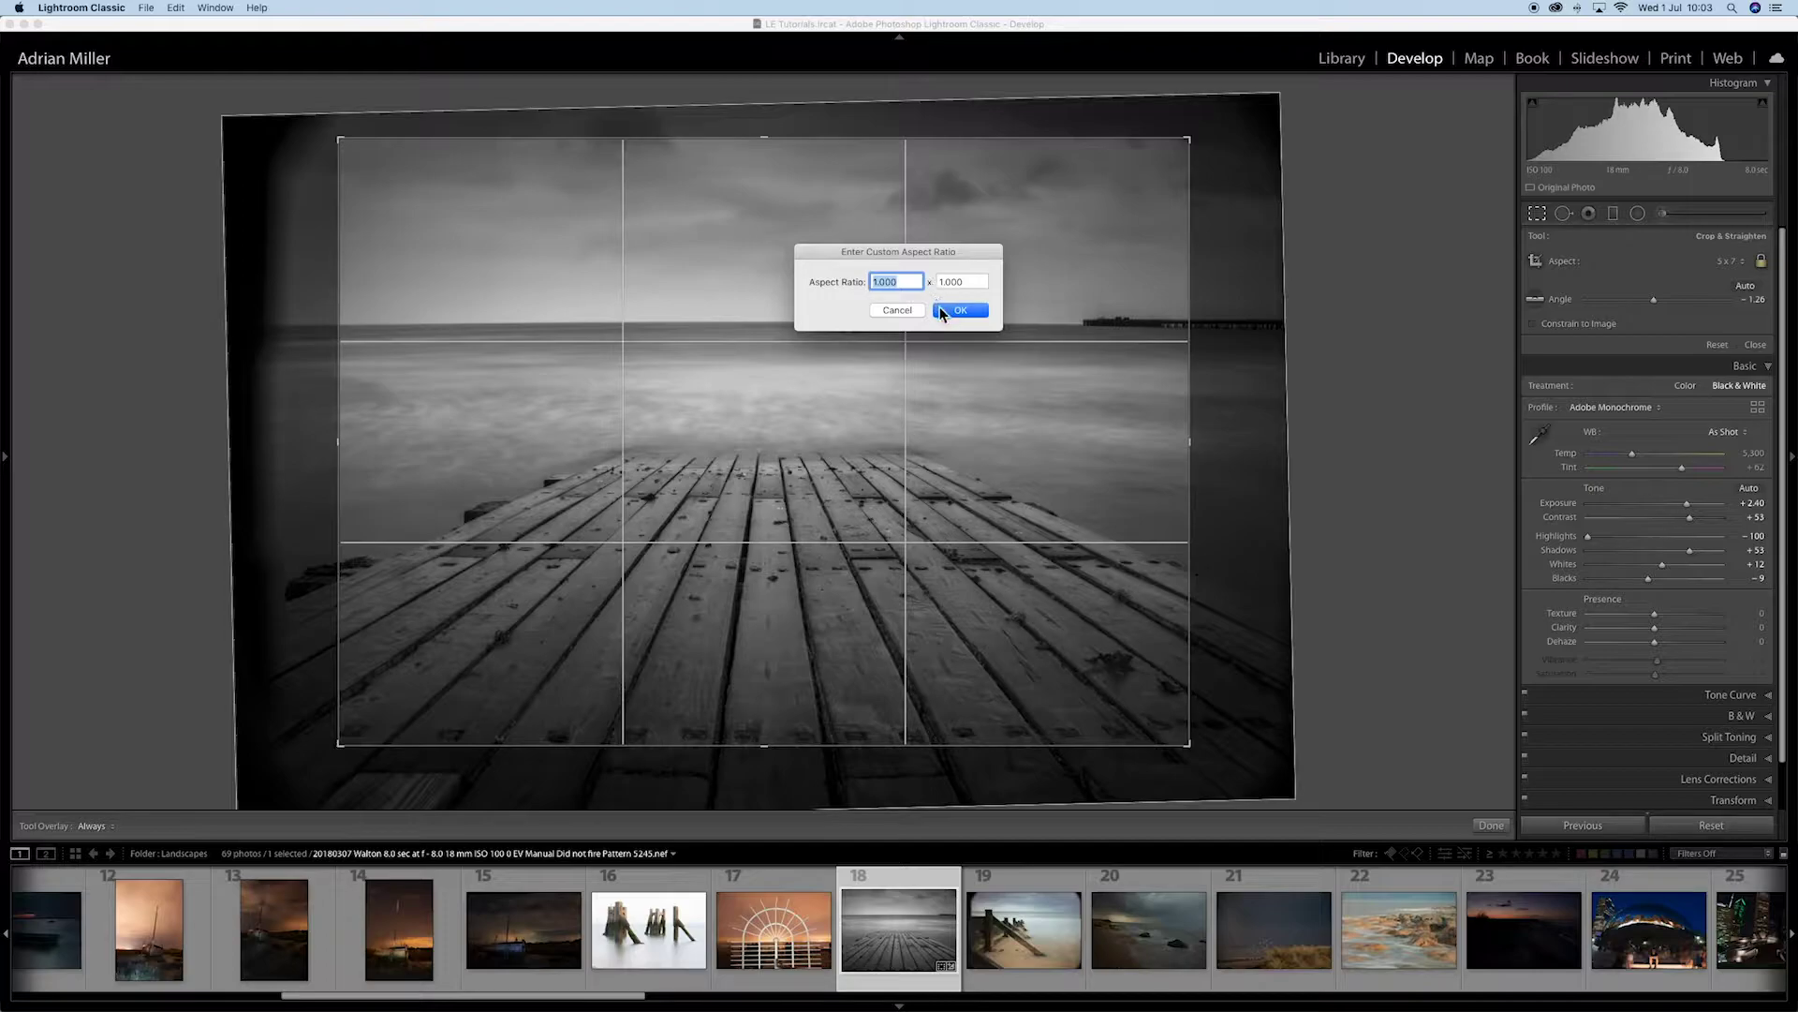
{"action": "left_click", "coordinate": [897, 310]}
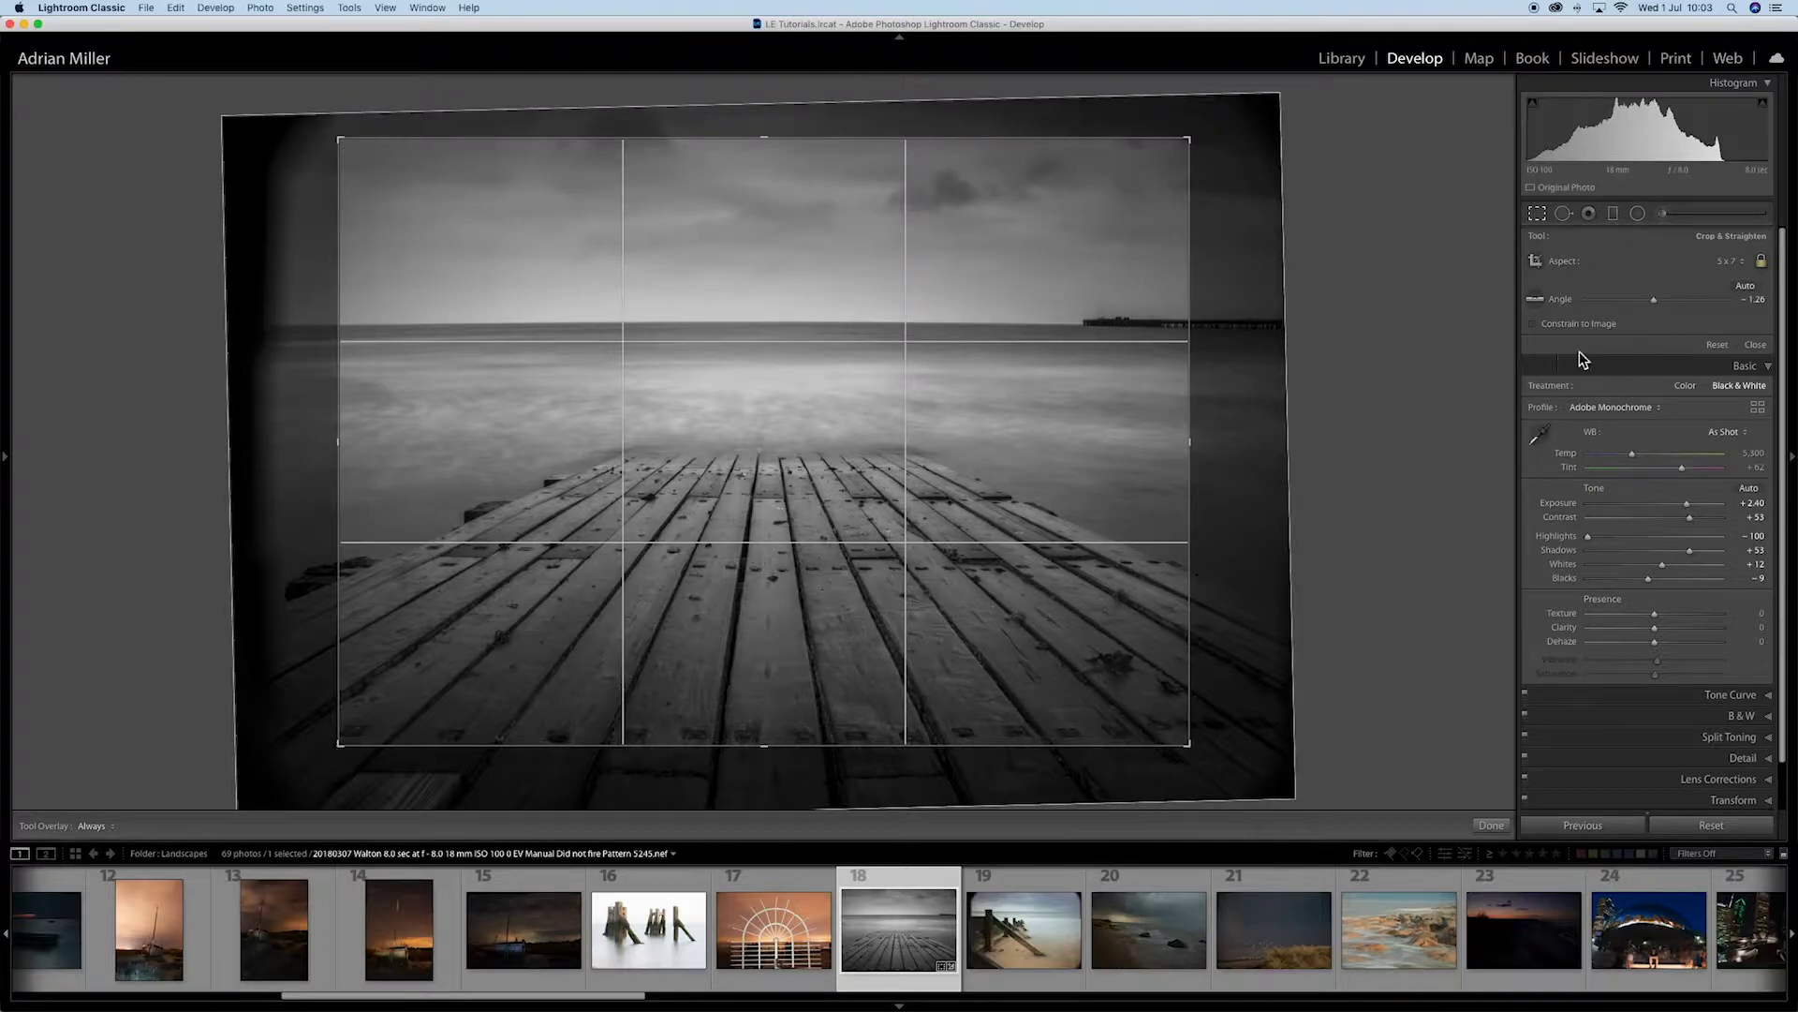
{"action": "left_click", "coordinate": [1738, 262]}
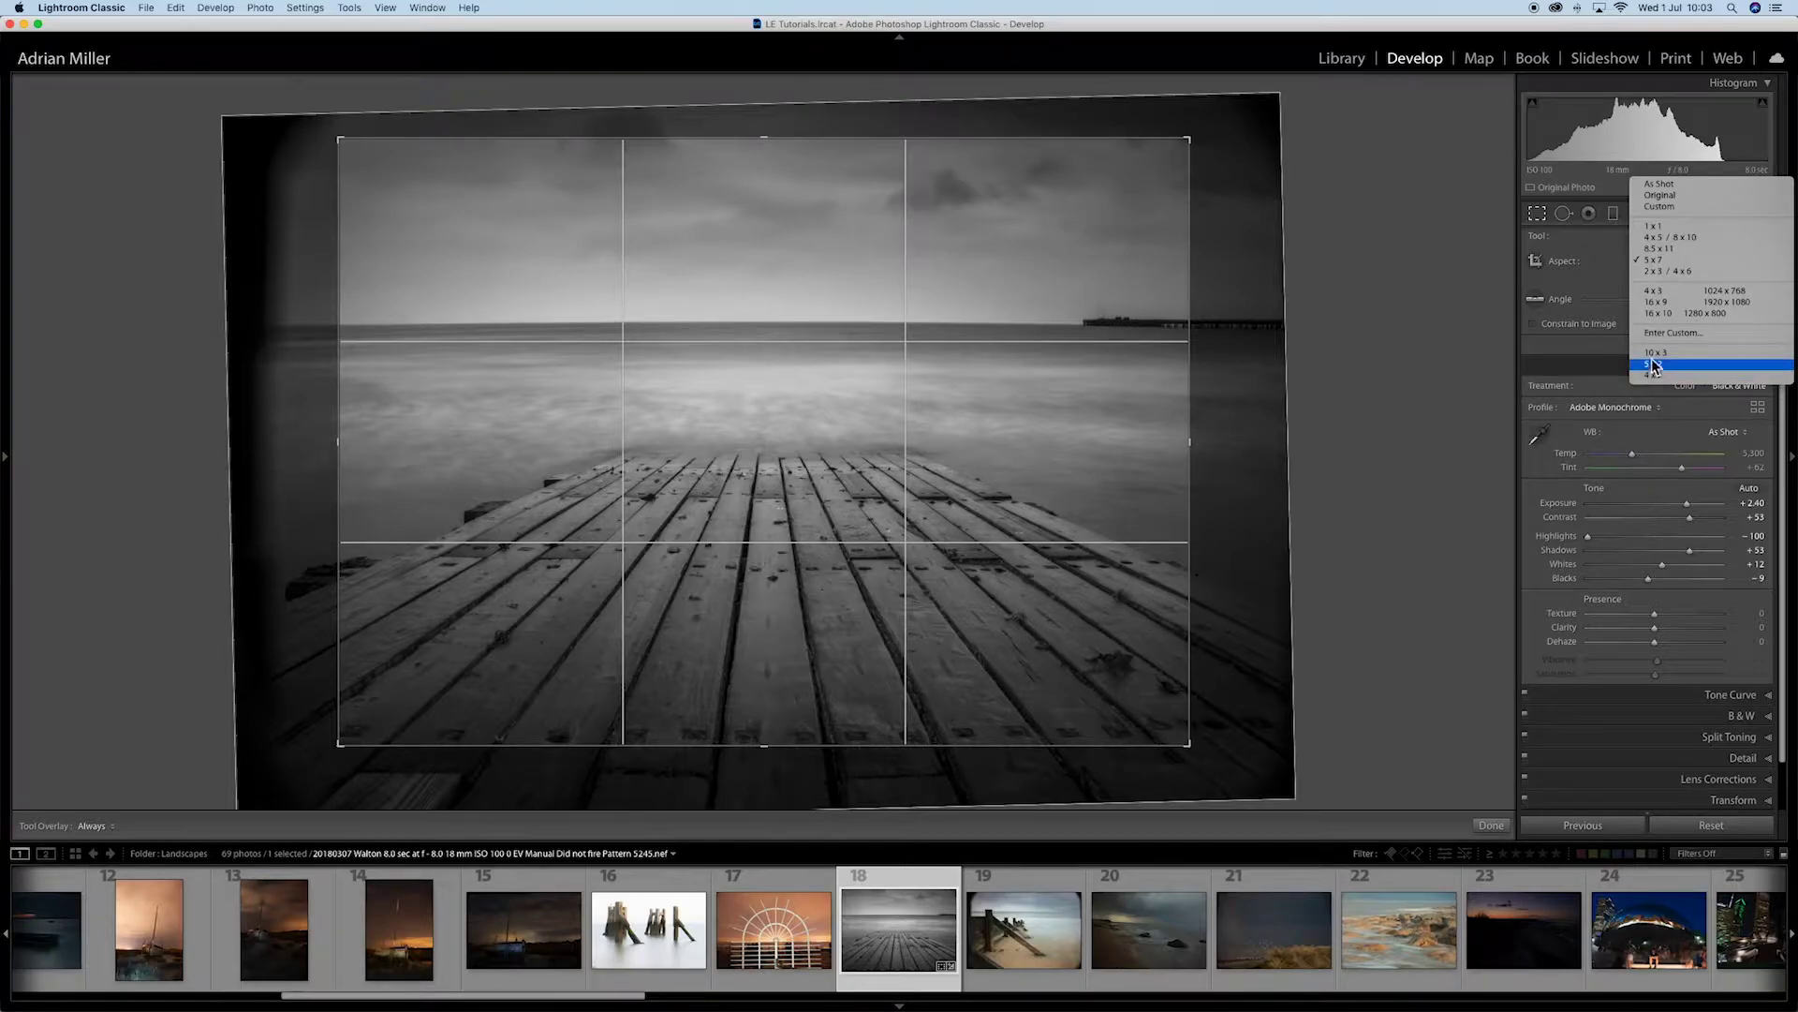
Step: Set the crop to As Shot and shrink it from the top-right, lowering the horizon
{"action": "left_click", "coordinate": [1657, 186]}
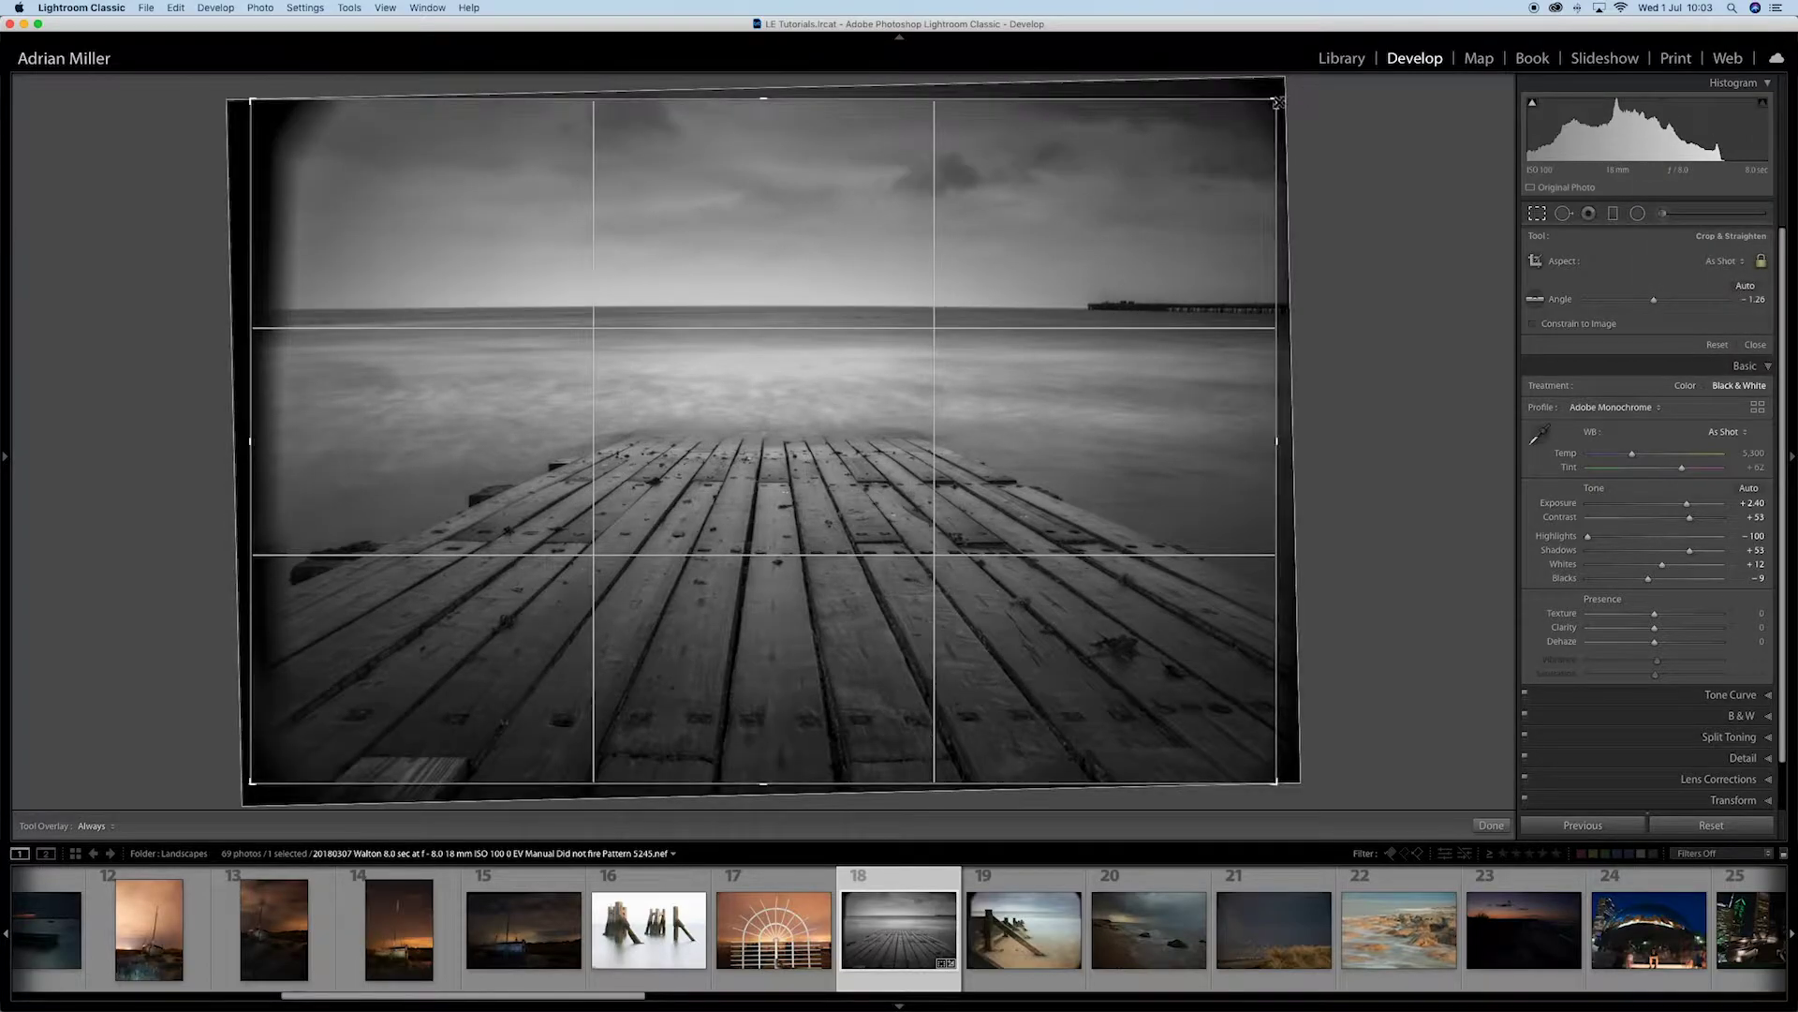
{"action": "left_click_drag", "start_coordinate": [1278, 103], "coordinate": [1244, 109]}
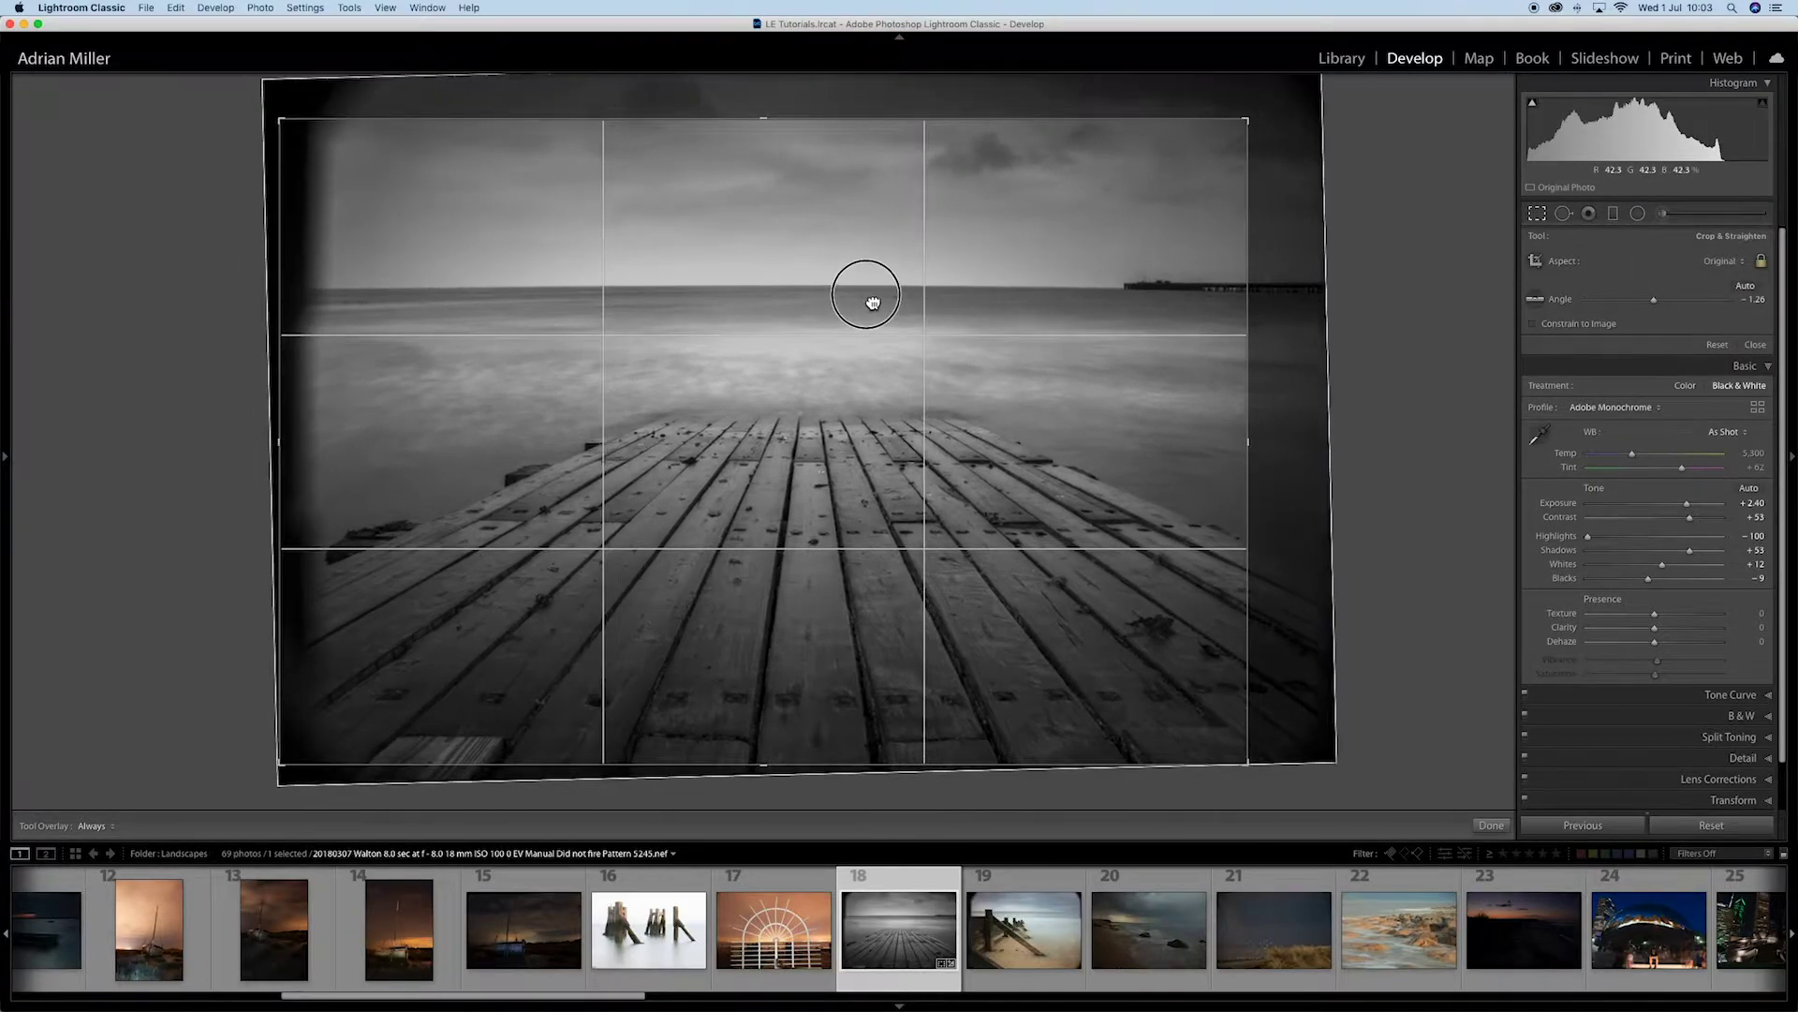
{"action": "left_click_drag", "start_coordinate": [872, 301], "coordinate": [834, 317]}
{"action": "left_click_drag", "start_coordinate": [1247, 117], "coordinate": [1133, 196]}
{"action": "left_click_drag", "start_coordinate": [734, 390], "coordinate": [700, 452]}
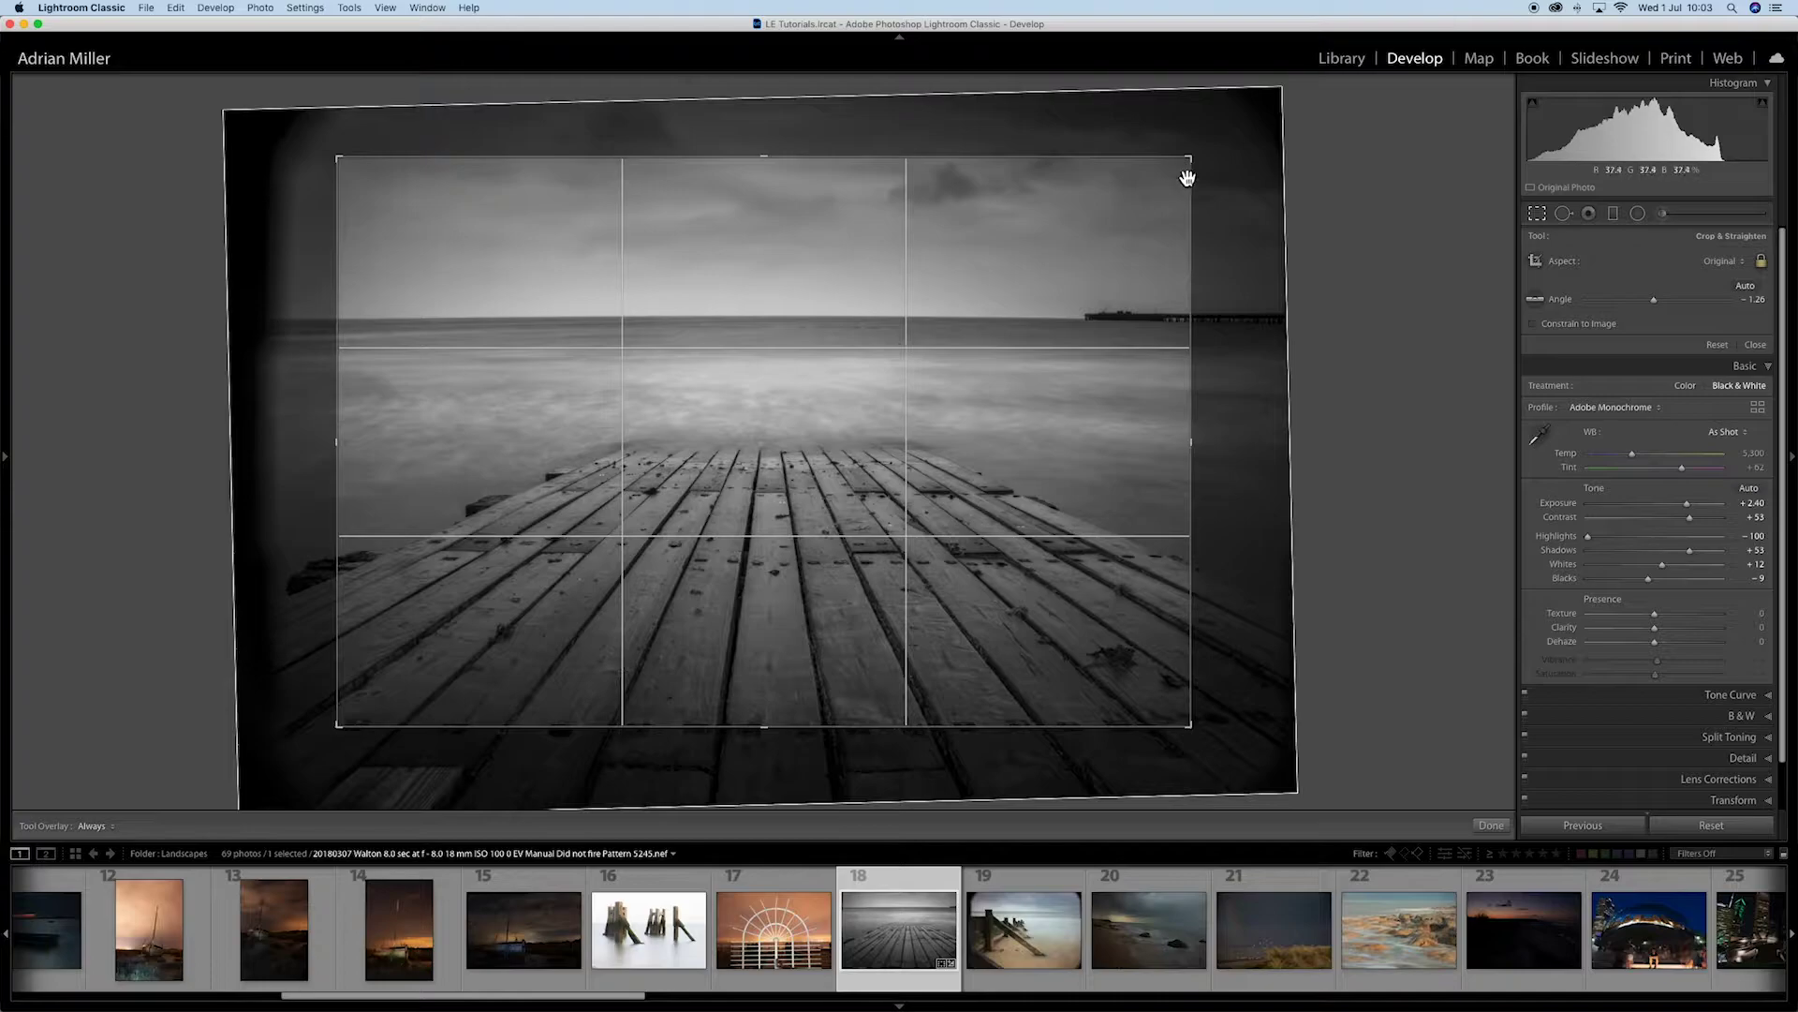
{"action": "mouse_move", "coordinate": [1189, 167]}
{"action": "left_mouse_down"}
{"action": "mouse_move", "coordinate": [1141, 184]}
{"action": "mouse_move", "coordinate": [1192, 149]}
{"action": "left_mouse_up"}
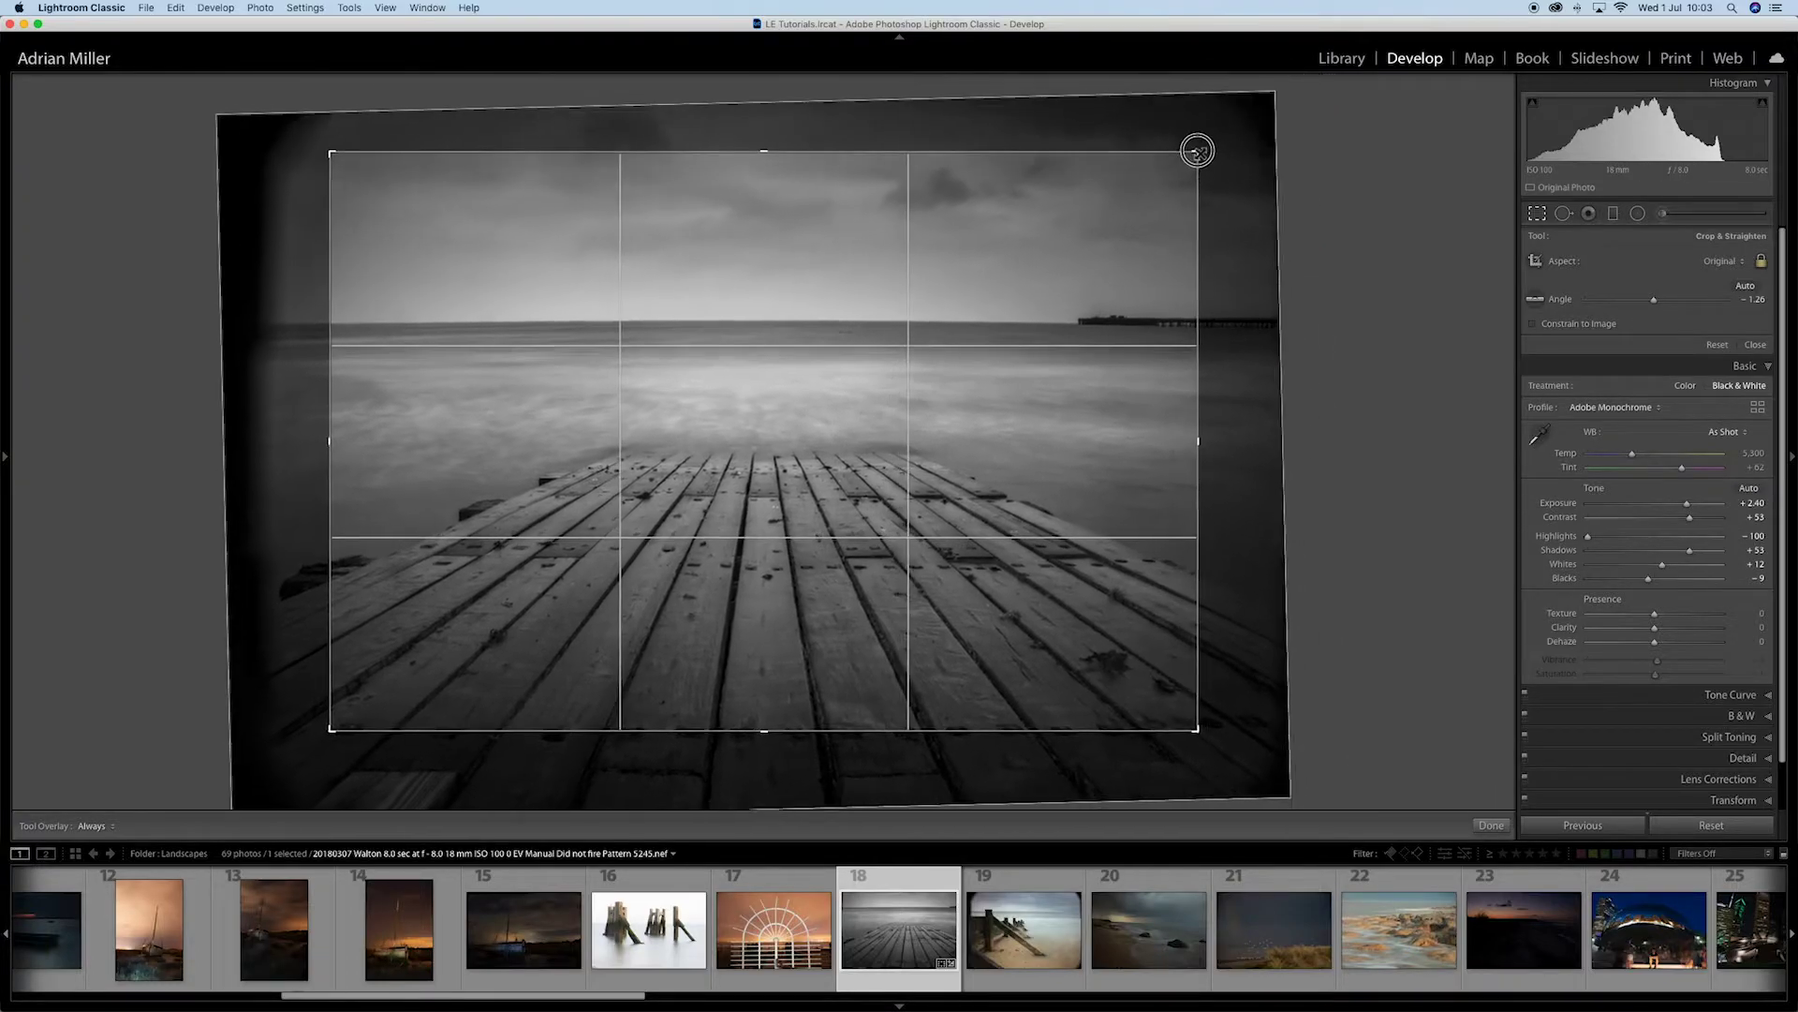
Step: Unlock the aspect ratio and narrow the crop from its right edge
{"action": "left_click", "coordinate": [1759, 263]}
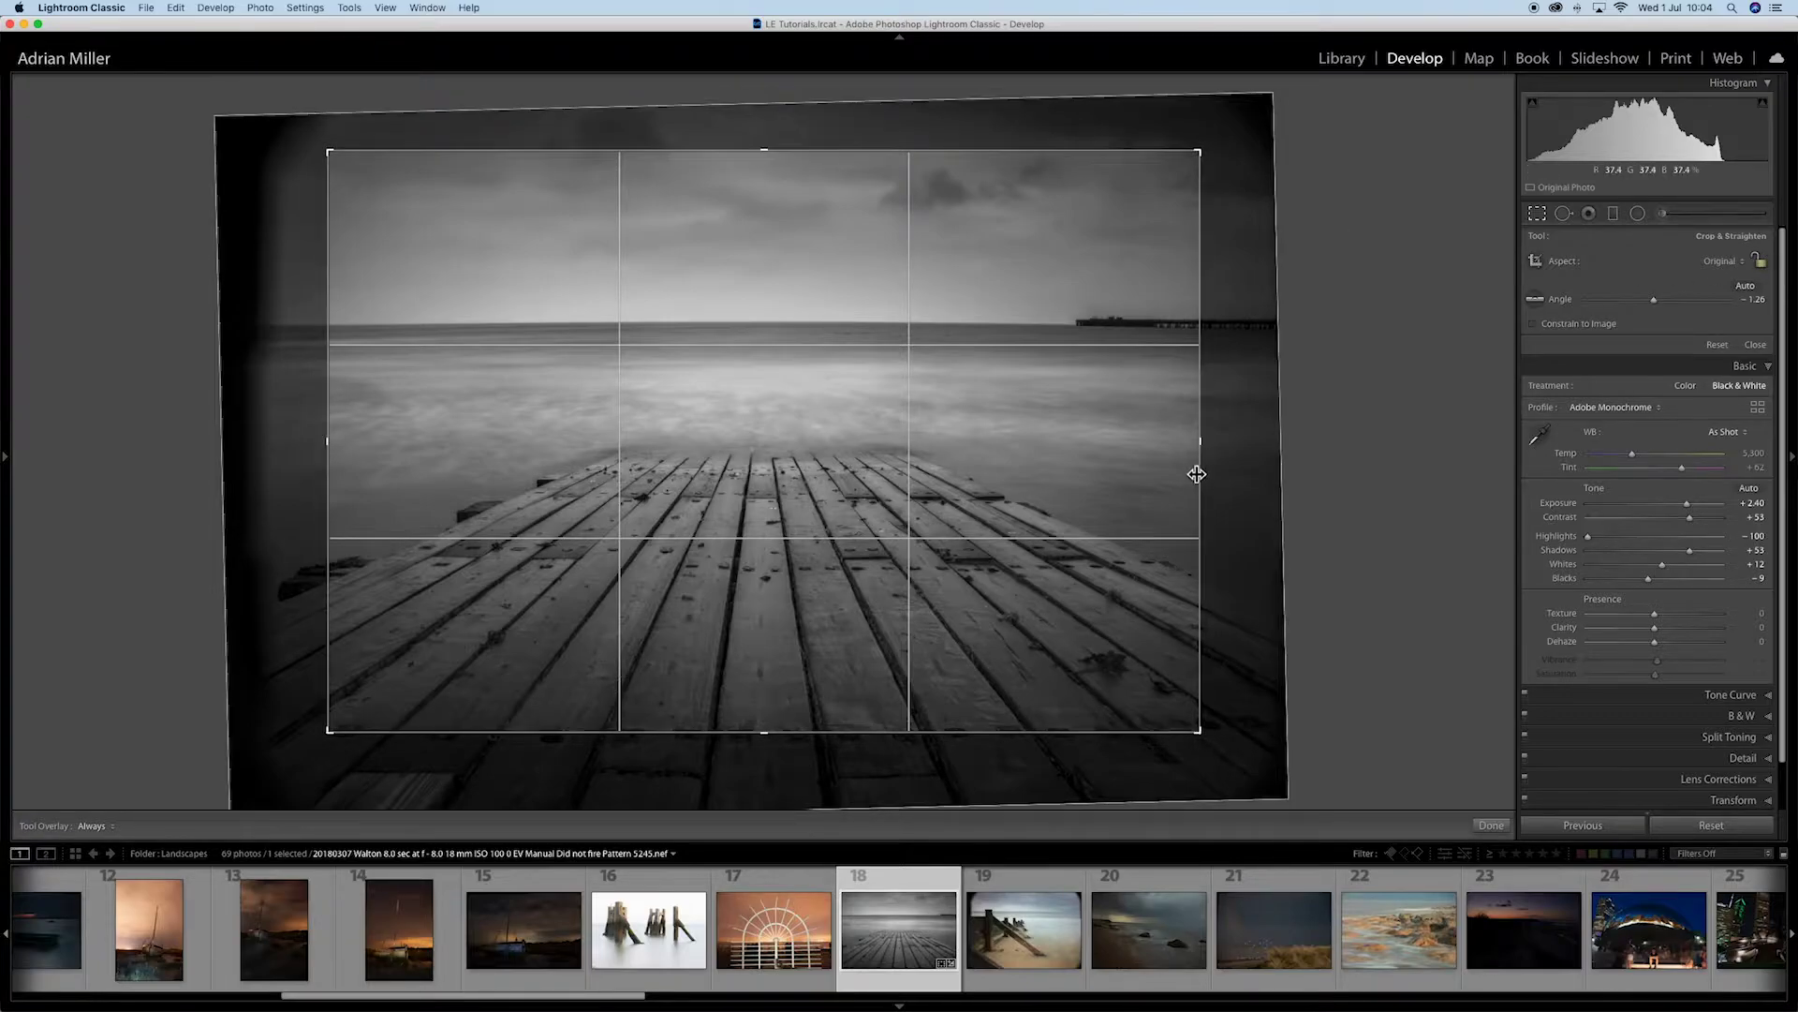
{"action": "left_click_drag", "start_coordinate": [1204, 446], "coordinate": [1082, 446]}
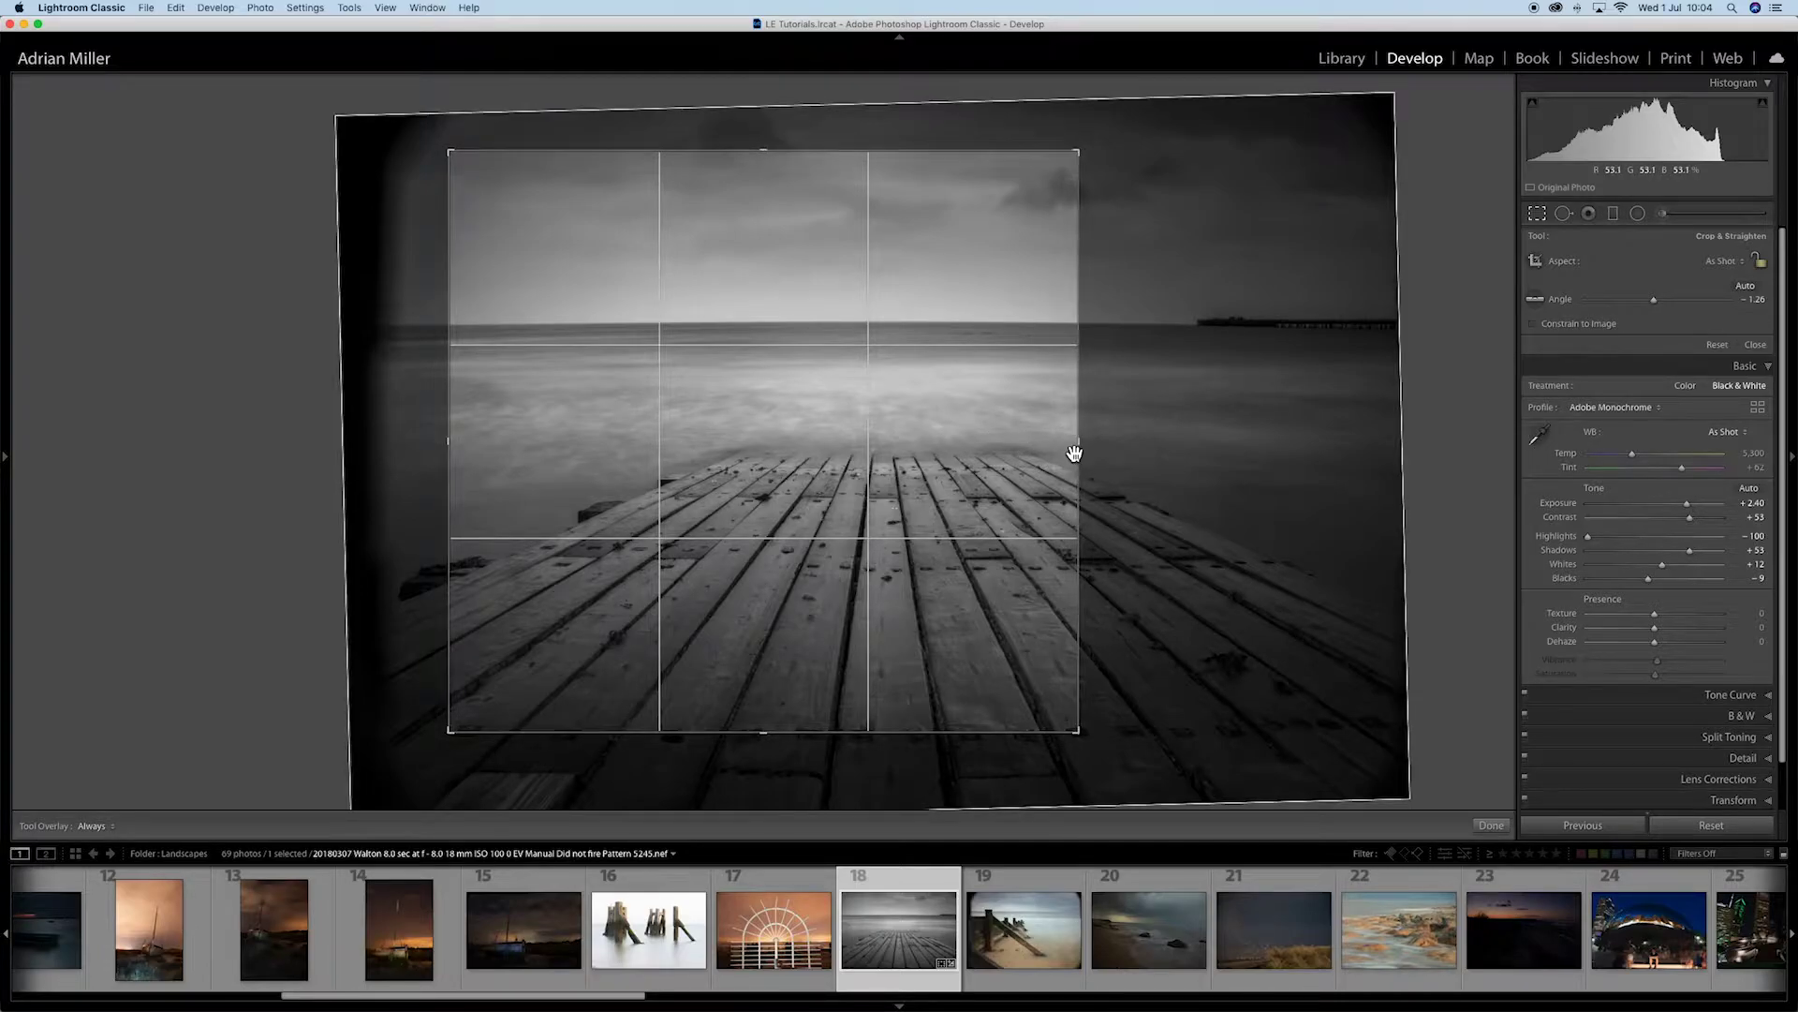
{"action": "left_click_drag", "start_coordinate": [1082, 445], "coordinate": [1180, 446]}
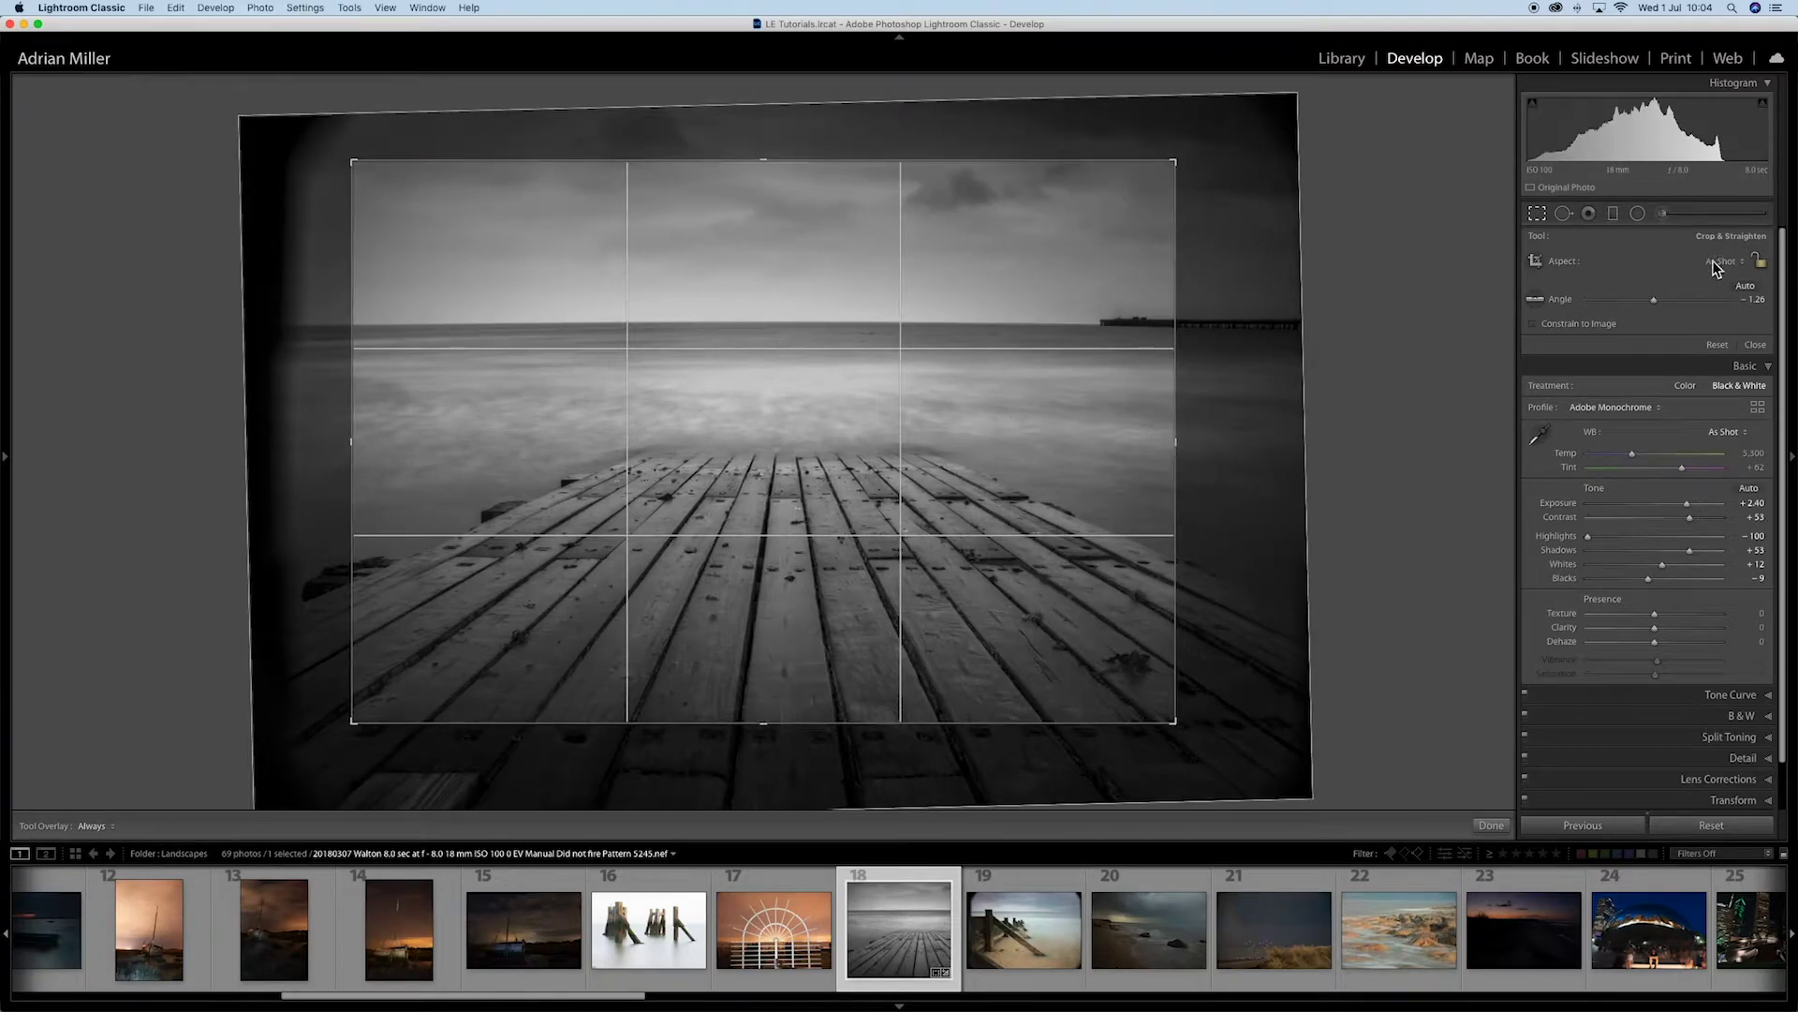
Step: Switch the aspect to Original, shrink the crop from the top-right, and align the horizon with the upper third
{"action": "left_click", "coordinate": [1715, 262]}
{"action": "left_click", "coordinate": [1675, 278]}
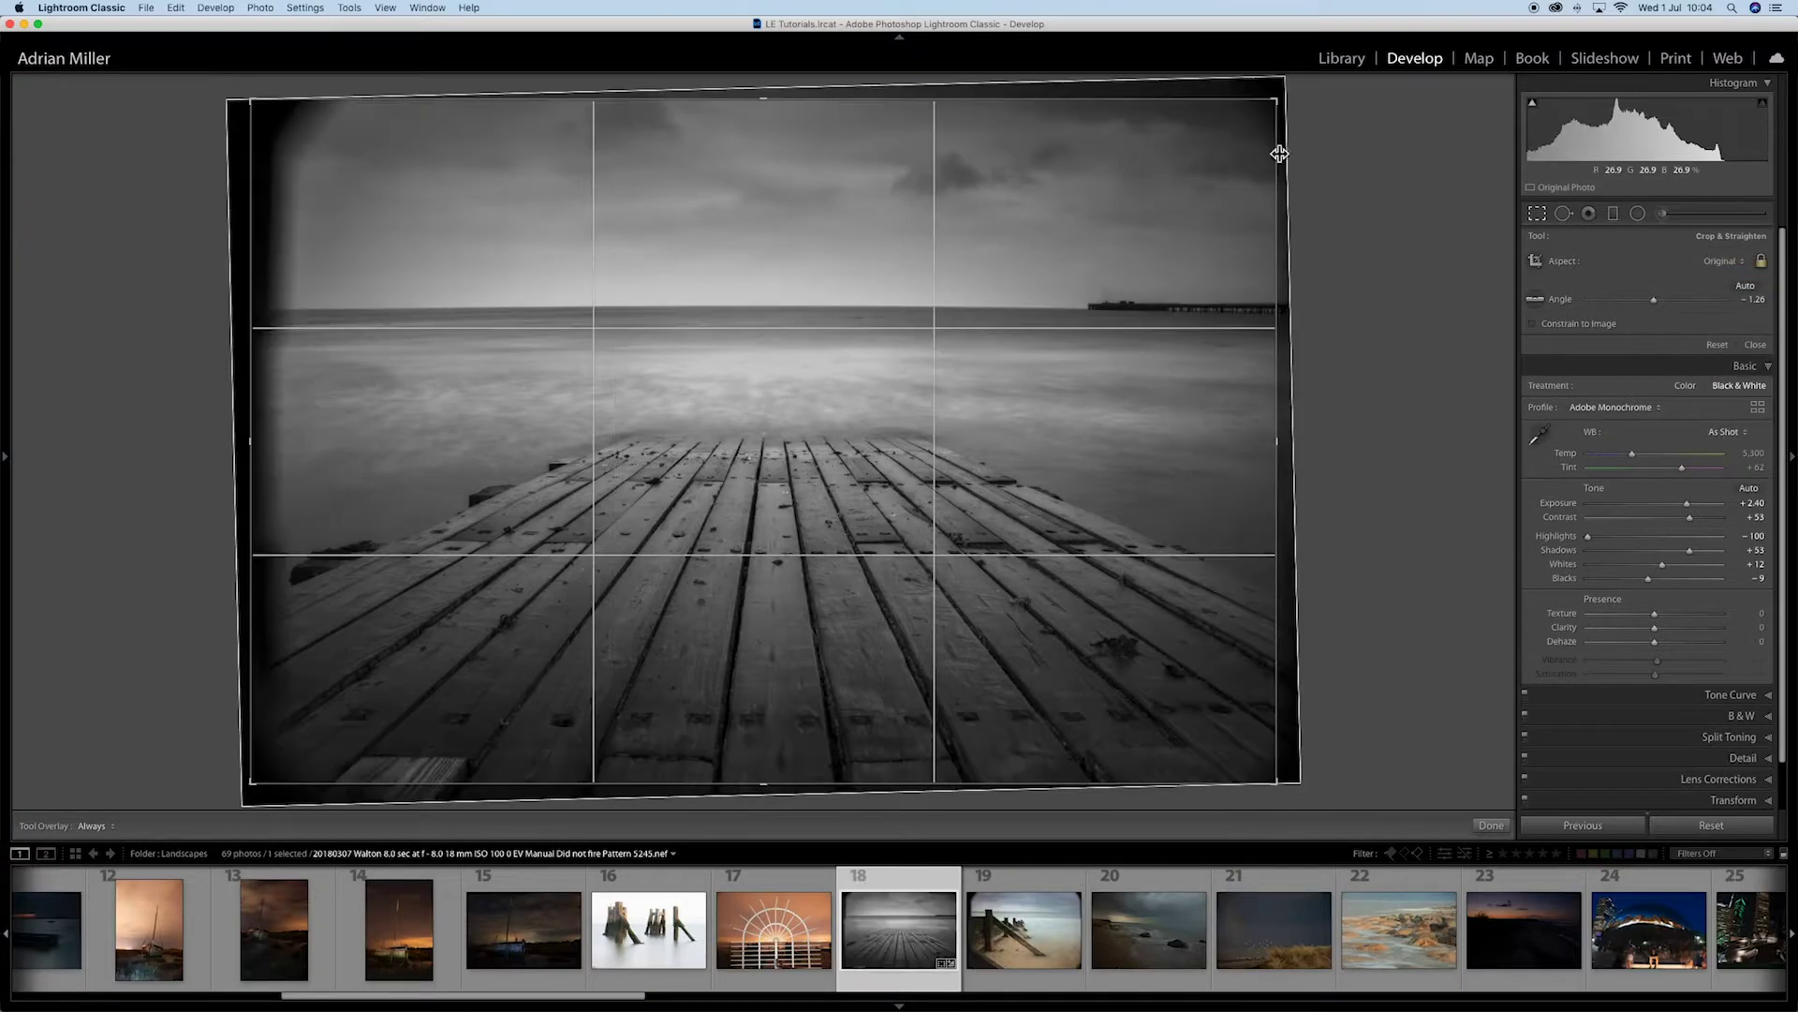
{"action": "left_click_drag", "start_coordinate": [1276, 100], "coordinate": [1239, 123]}
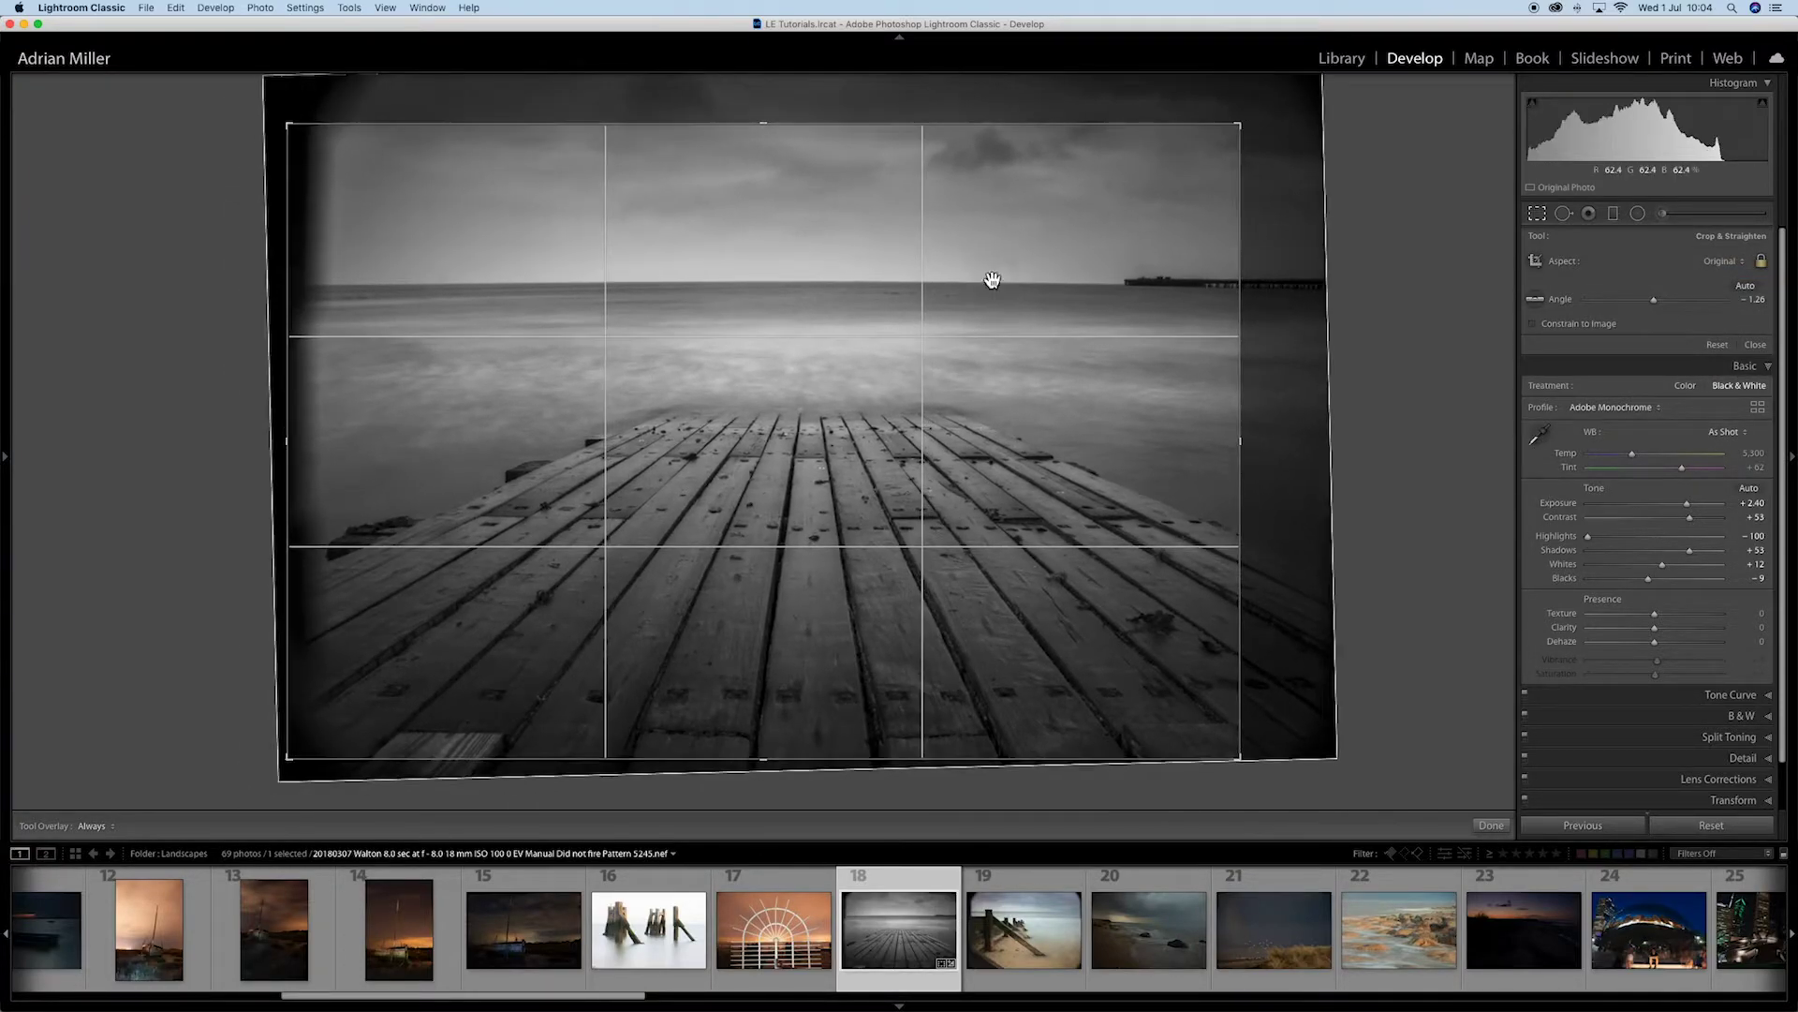
{"action": "left_click_drag", "start_coordinate": [991, 280], "coordinate": [891, 313]}
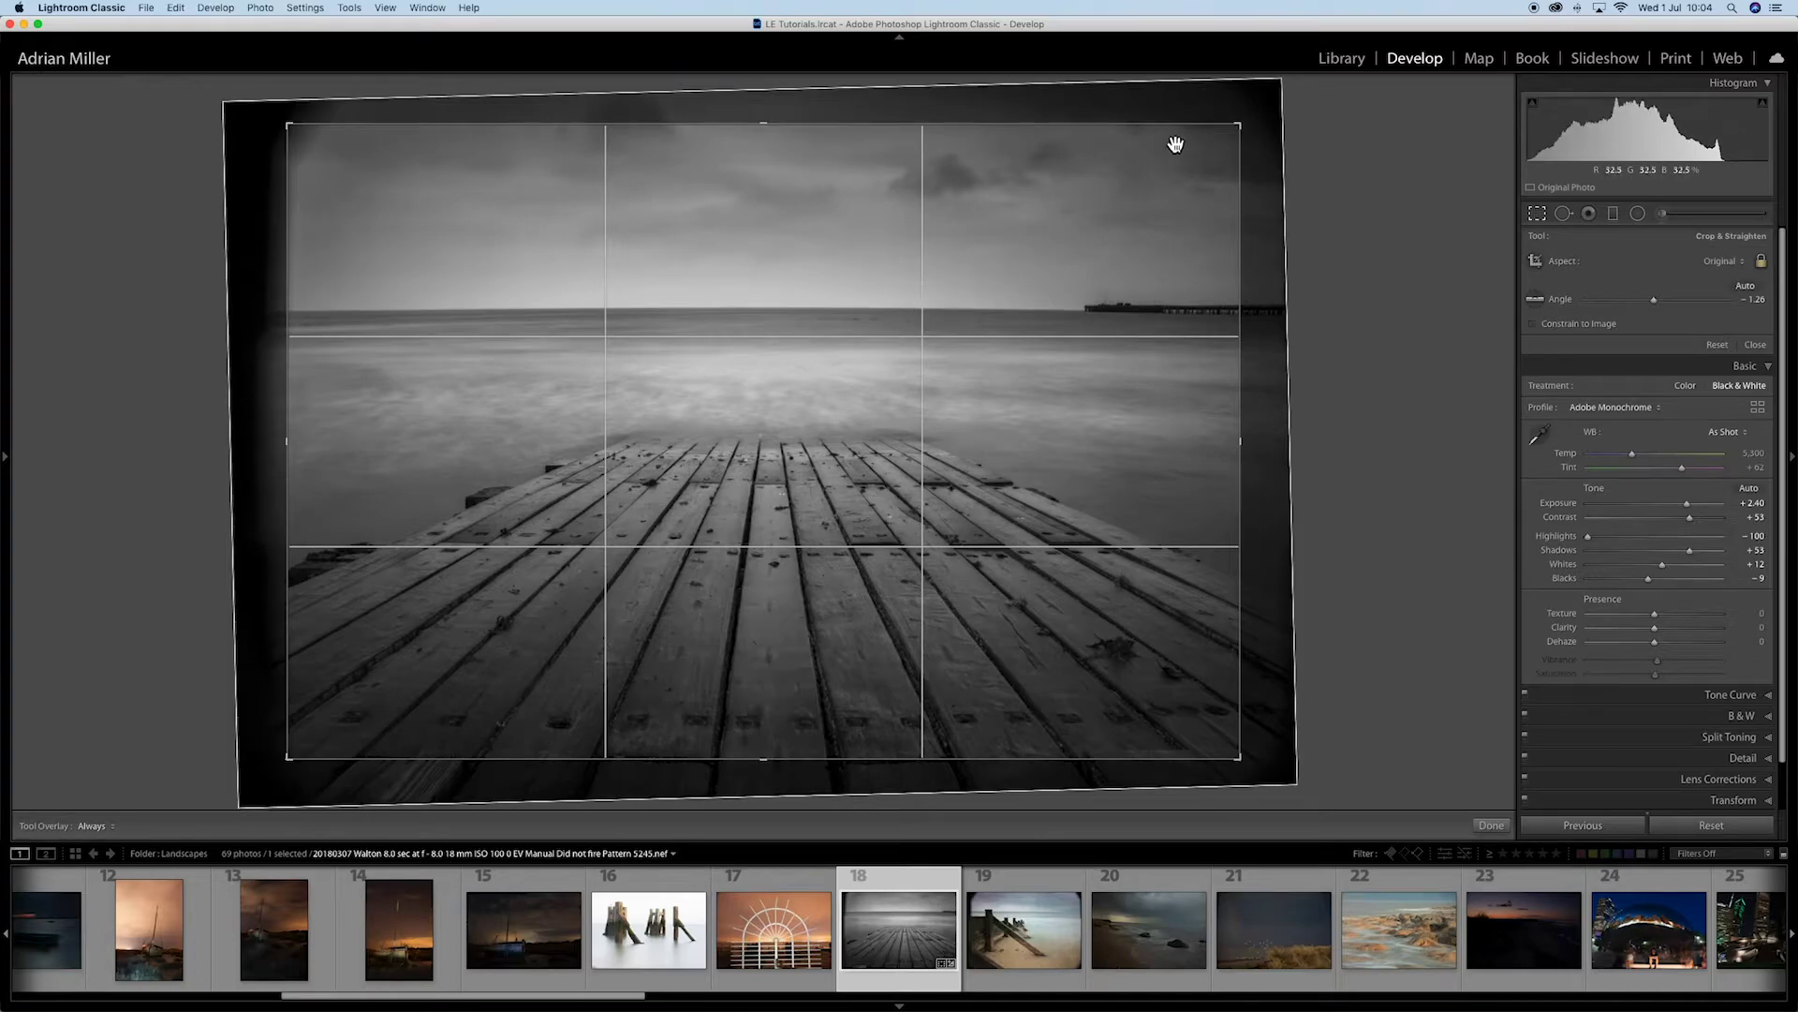
{"action": "left_click_drag", "start_coordinate": [1235, 124], "coordinate": [1200, 144]}
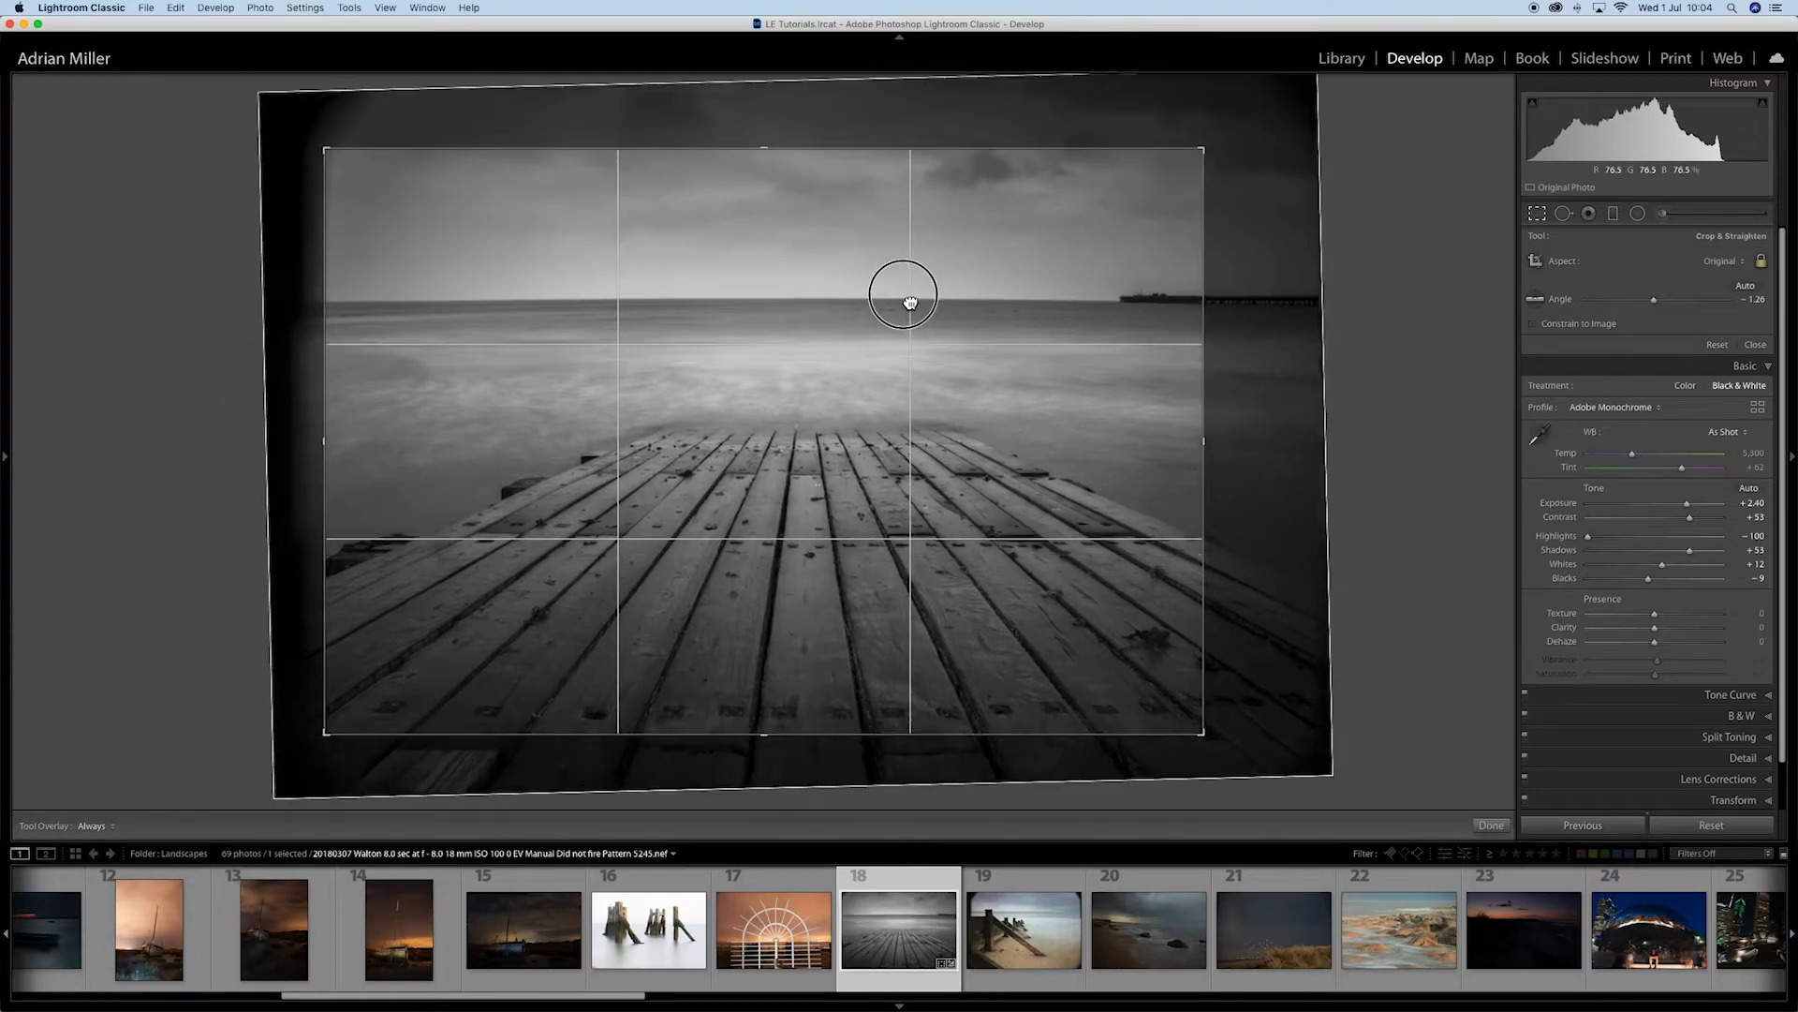
{"action": "left_click_drag", "start_coordinate": [903, 293], "coordinate": [891, 333]}
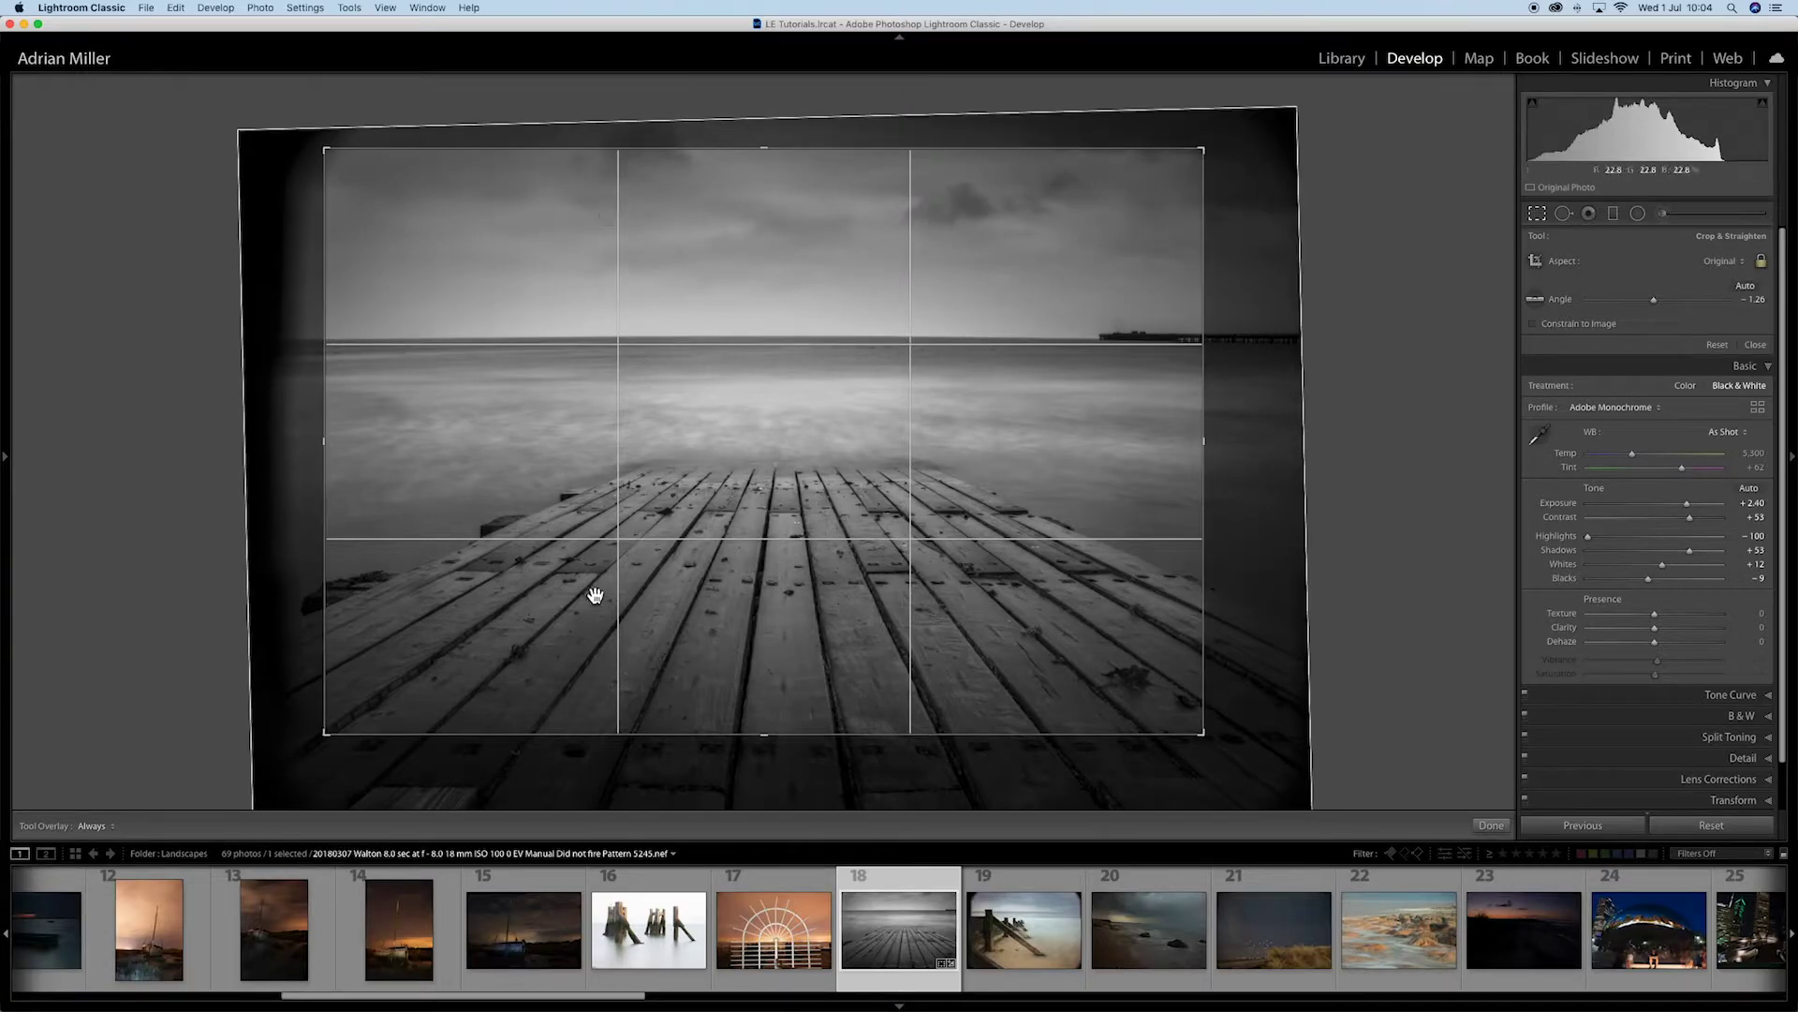
{"action": "left_click", "coordinate": [351, 8]}
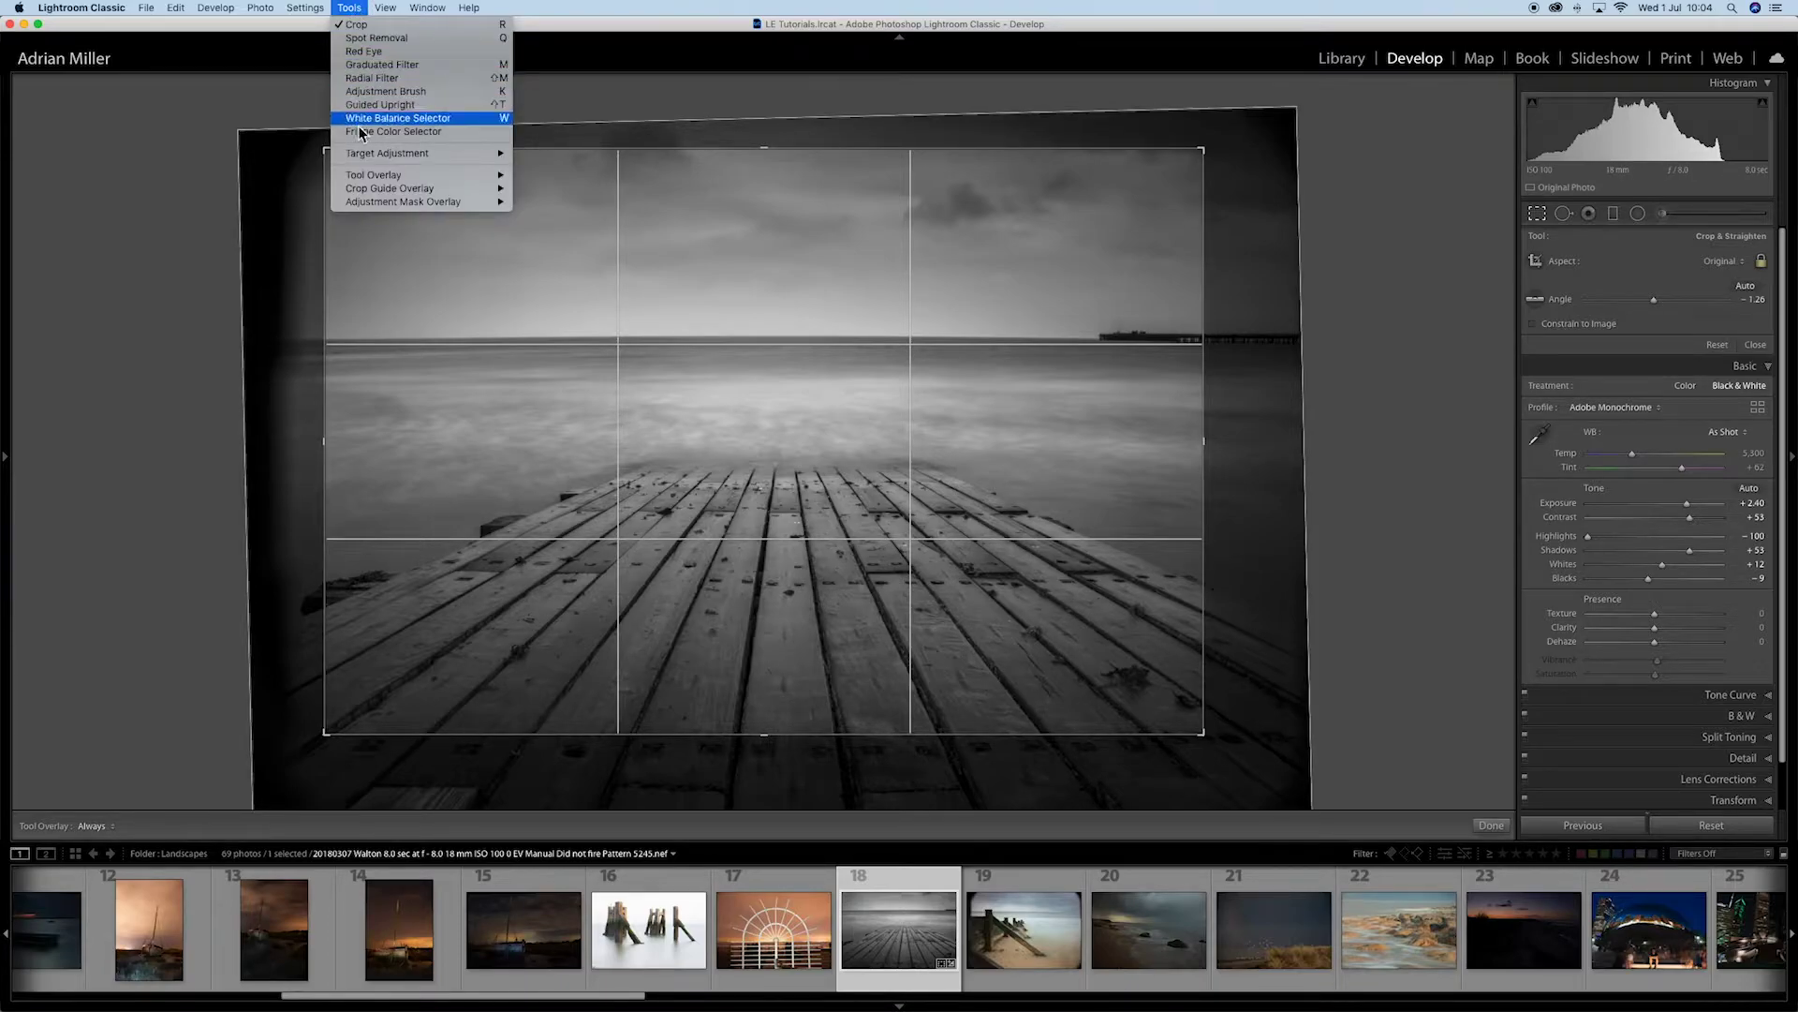
Step: Set Tool Overlay to Auto Show and enlarge the crop from its right edge
{"action": "mouse_move", "coordinate": [367, 178]}
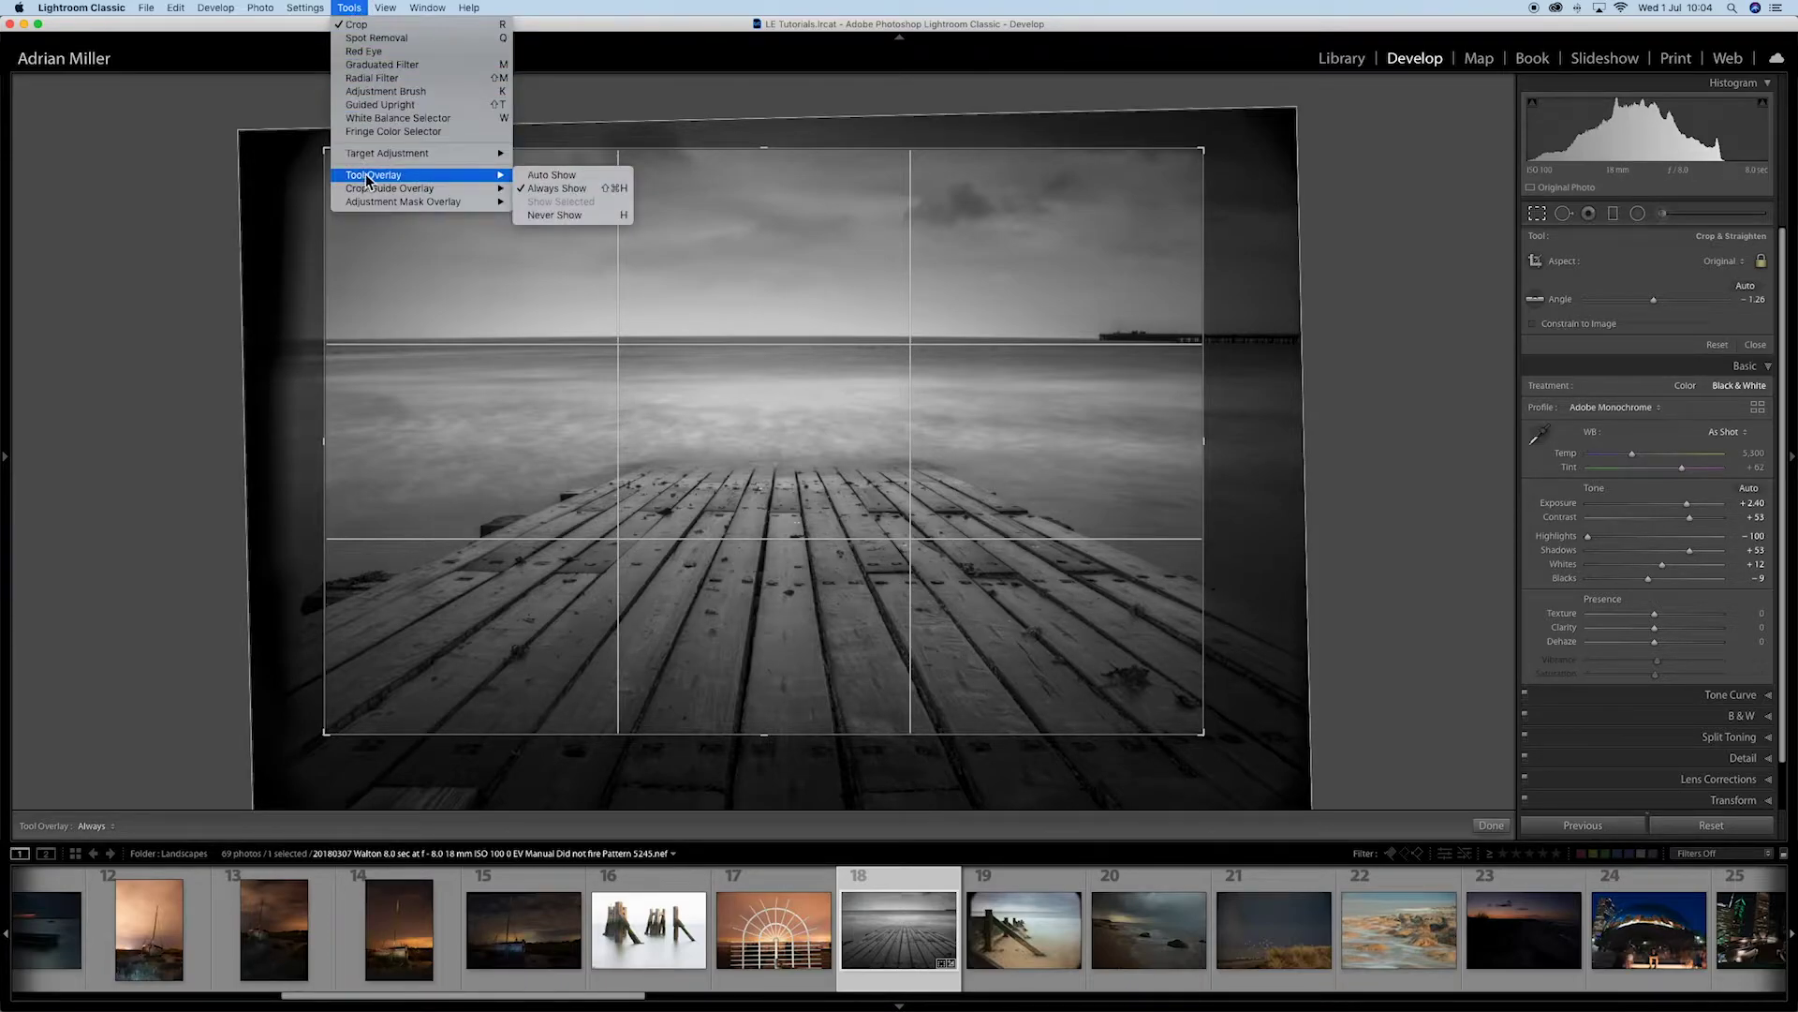
{"action": "left_click", "coordinate": [562, 175]}
{"action": "mouse_move", "coordinate": [1205, 447]}
{"action": "left_mouse_down"}
{"action": "mouse_move", "coordinate": [1111, 453]}
{"action": "mouse_move", "coordinate": [1215, 459]}
{"action": "left_mouse_up"}
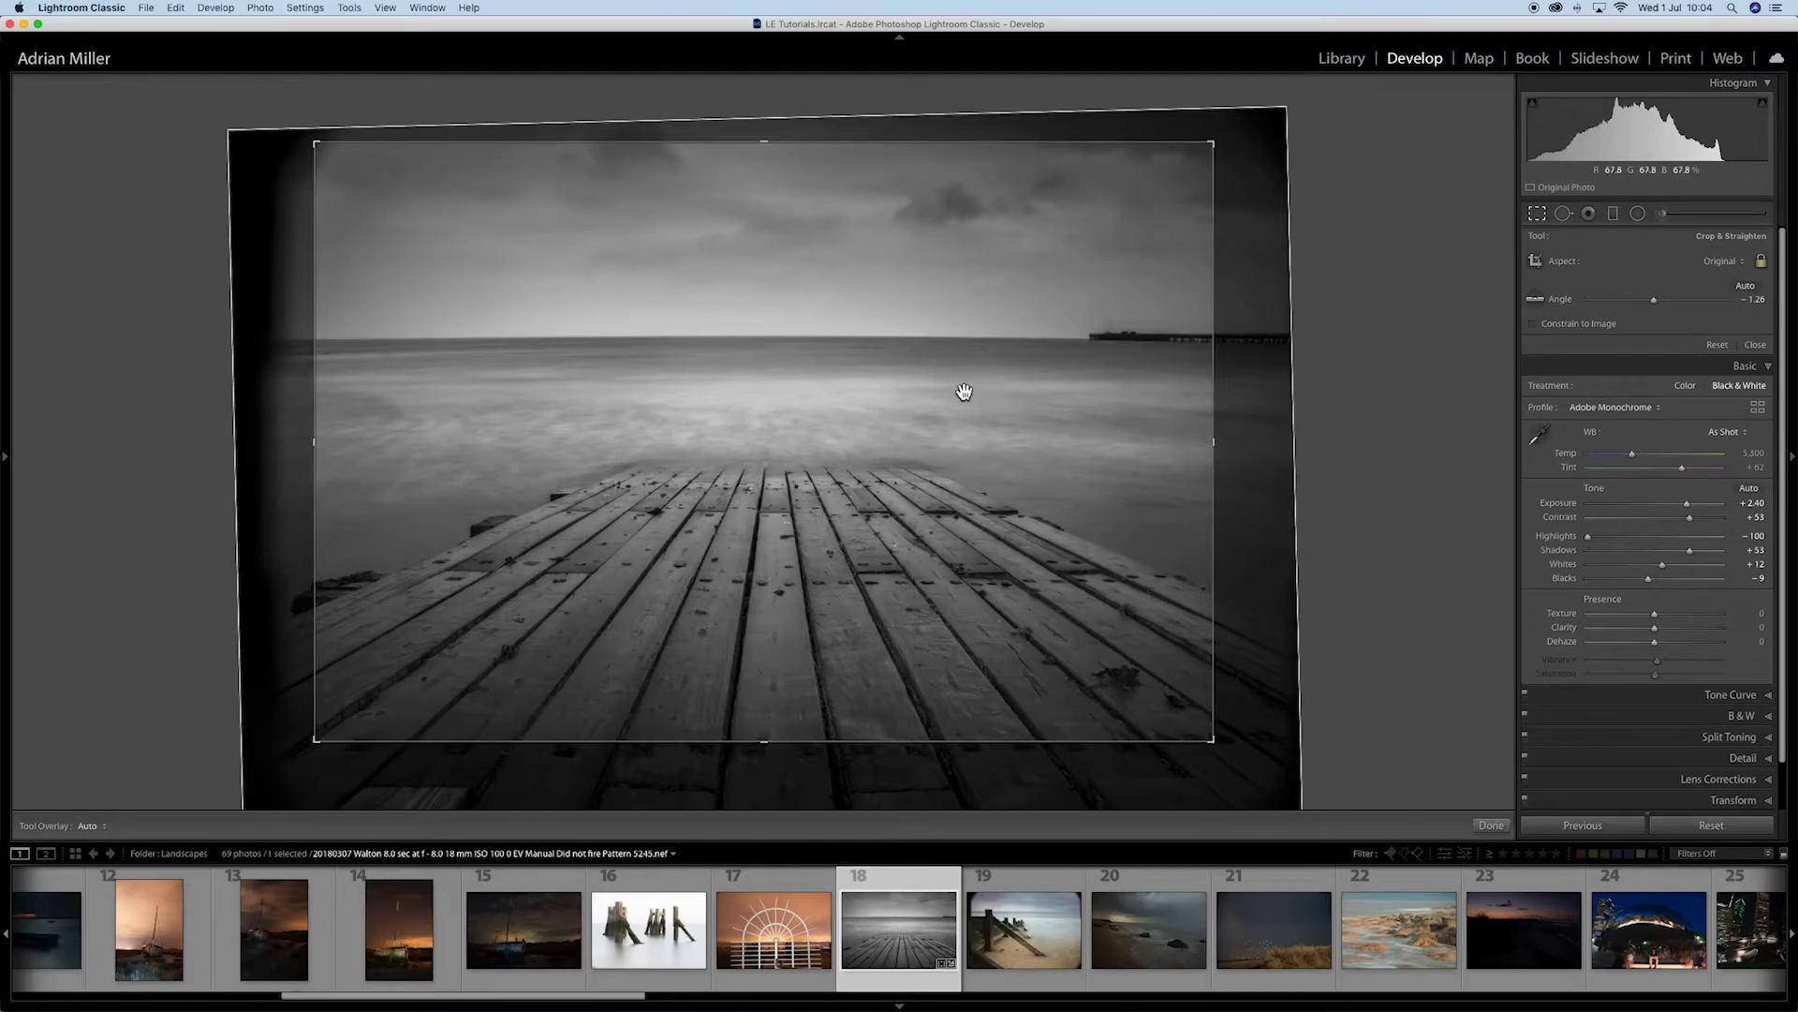
Step: Switch Tool Overlay back to Always Show so the thirds grid stays visible
{"action": "left_click", "coordinate": [350, 8]}
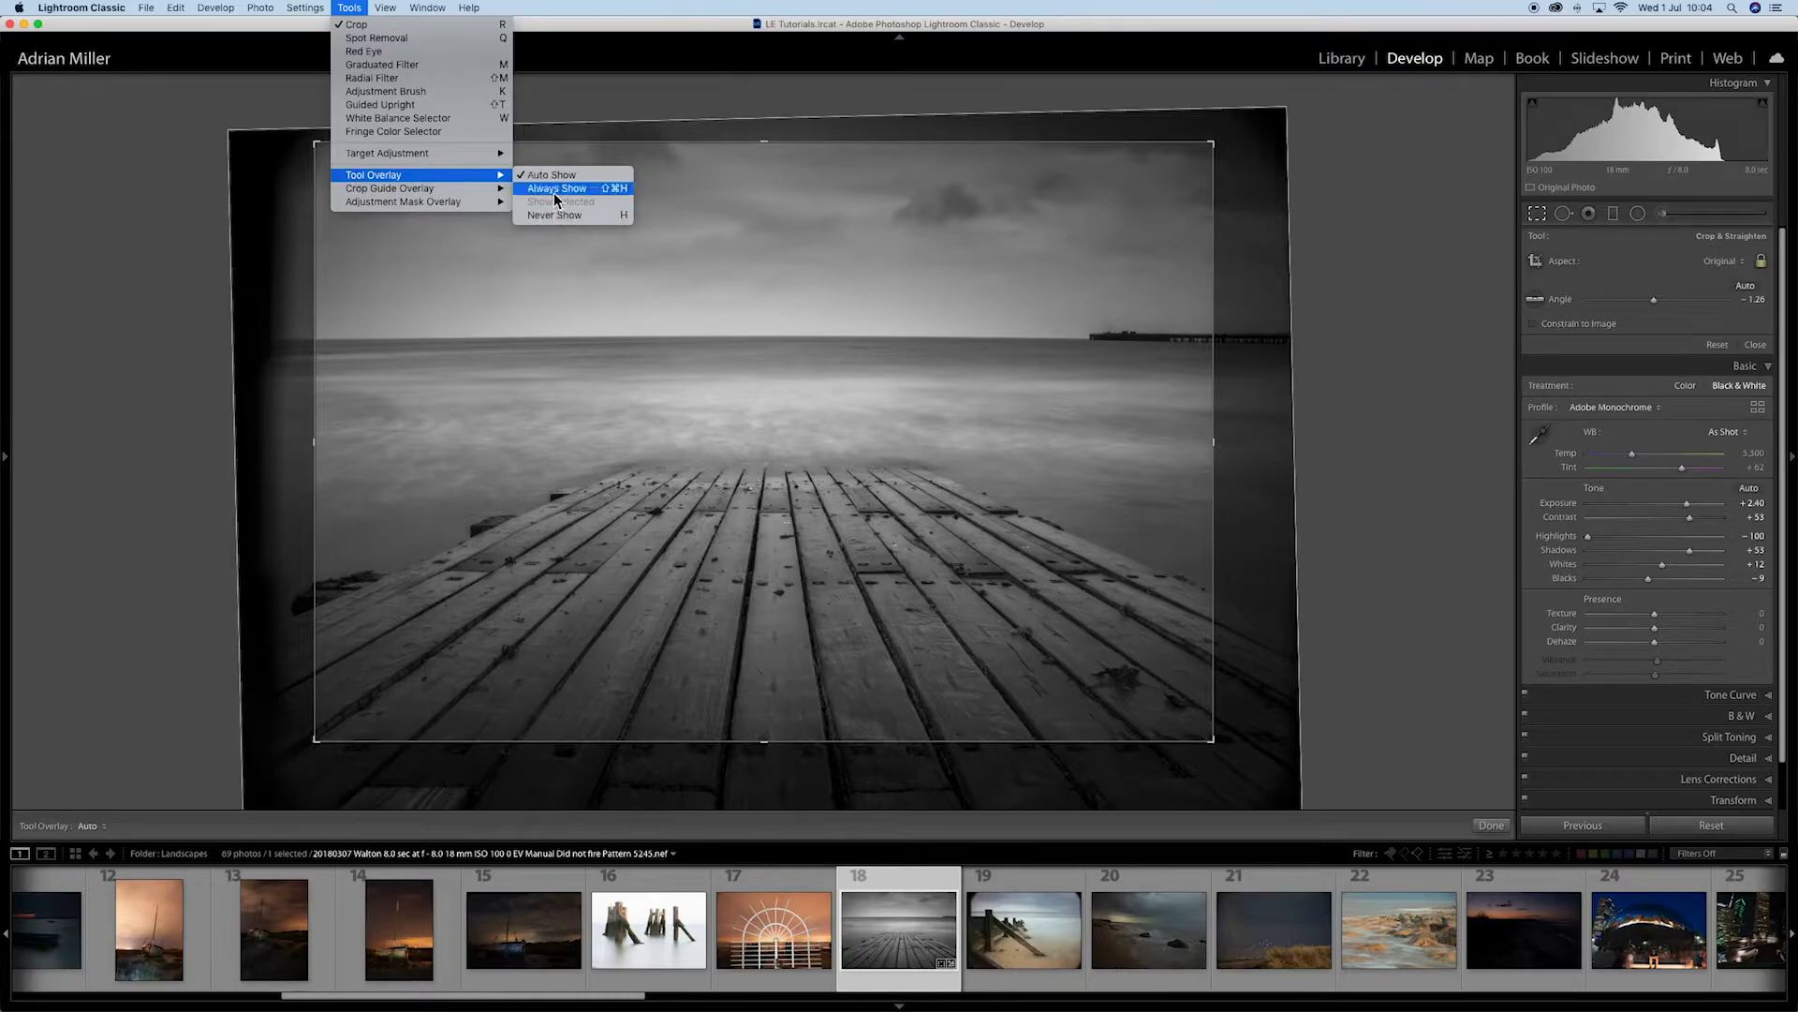
{"action": "left_click", "coordinate": [554, 190]}
{"action": "left_click", "coordinate": [350, 8]}
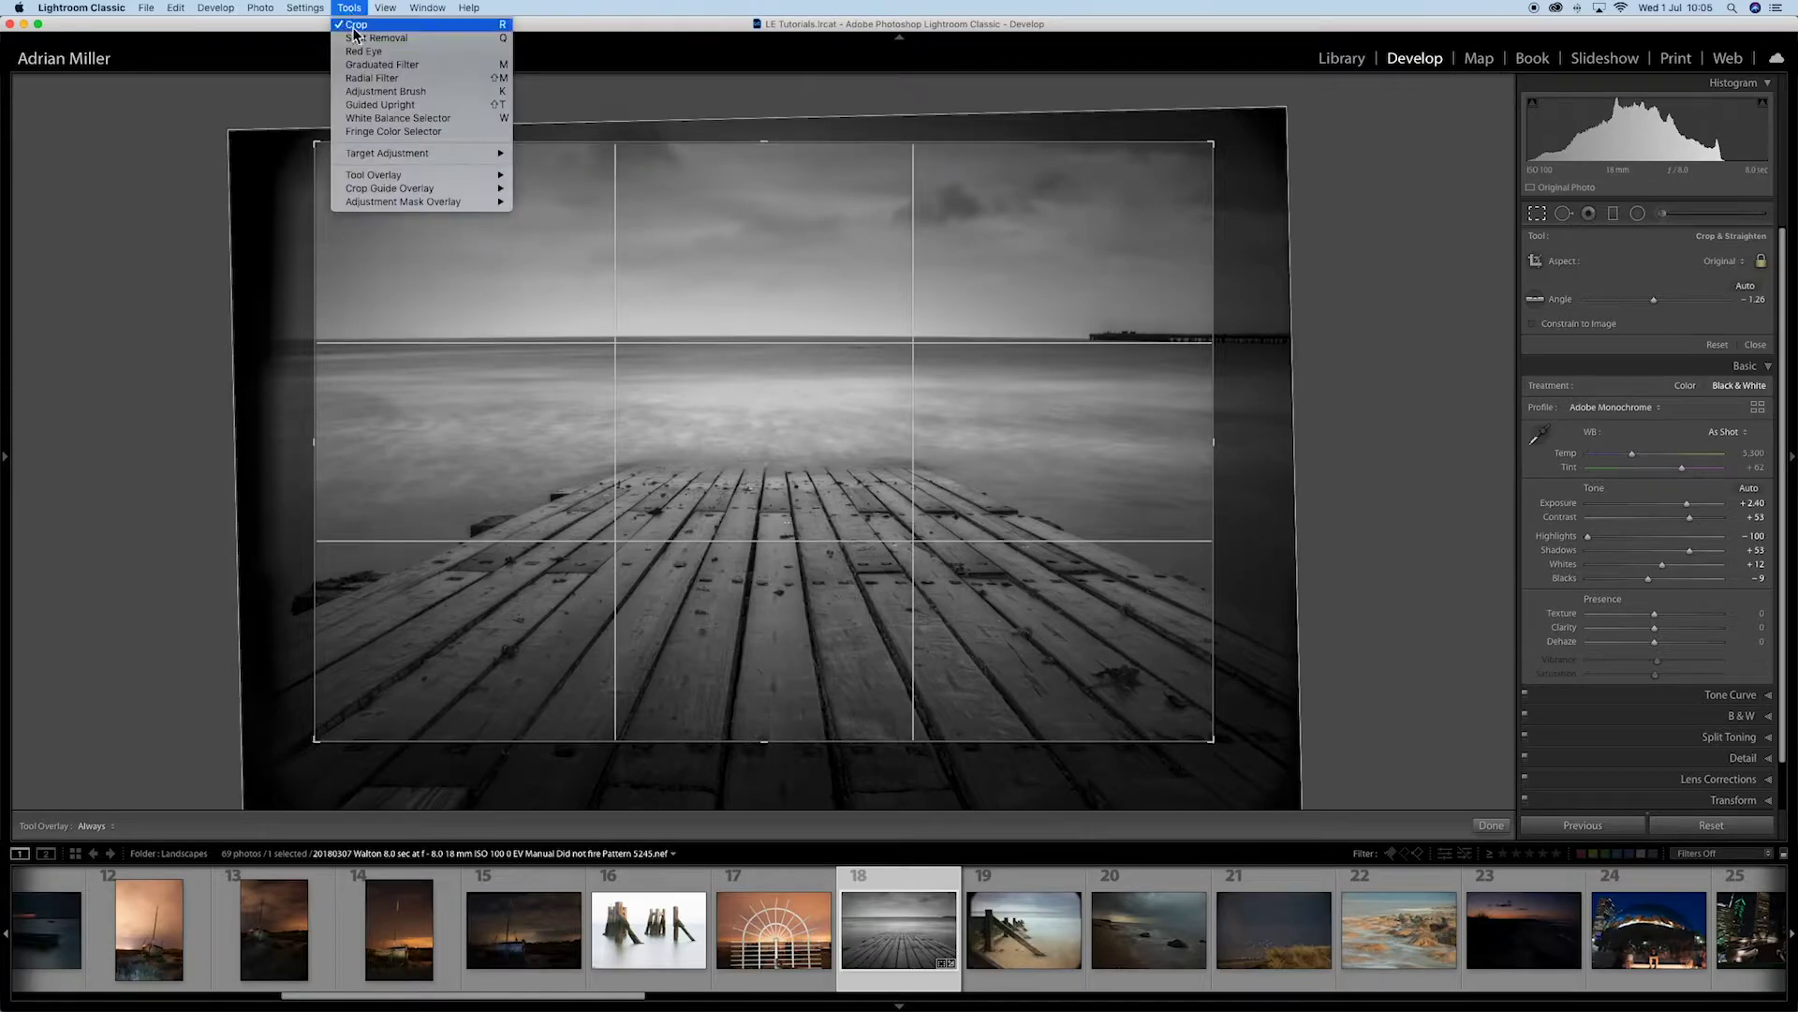
{"action": "mouse_move", "coordinate": [370, 192]}
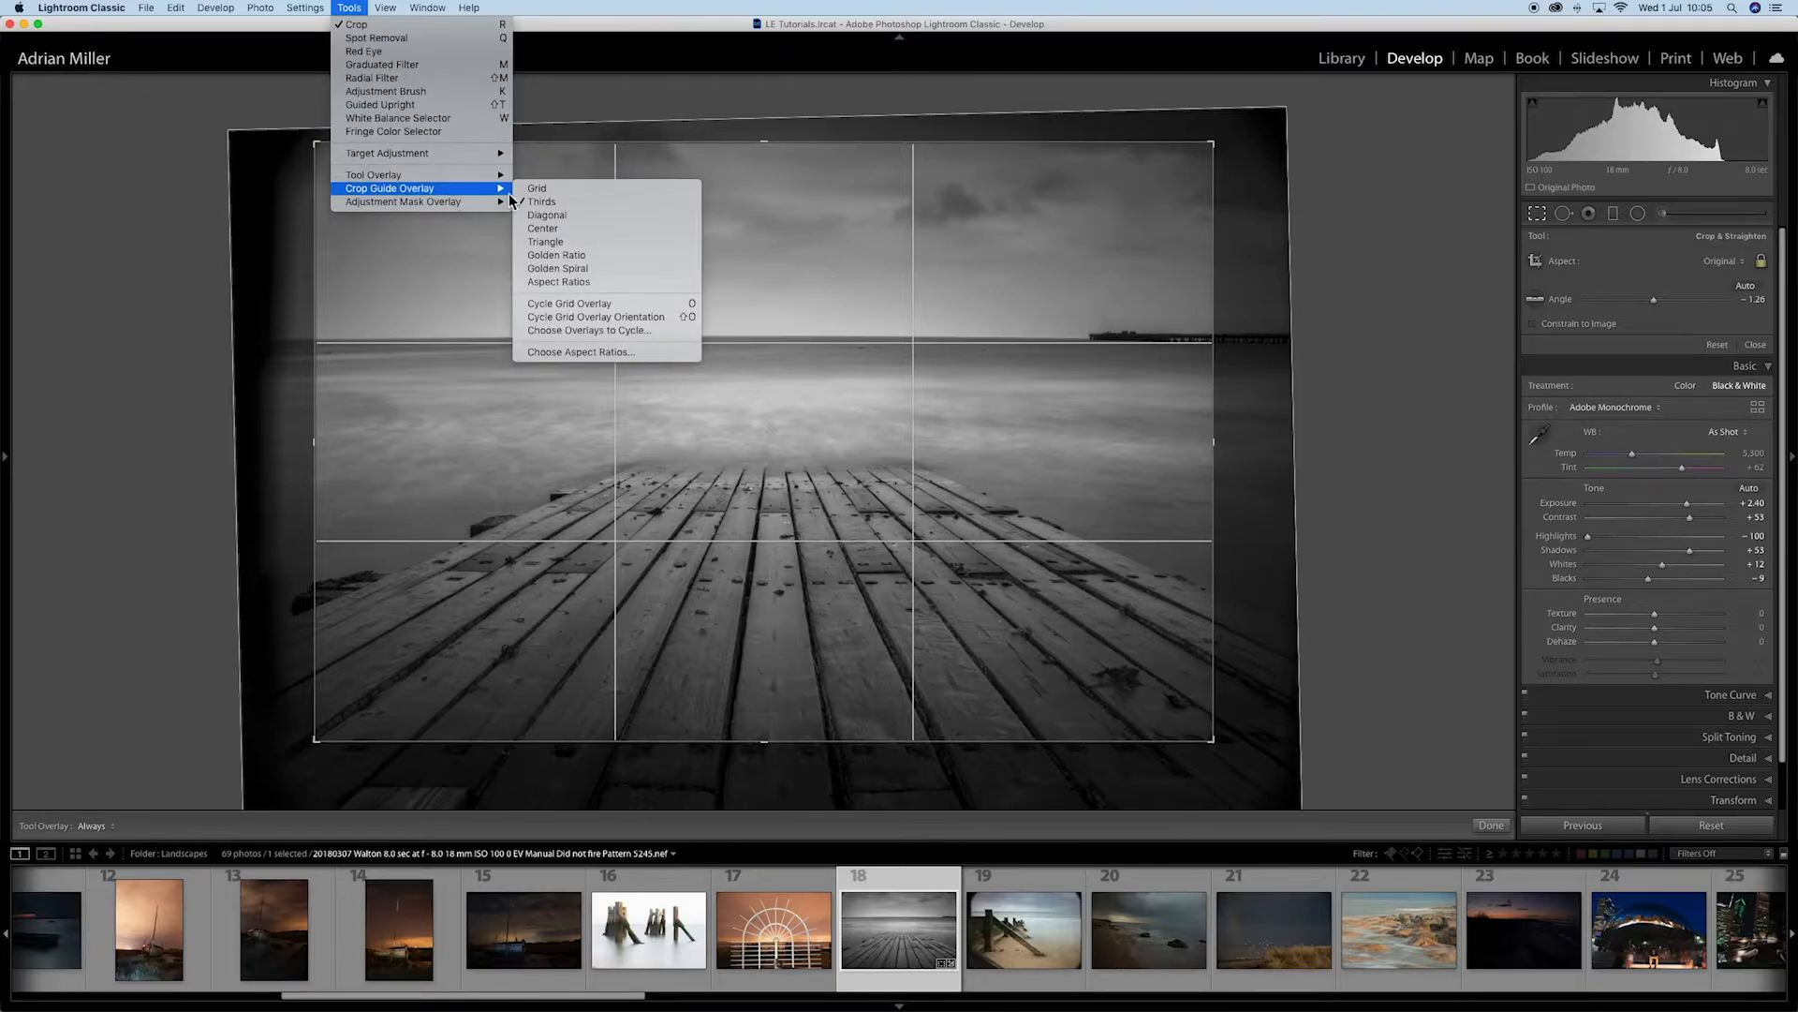
Step: Switch the crop guide to Golden Ratio, then cycle overlays with O through Aspect Ratios, thirds, diagonal and centre
{"action": "left_click", "coordinate": [554, 258]}
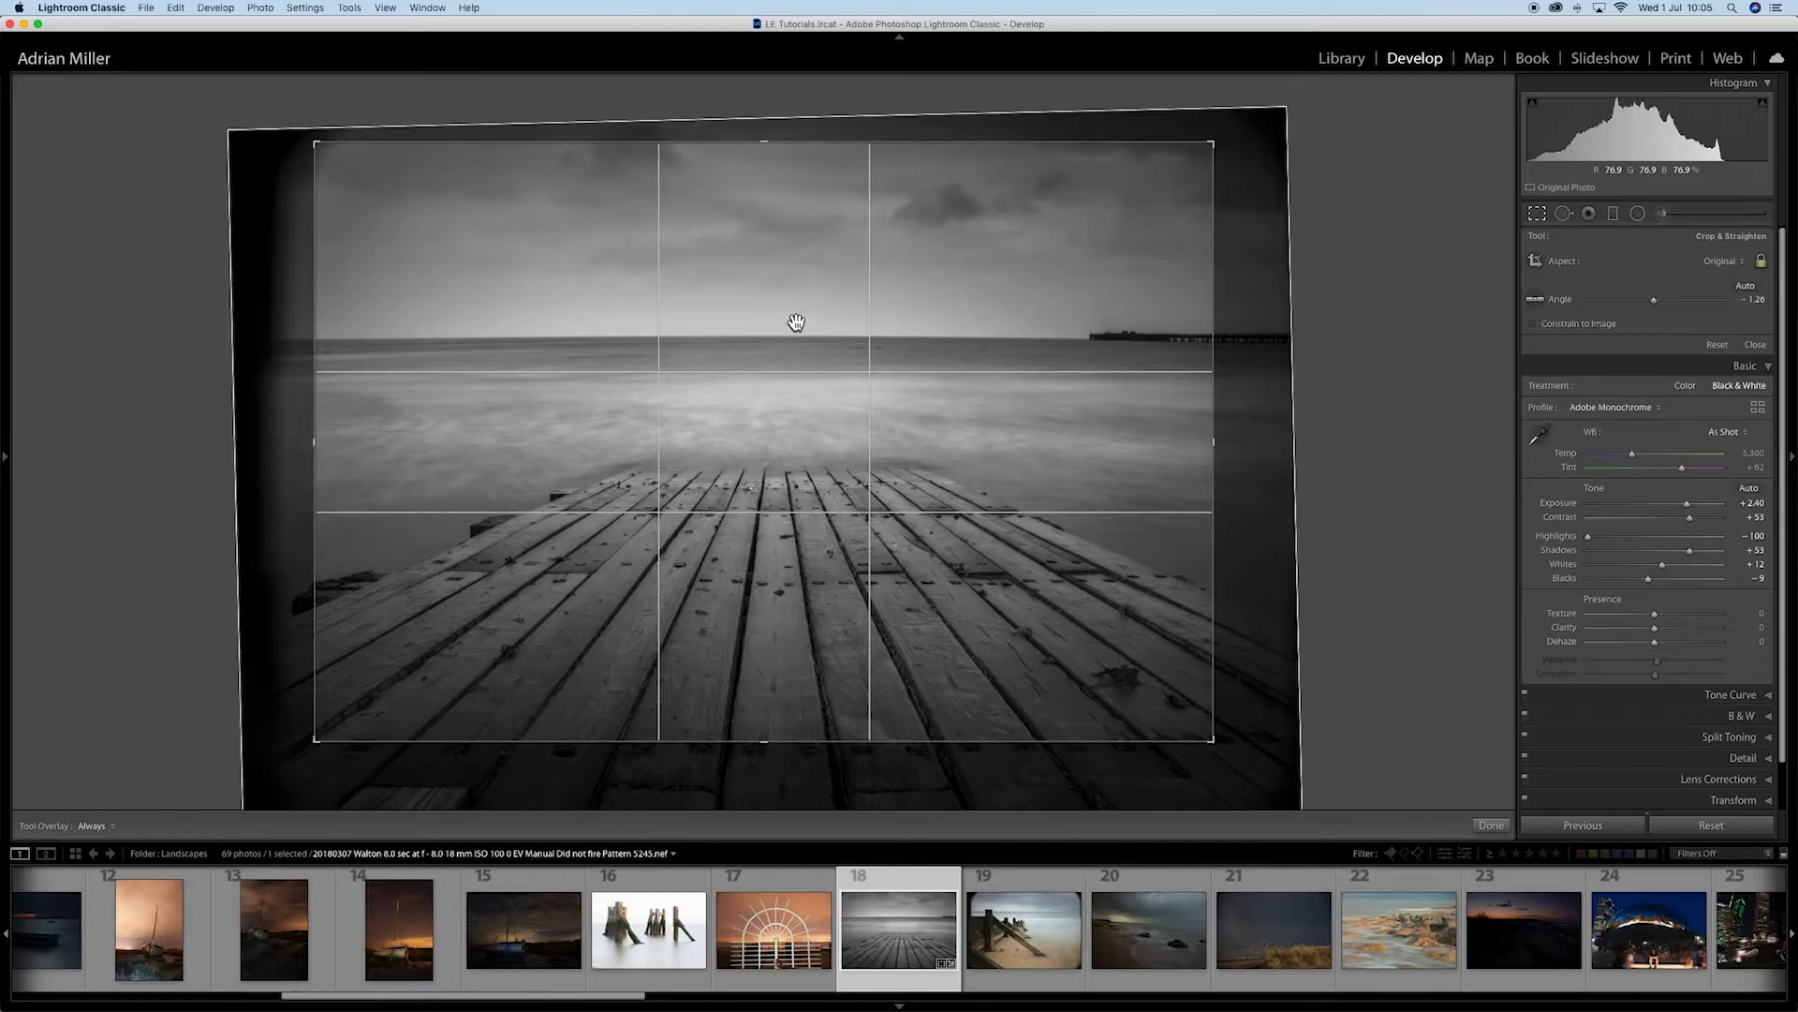
{"action": "key", "text": "o"}
{"action": "key", "text": "o"}
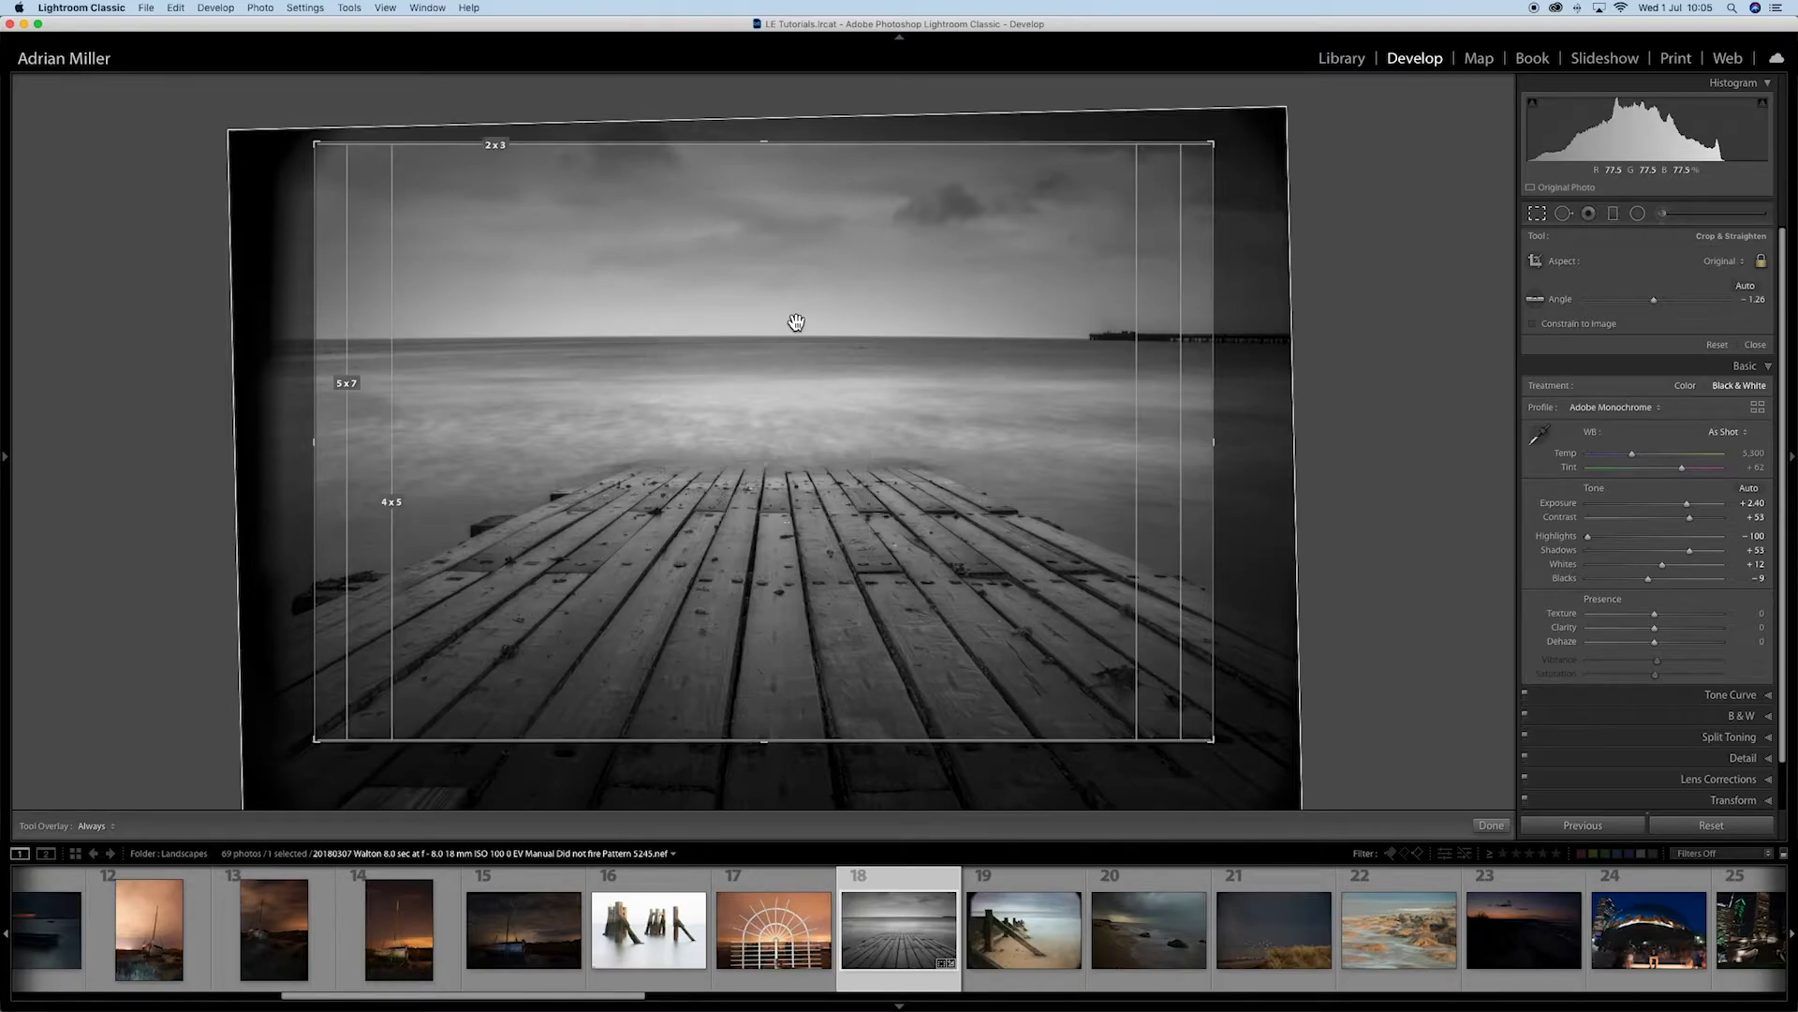
{"action": "key", "text": "o"}
{"action": "key", "text": "o"}
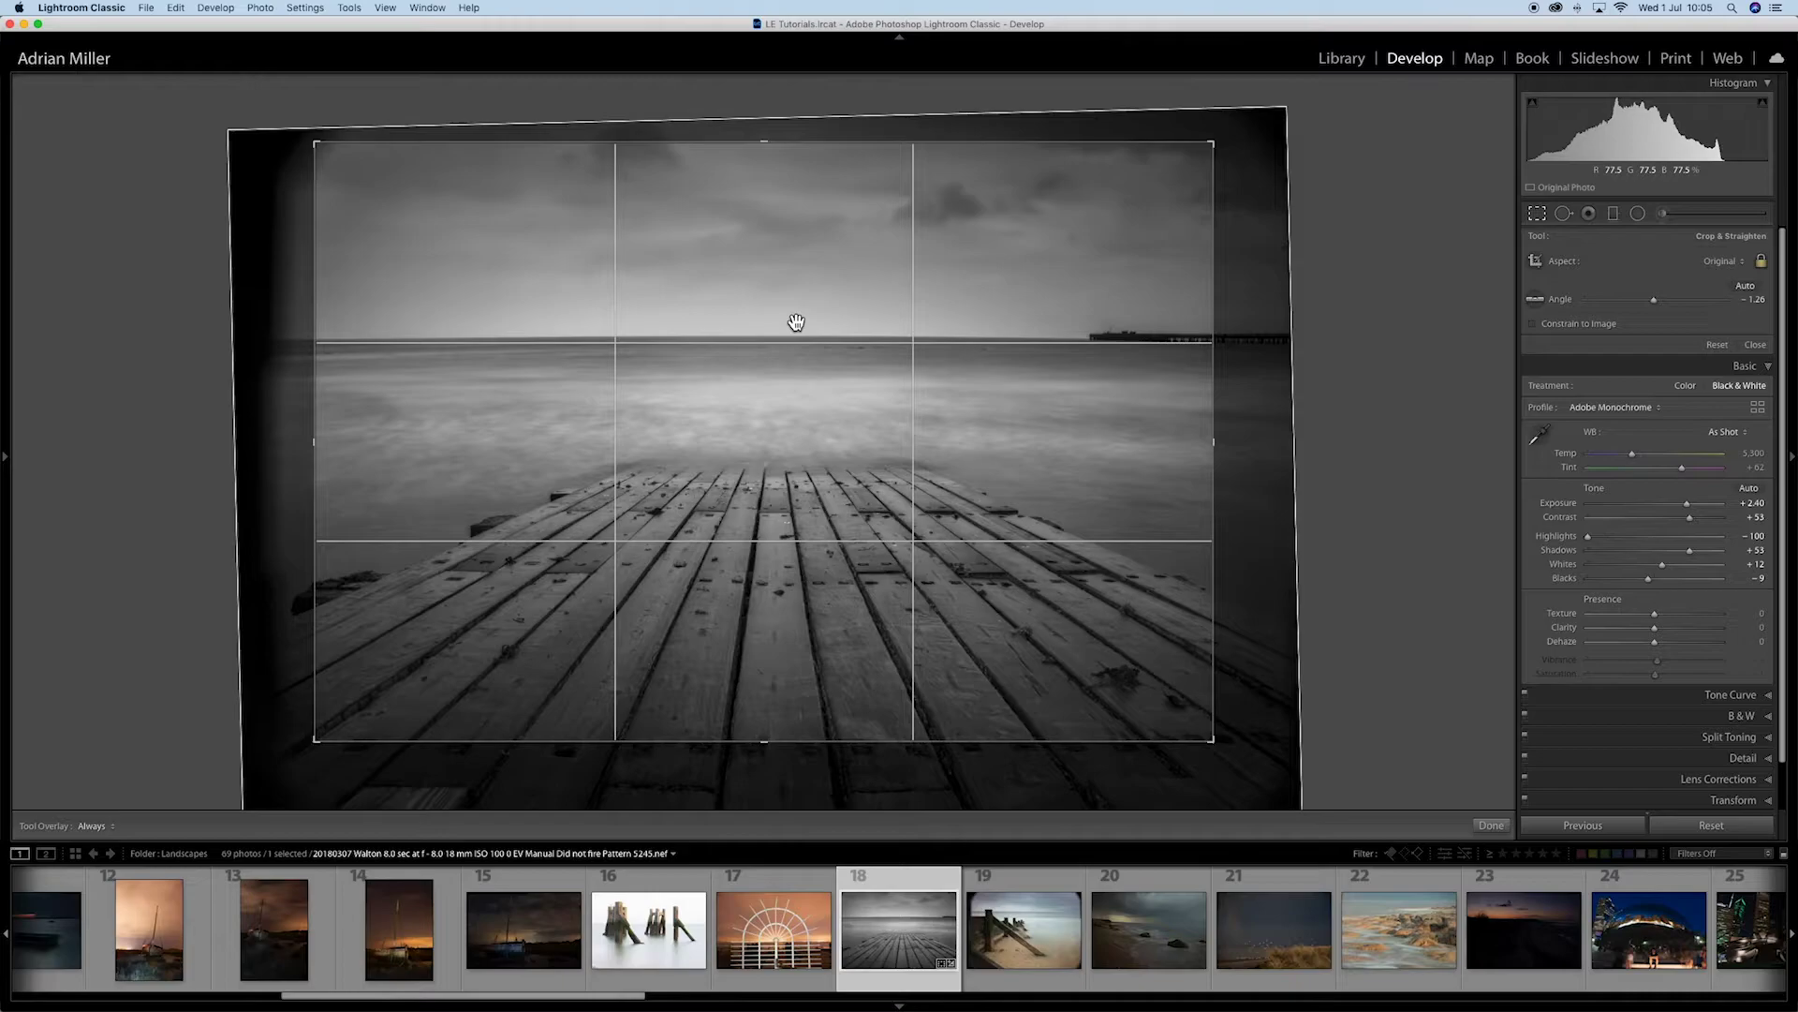
{"action": "key", "text": "o"}
{"action": "key", "text": "o"}
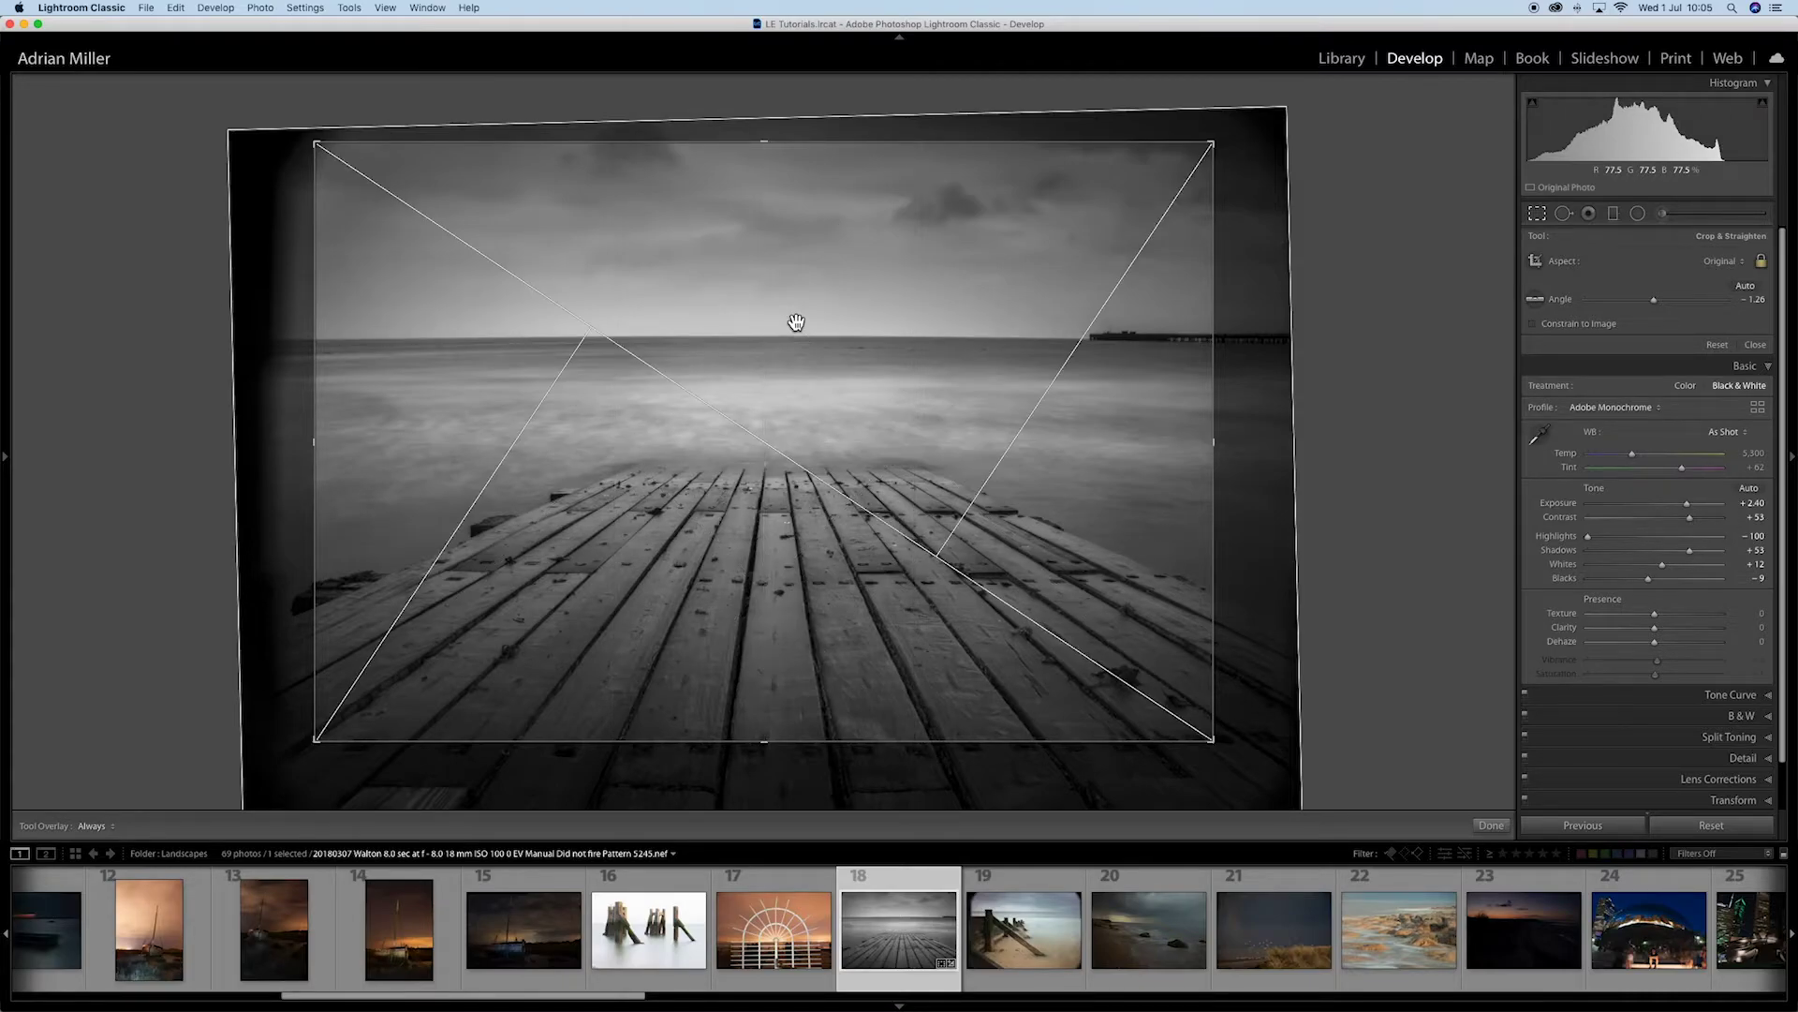
{"action": "key", "text": "o"}
{"action": "key", "text": "o"}
{"action": "key", "text": "o"}
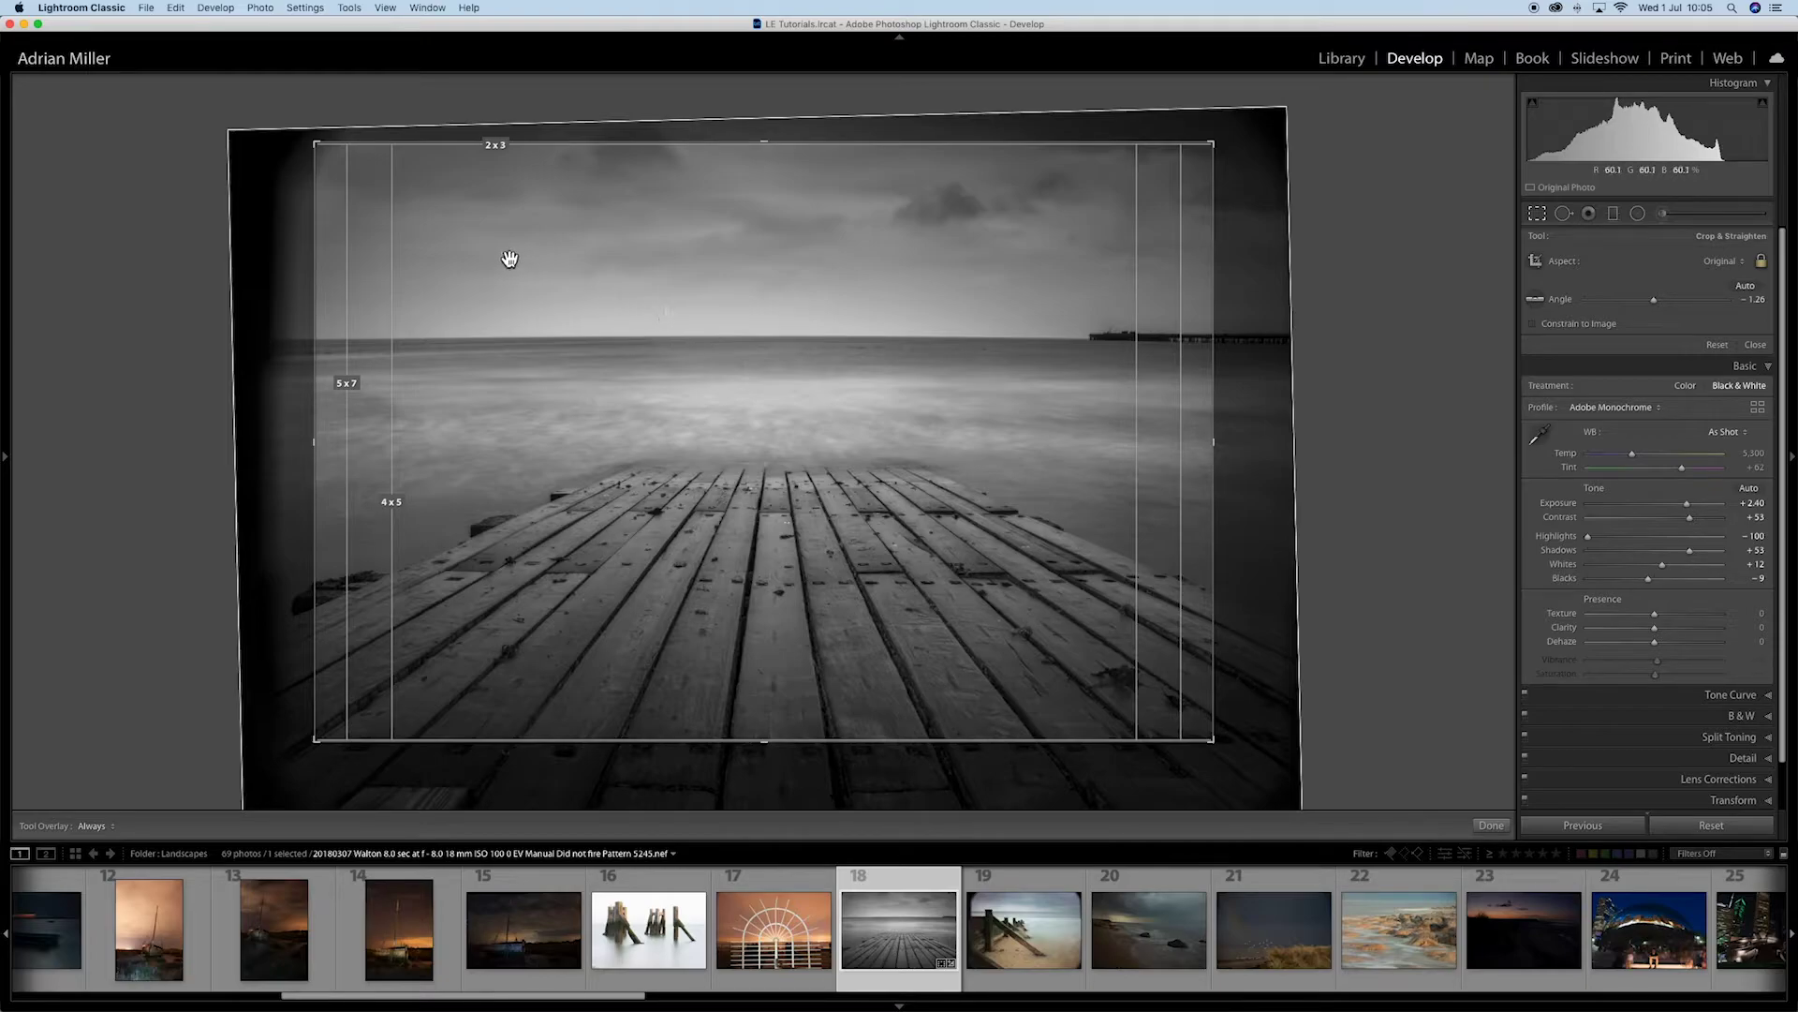
{"action": "left_click", "coordinate": [349, 8]}
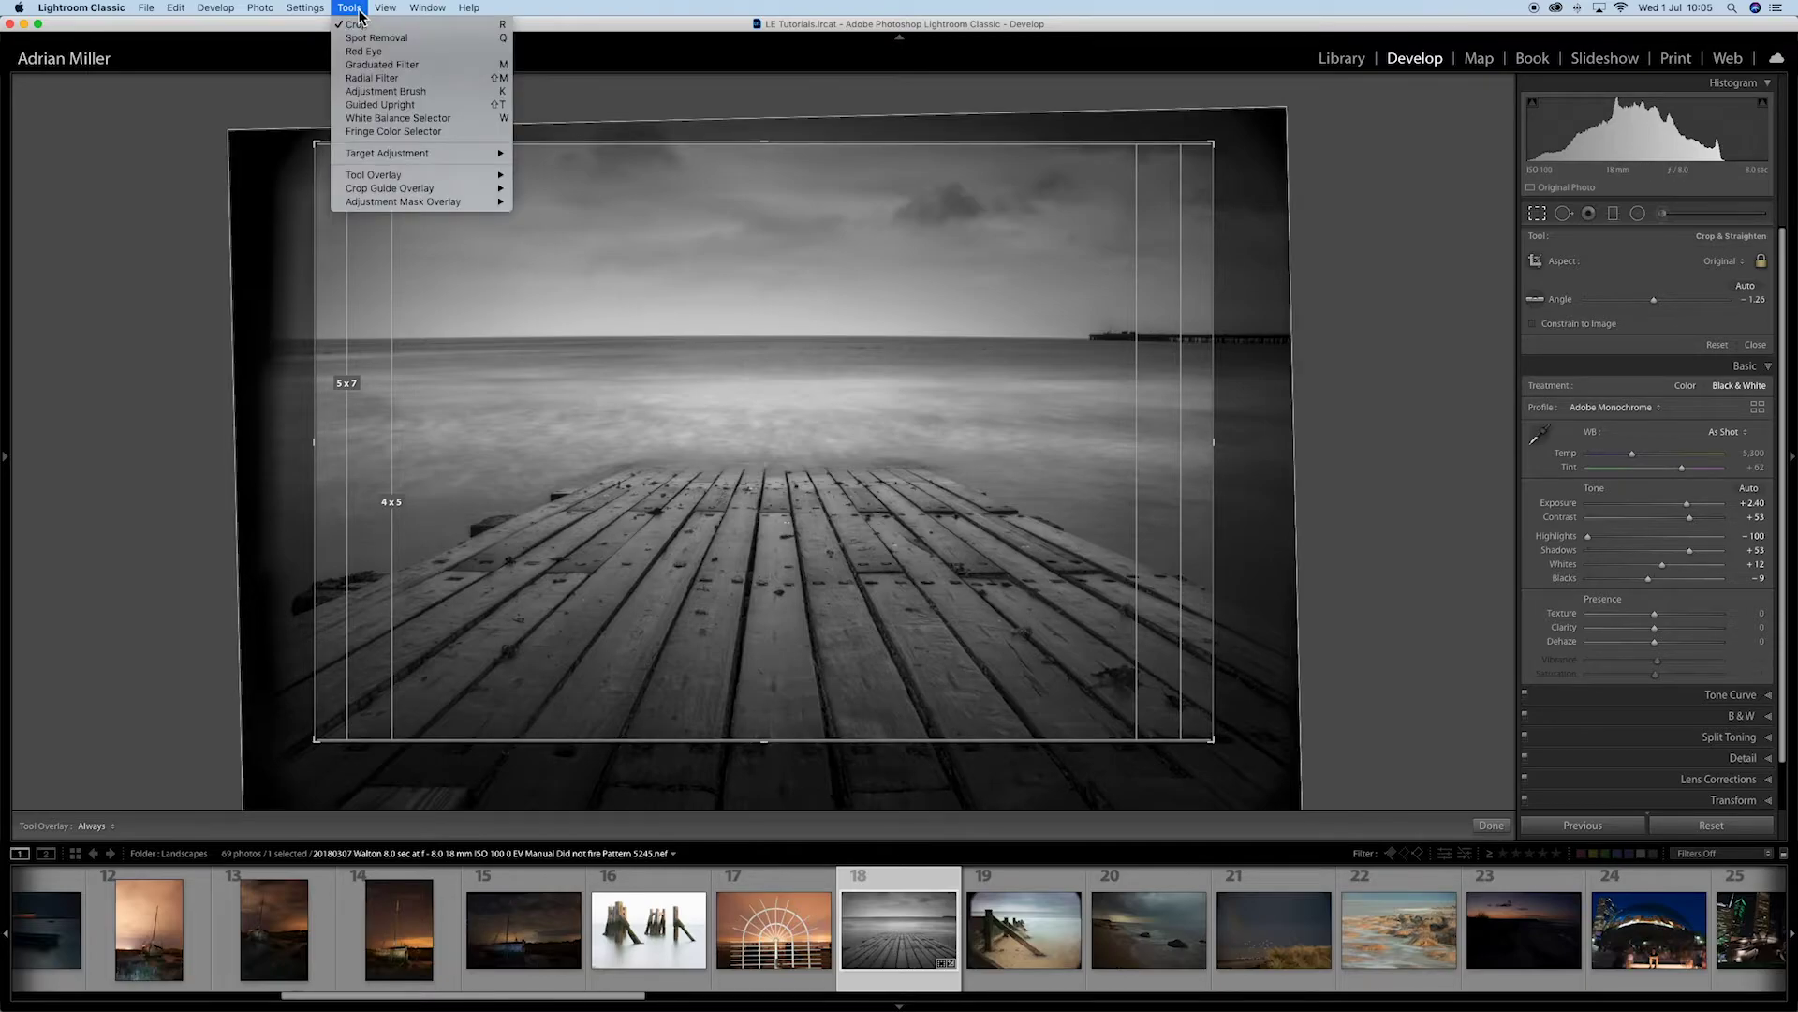
Step: Check 1 x 1 in Choose Aspect Ratios so the aspect-ratio crop guide draws it
{"action": "mouse_move", "coordinate": [431, 188]}
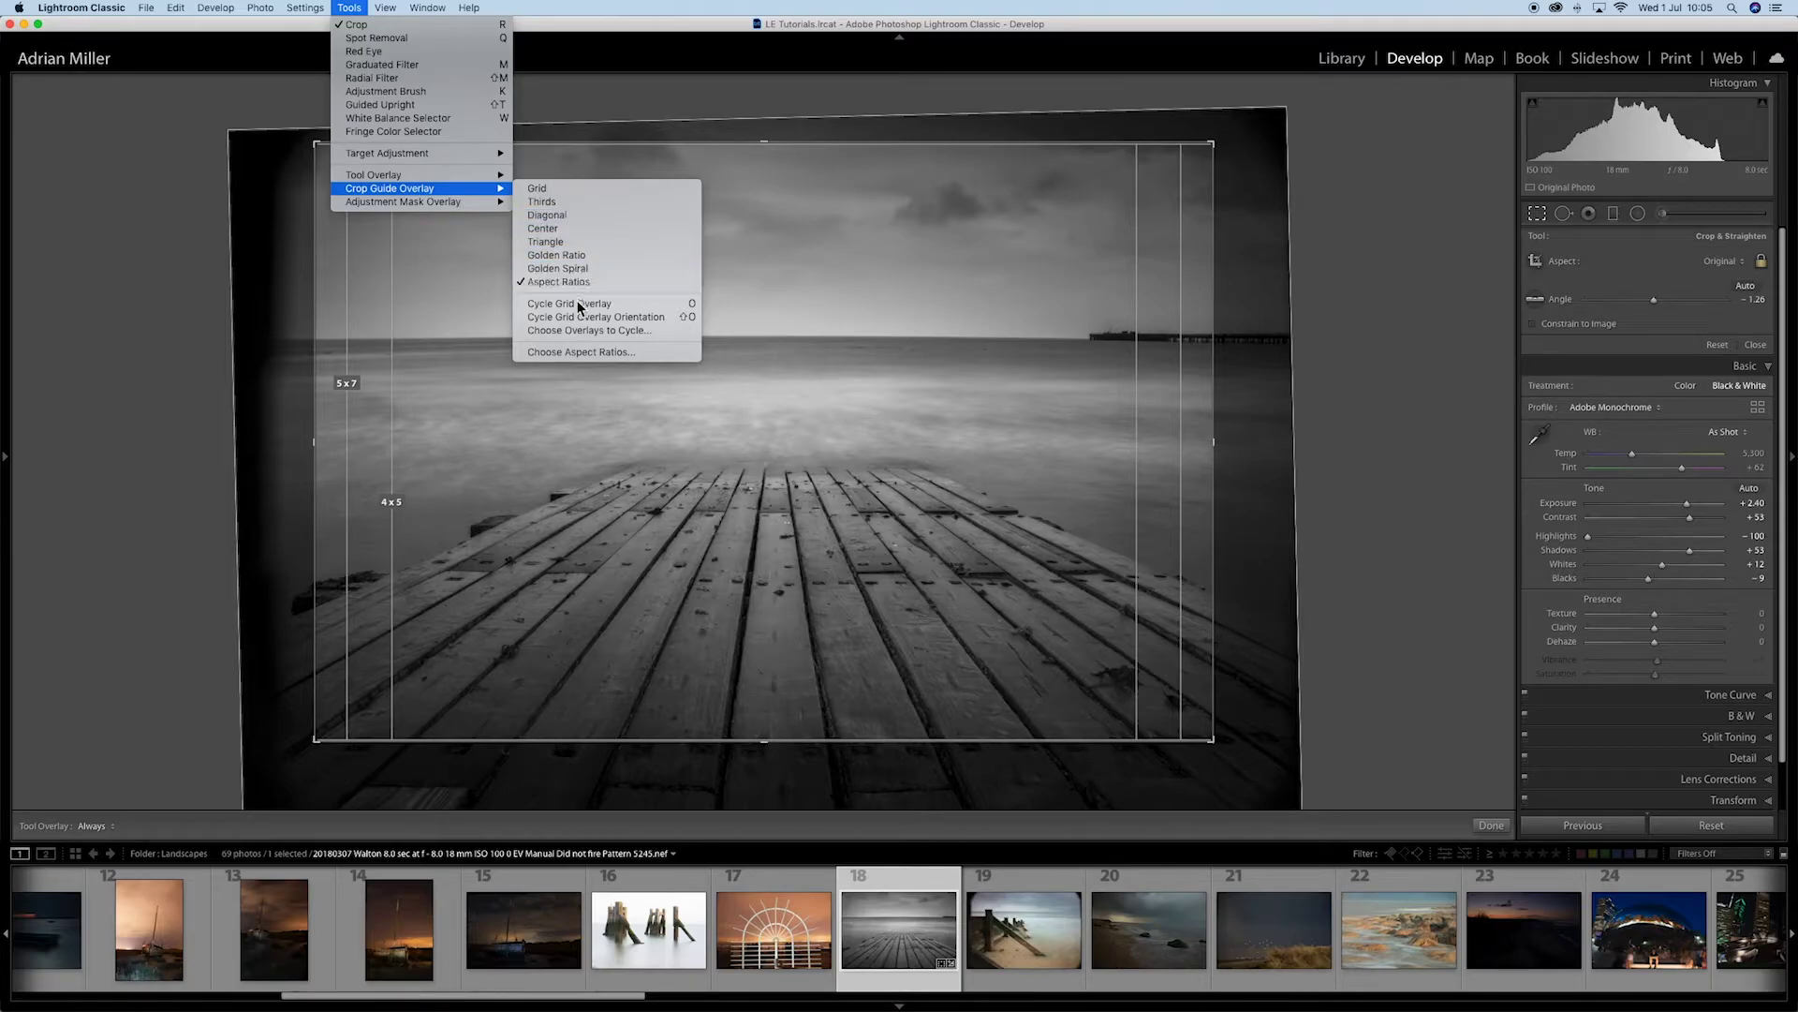
{"action": "left_click", "coordinate": [578, 353]}
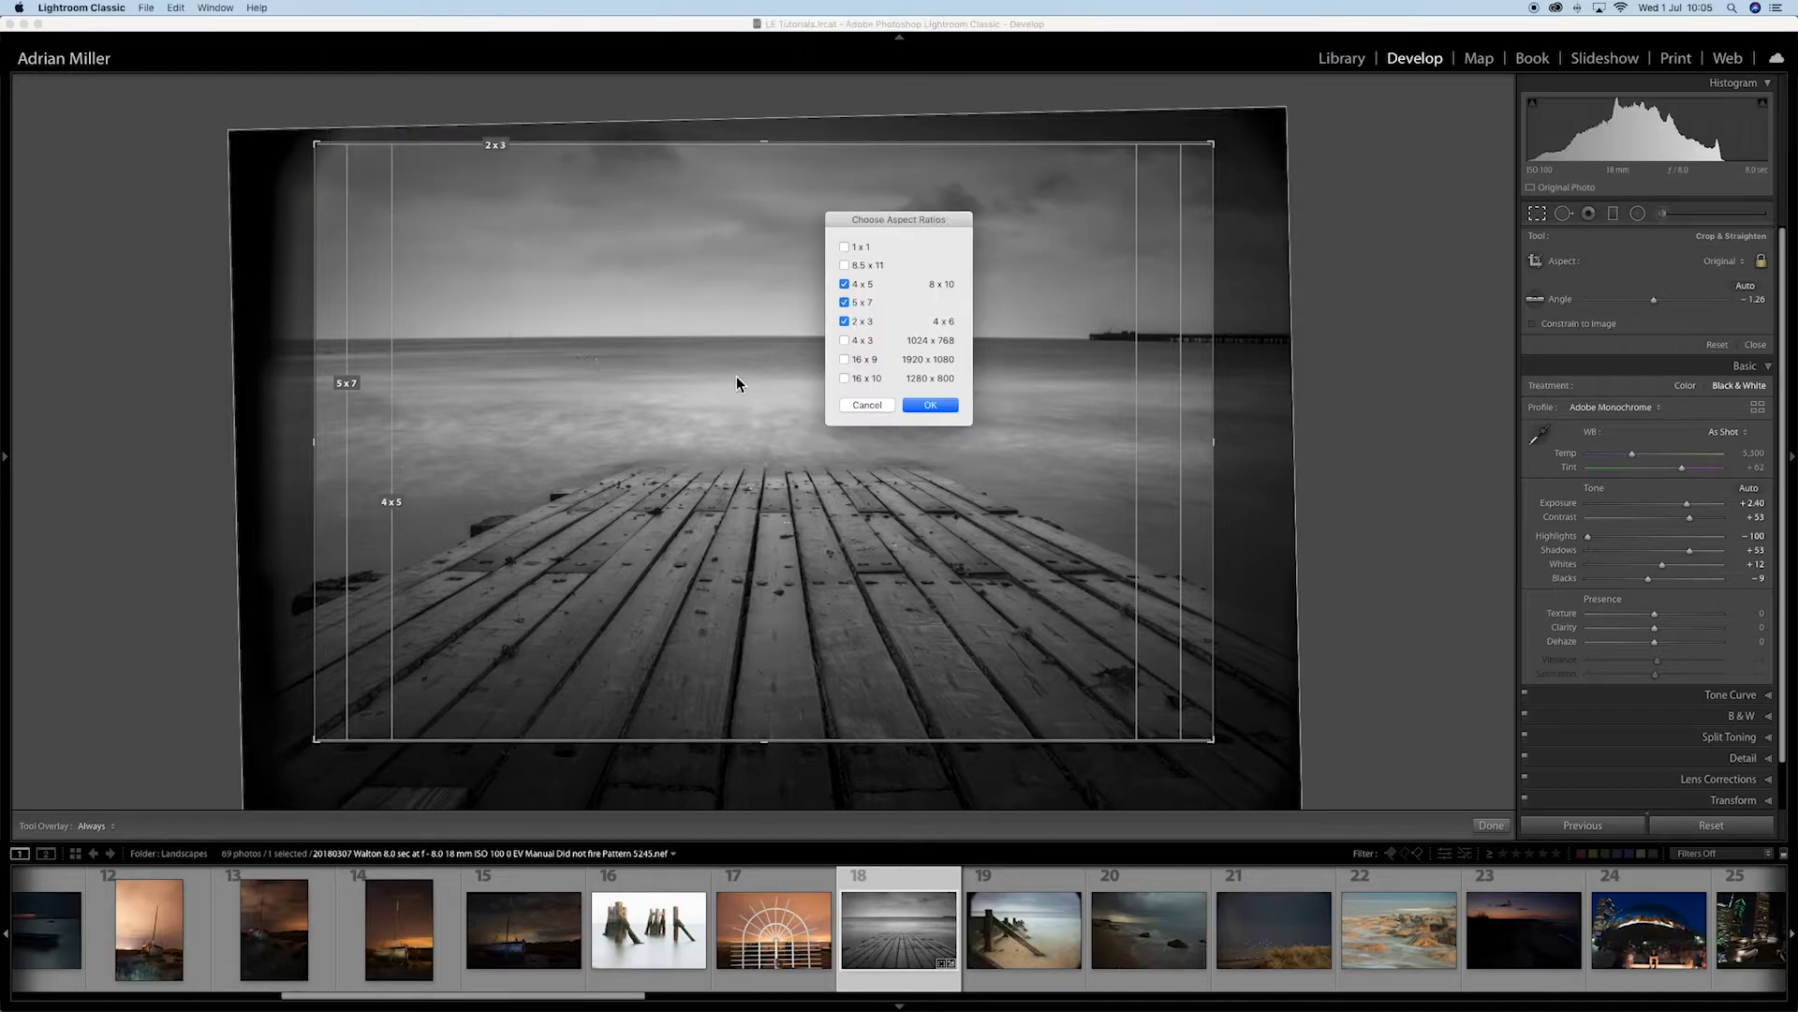
{"action": "left_click", "coordinate": [844, 247]}
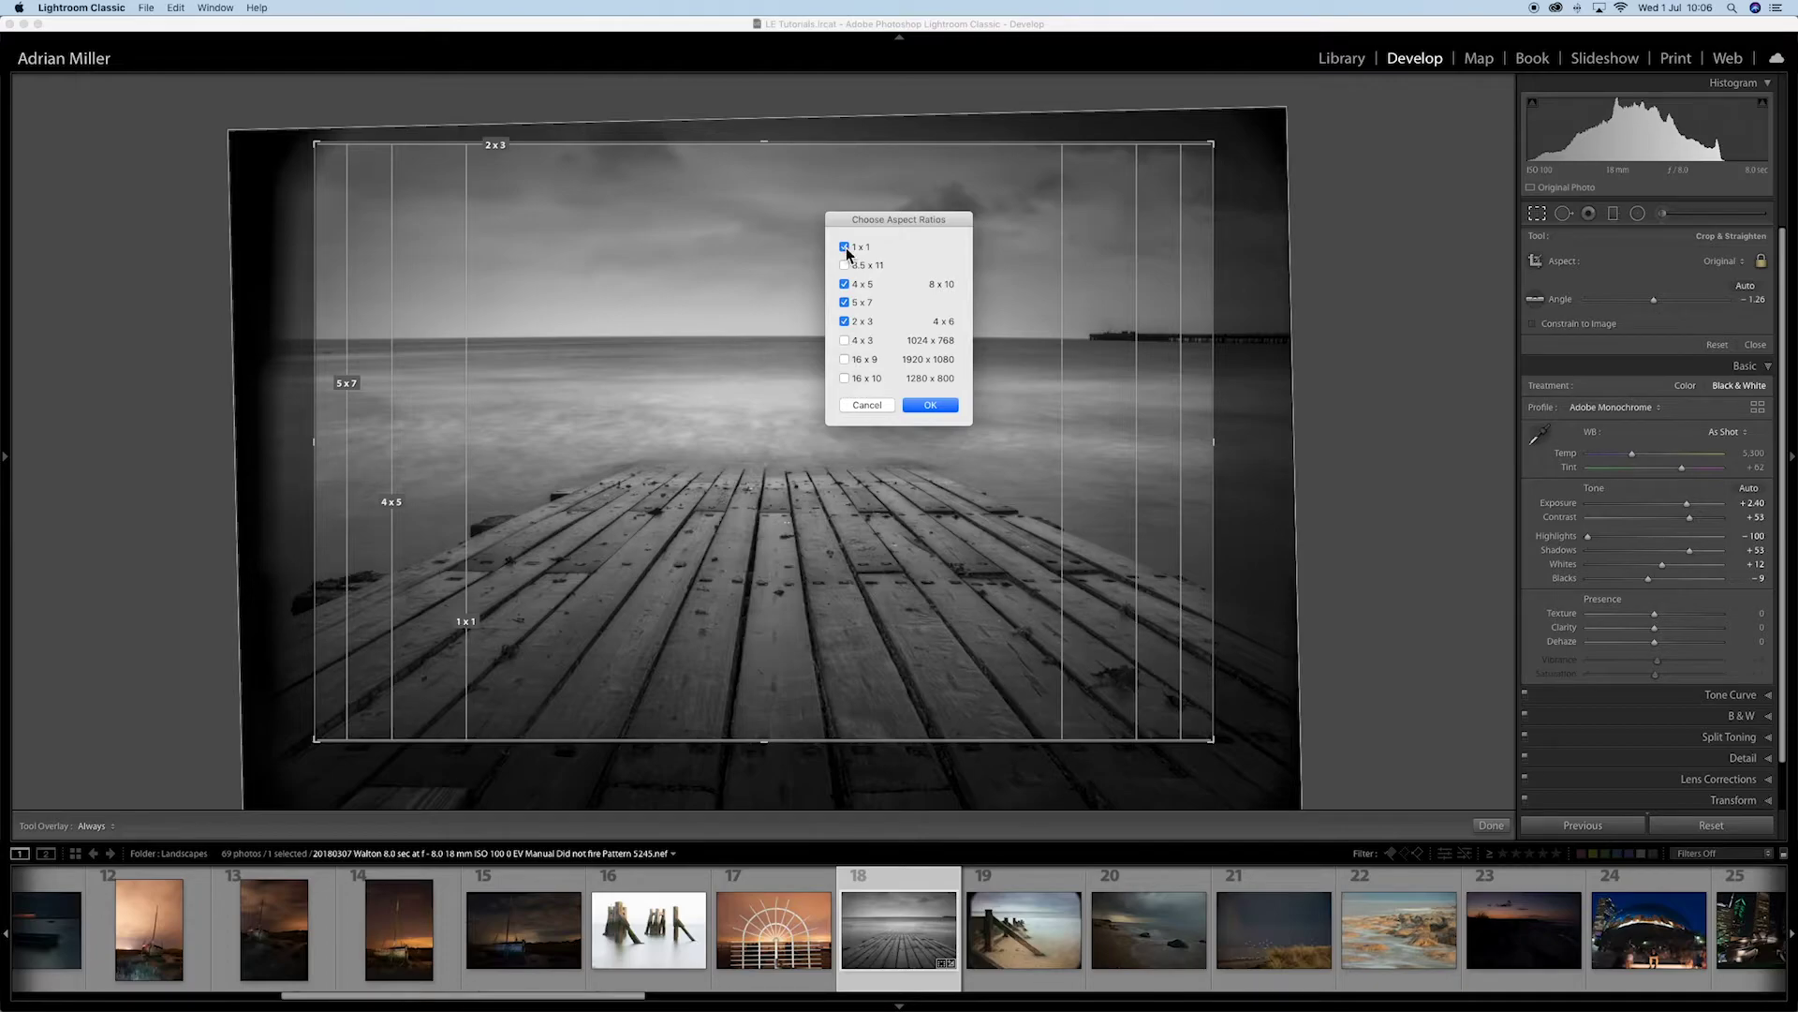
{"action": "left_click", "coordinate": [923, 407]}
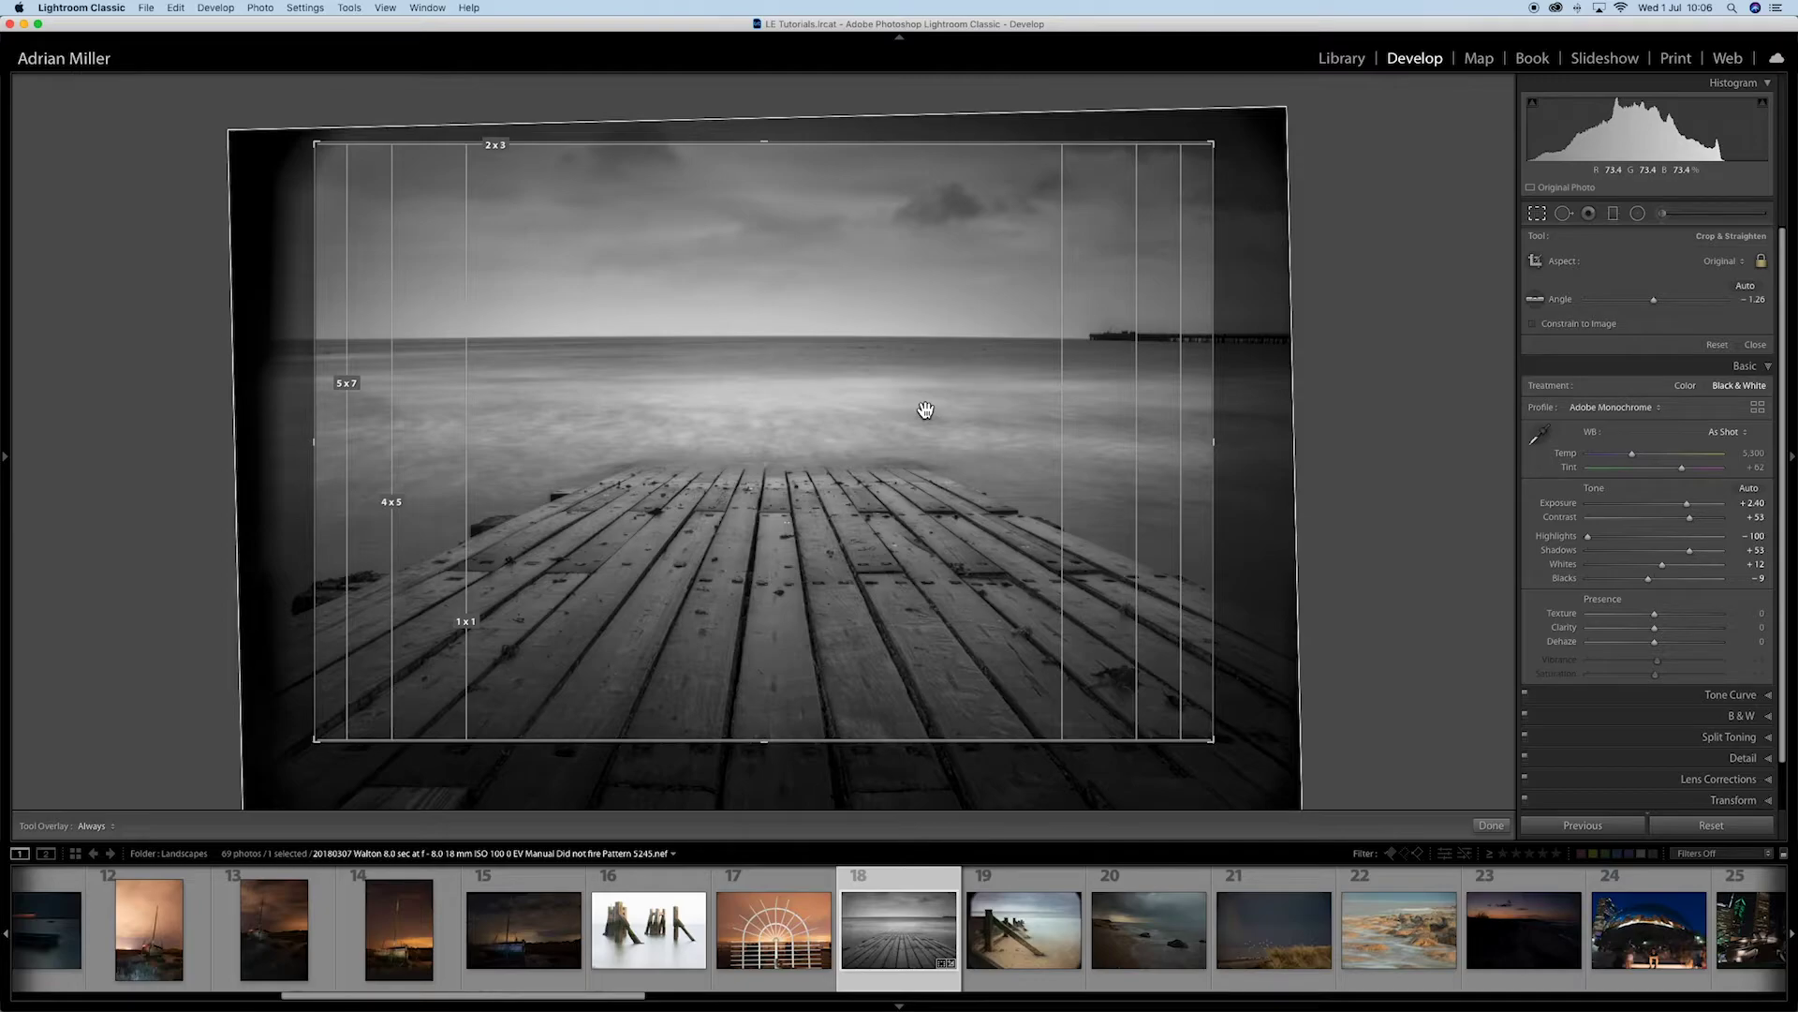
{"action": "key", "text": "o"}
{"action": "key", "text": "o"}
{"action": "key", "text": "o"}
{"action": "key", "text": "o"}
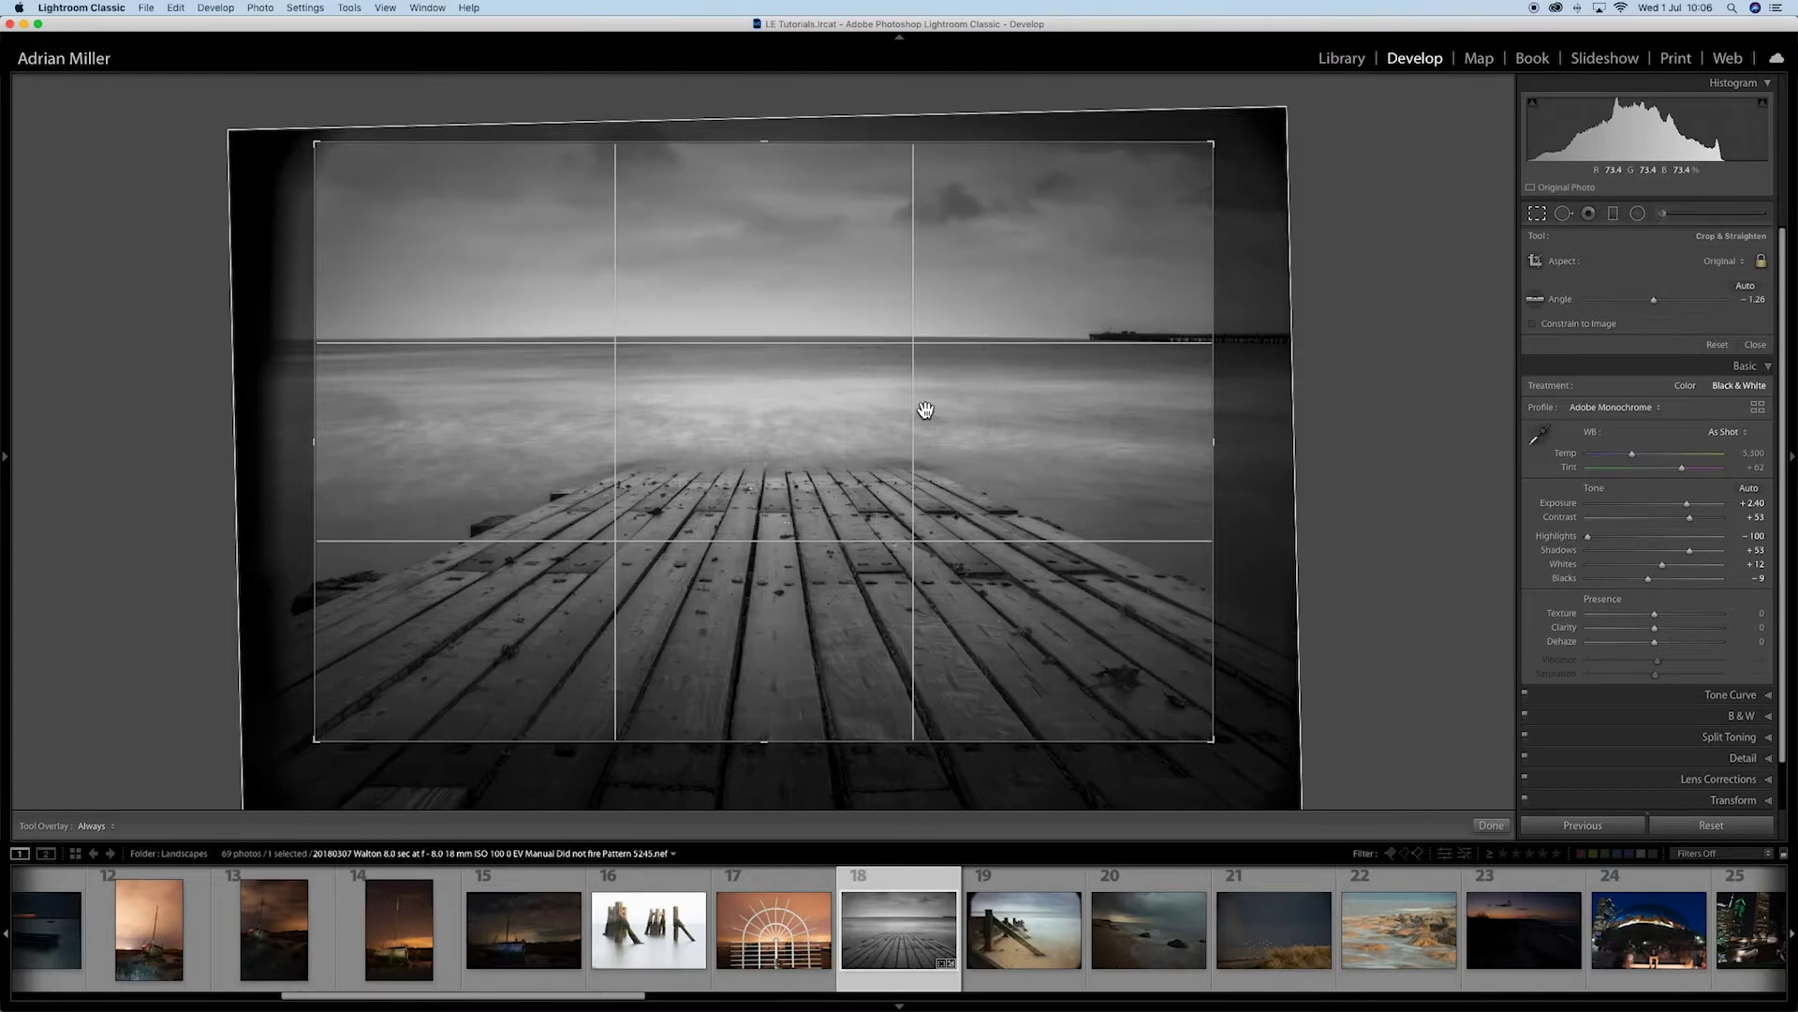
Step: Return the crop guide to Aspect Ratios and commit the levelled pier crop with Enter
{"action": "key", "text": "o"}
{"action": "key", "text": "o"}
{"action": "key", "text": "o"}
{"action": "key", "text": "o"}
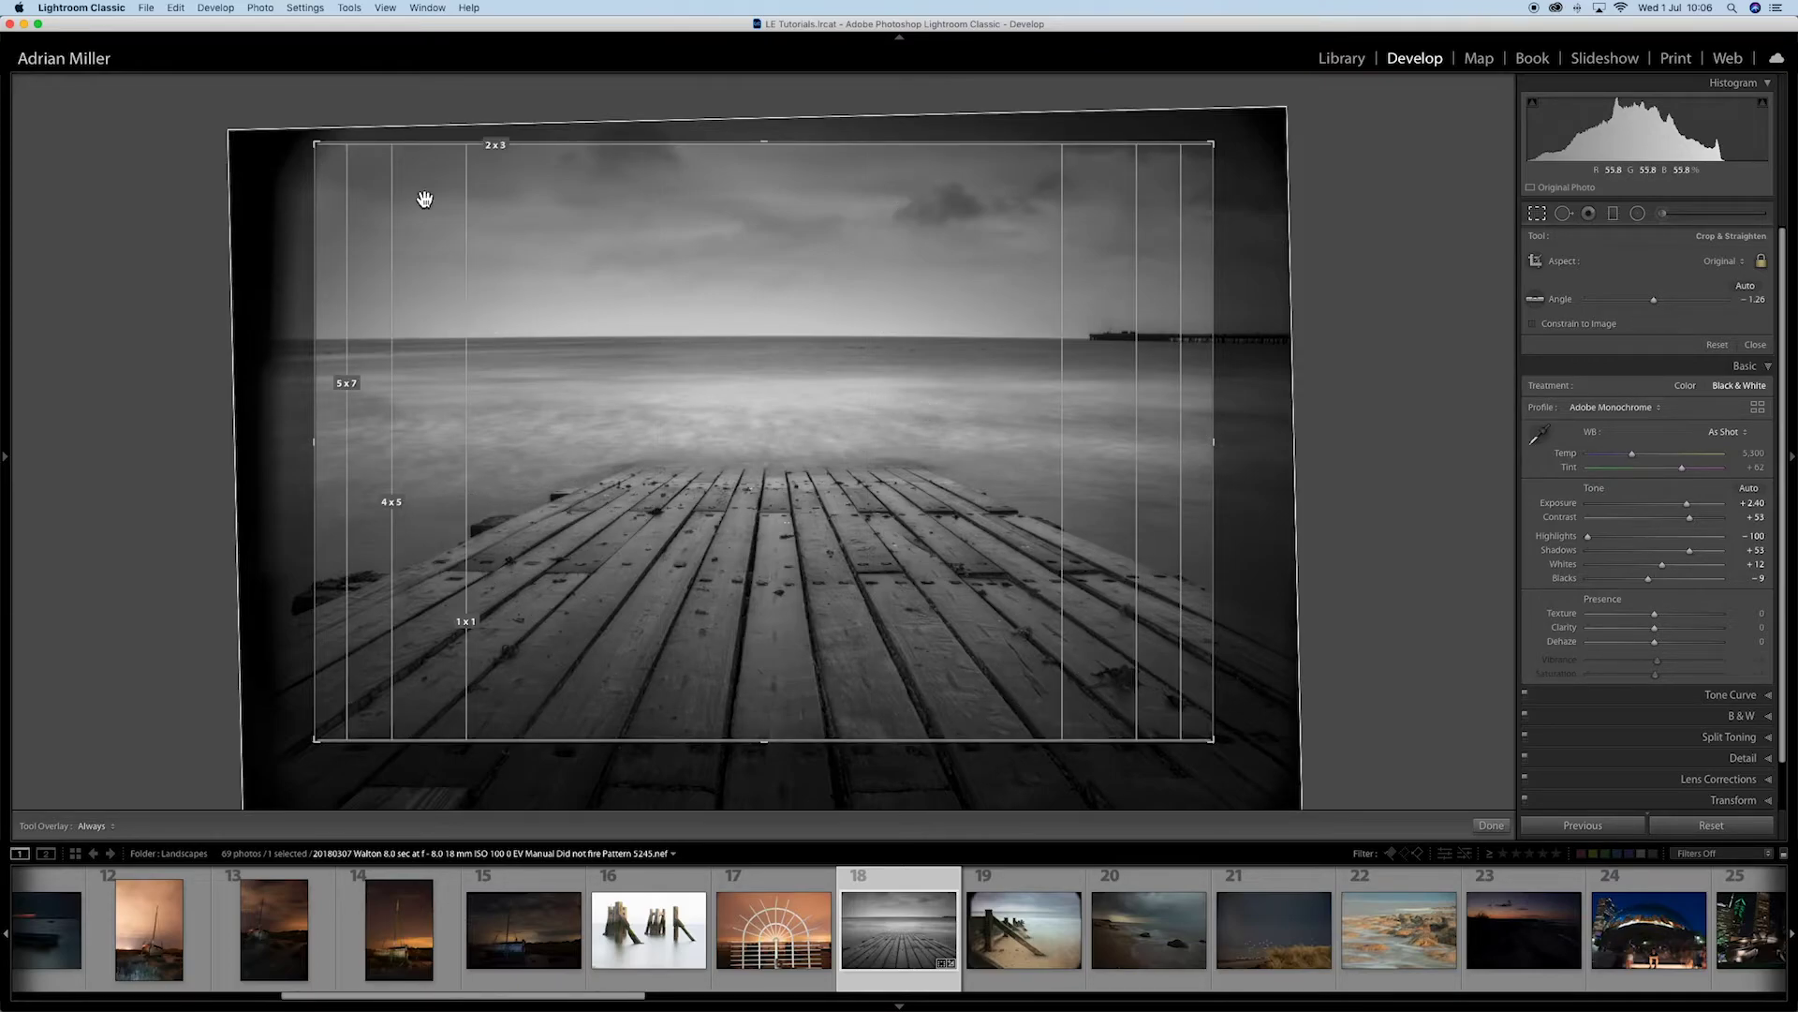
{"action": "left_click", "coordinate": [349, 7]}
{"action": "mouse_move", "coordinate": [370, 190]}
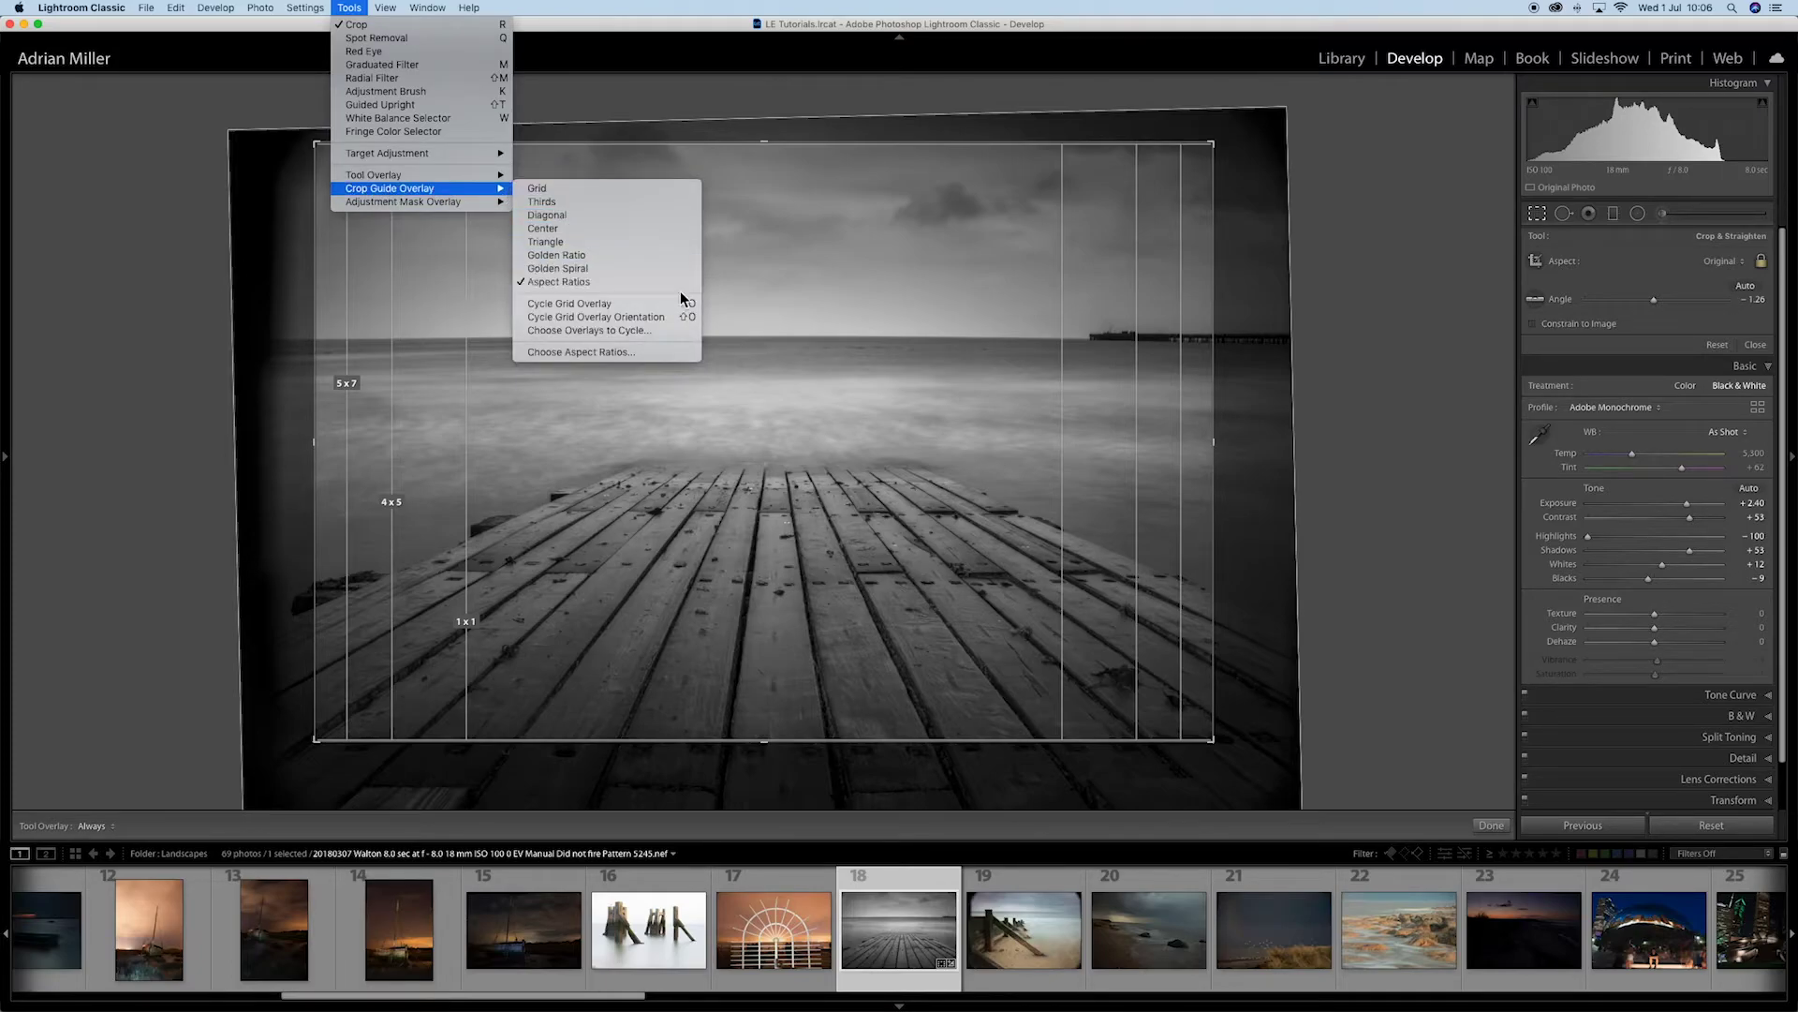
{"action": "left_click", "coordinate": [1252, 297]}
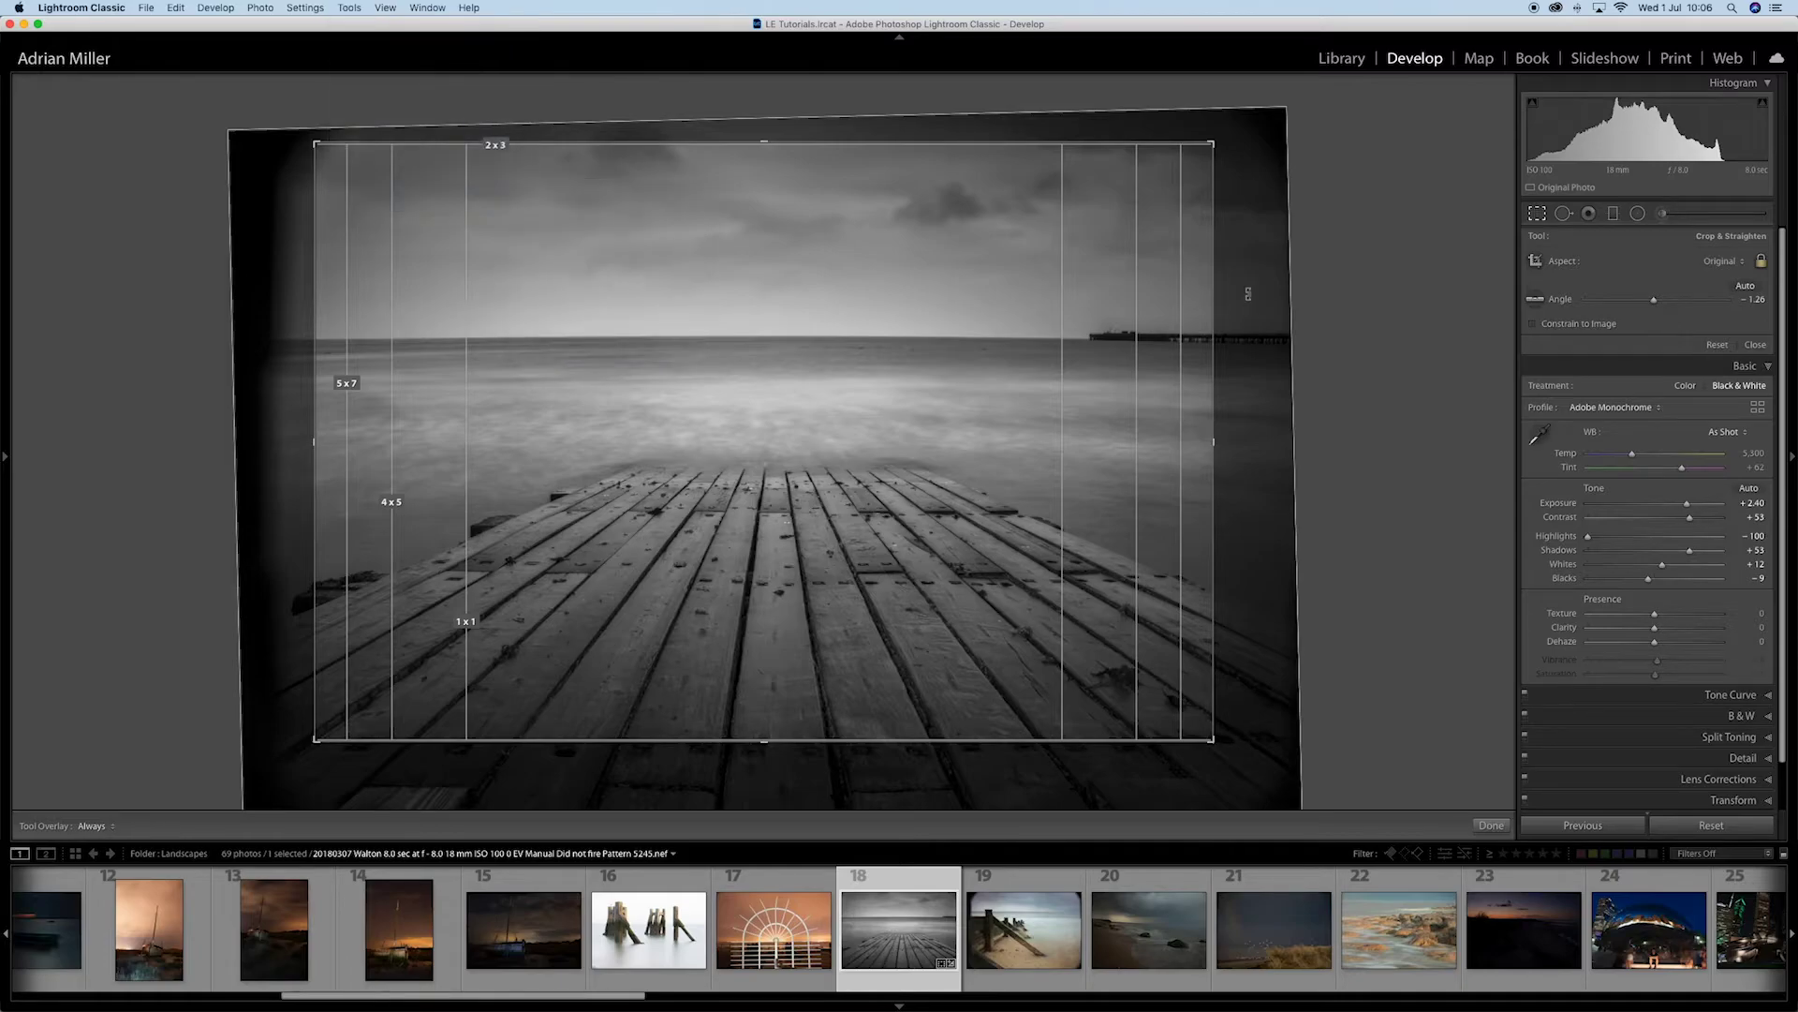
{"action": "key", "text": "Return"}
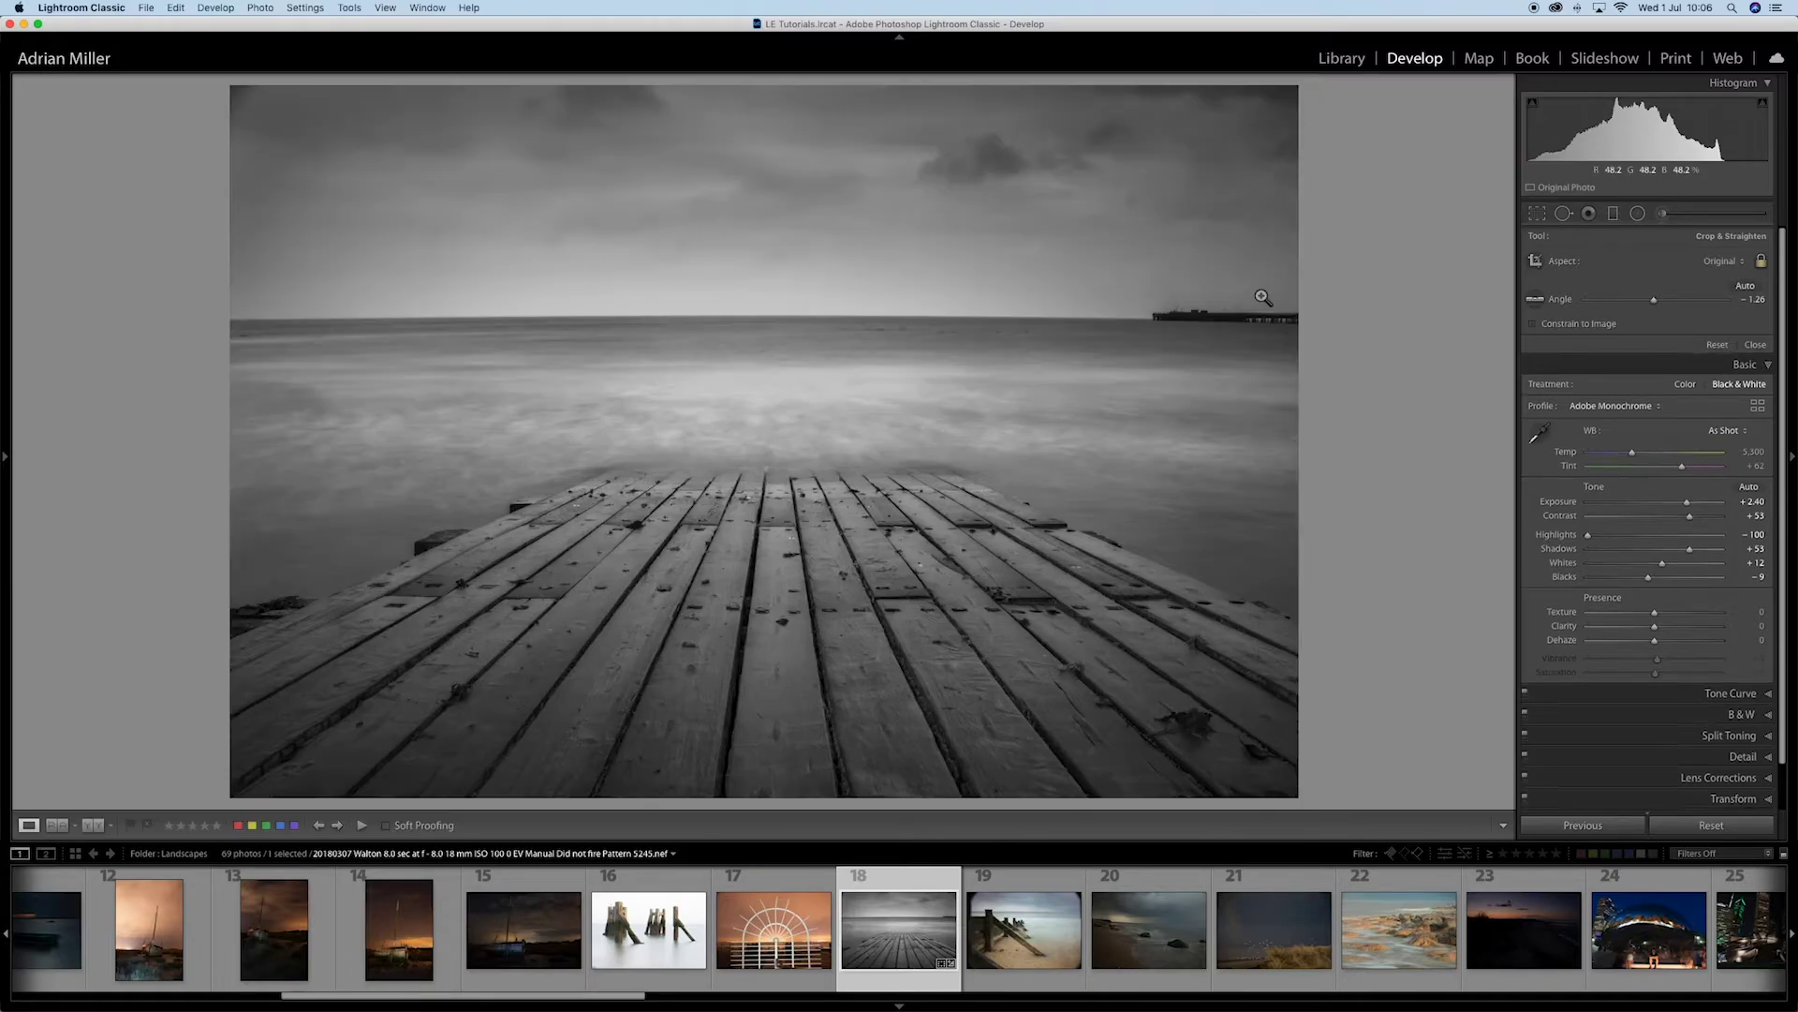
Step: Set the crop guide overlay to Thirds, then return to the B&W pier photo for cropping
{"action": "left_click", "coordinate": [986, 940]}
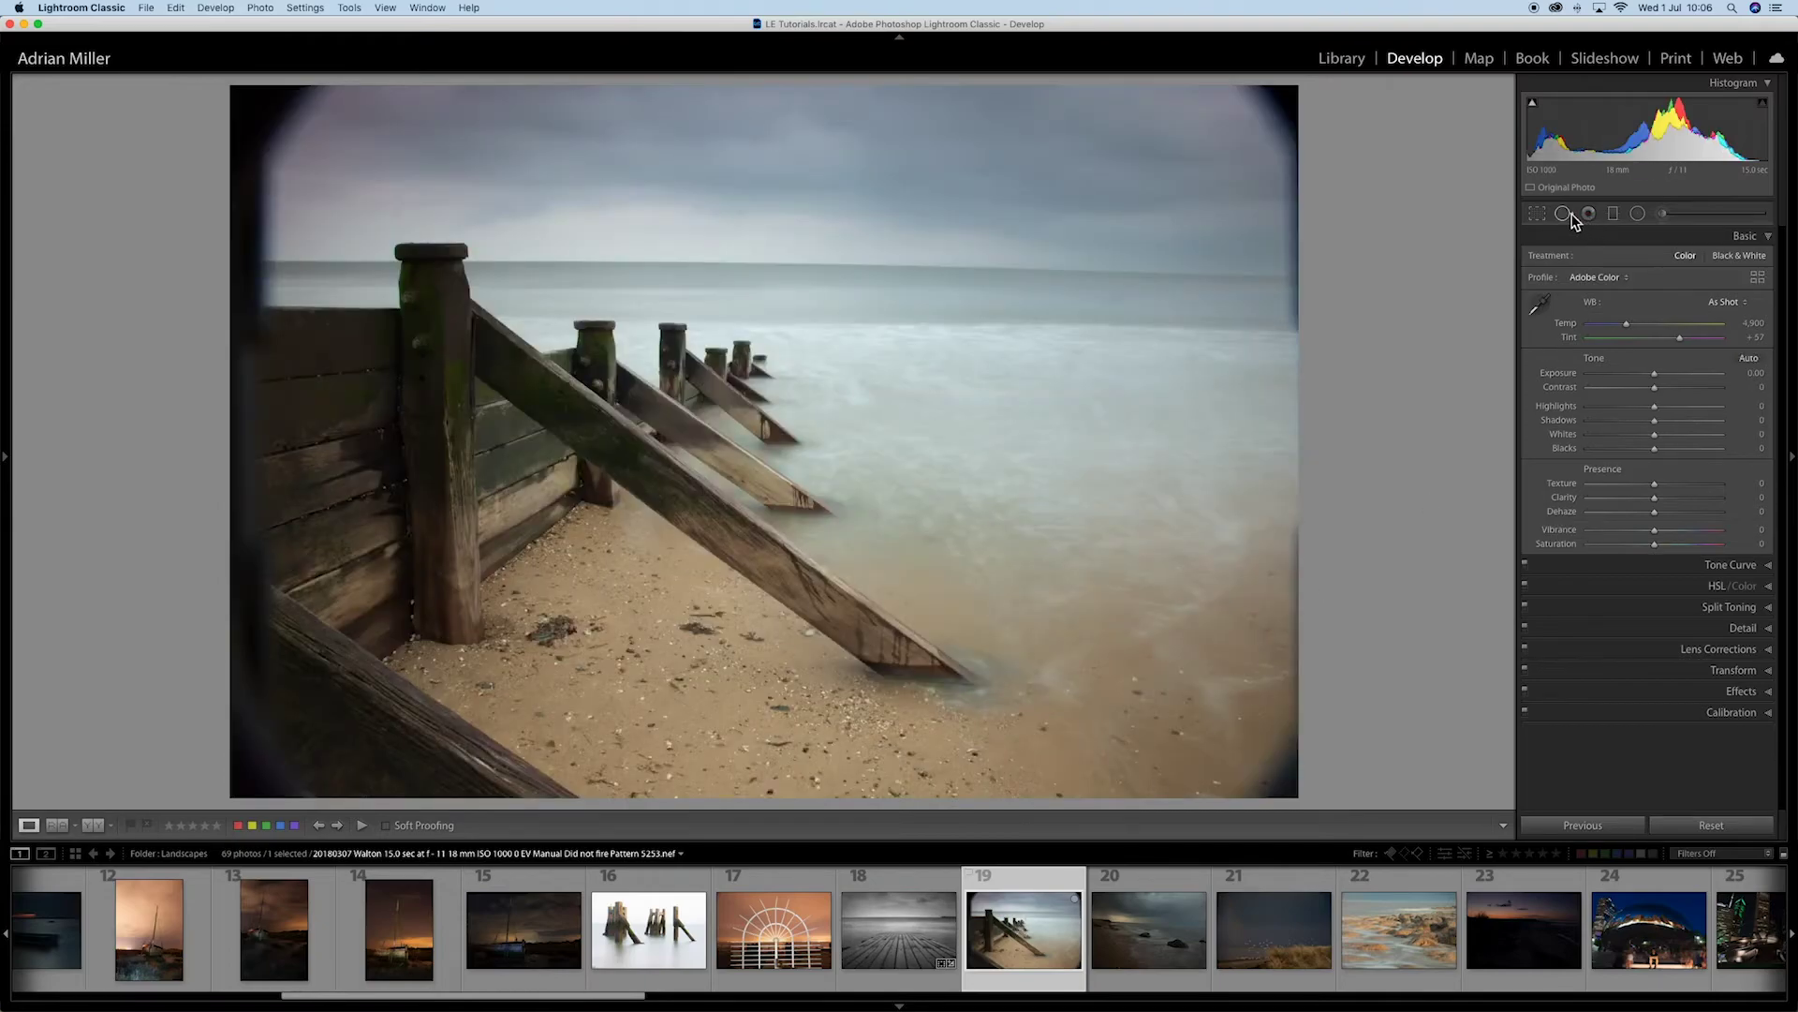
{"action": "left_click", "coordinate": [1537, 214]}
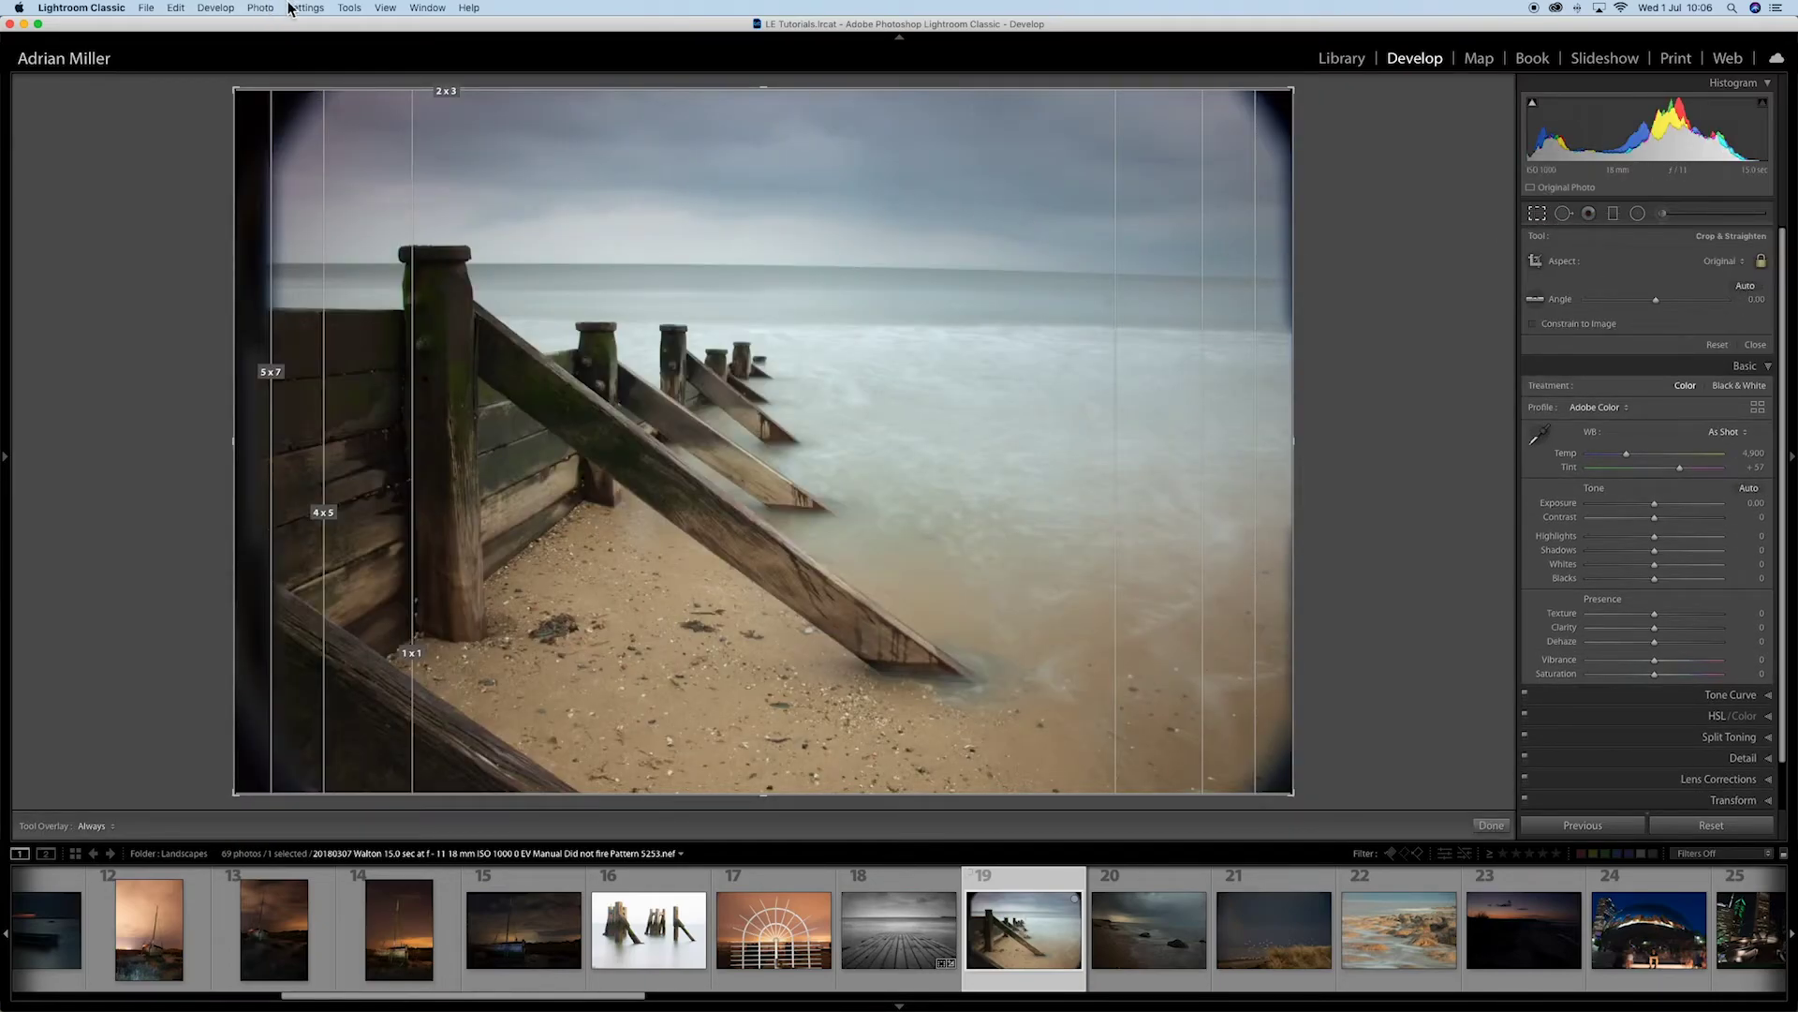
{"action": "left_click", "coordinate": [348, 8]}
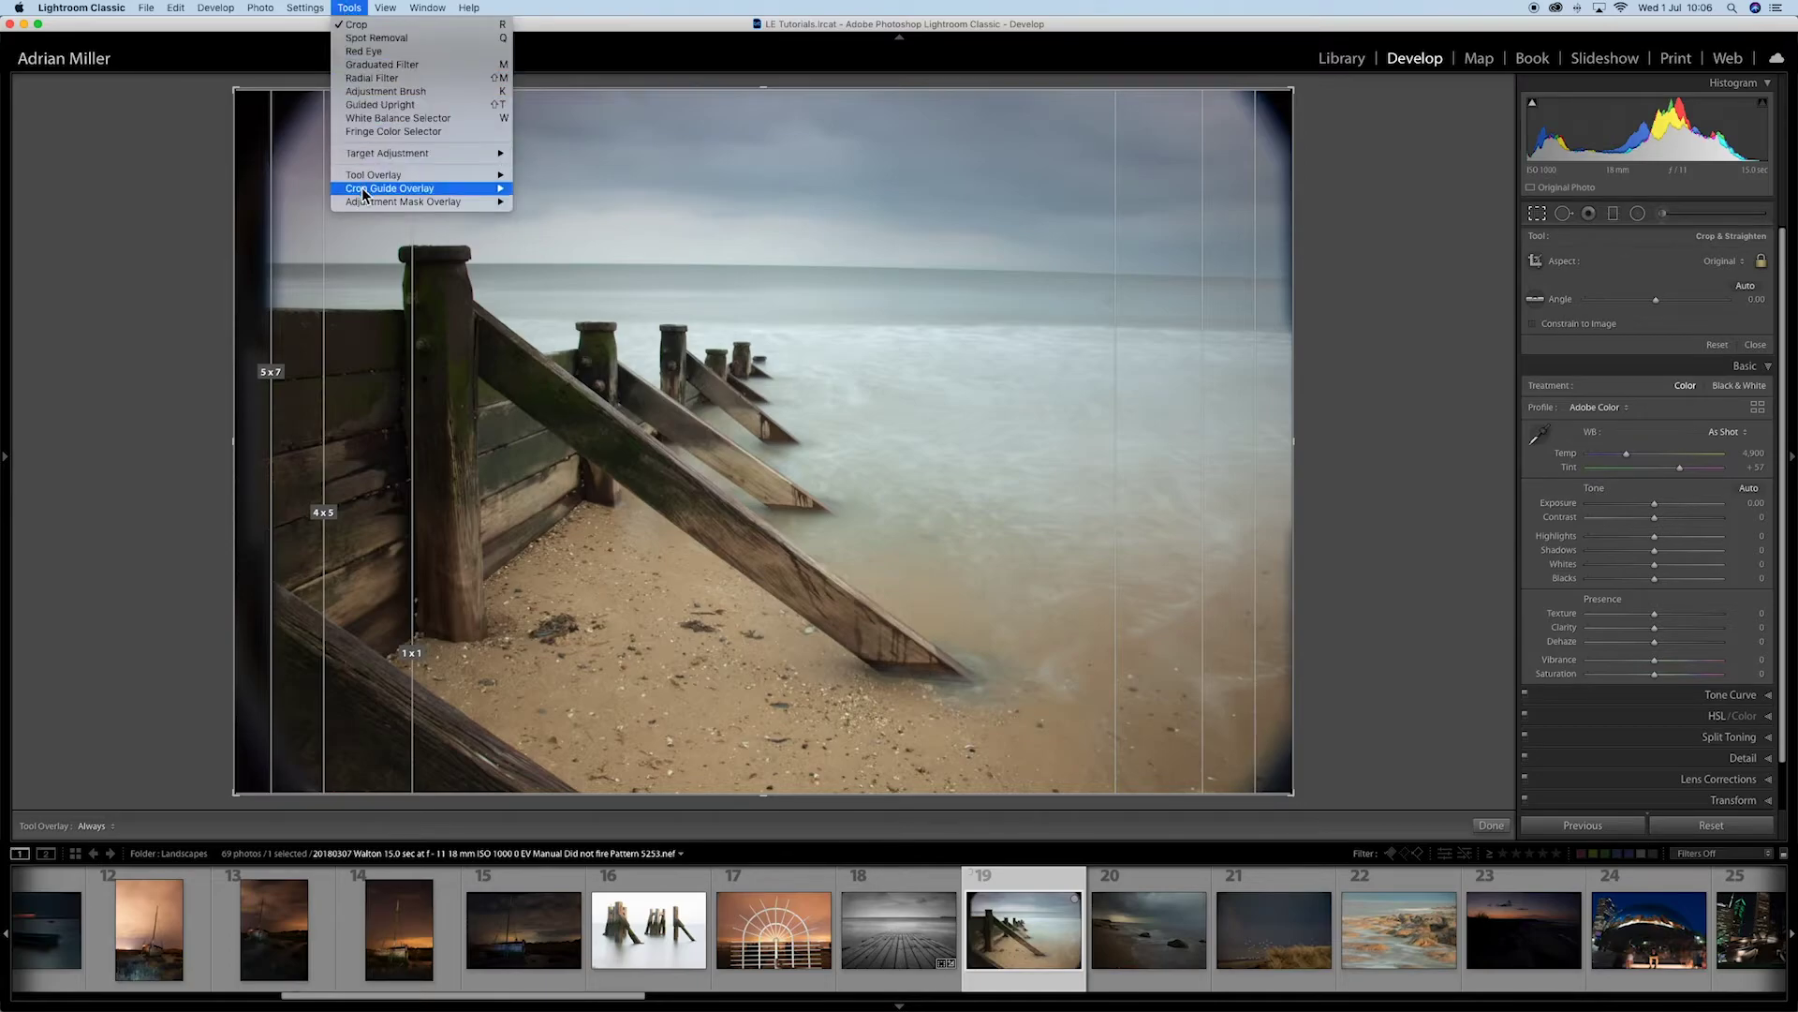
{"action": "left_click", "coordinate": [572, 203]}
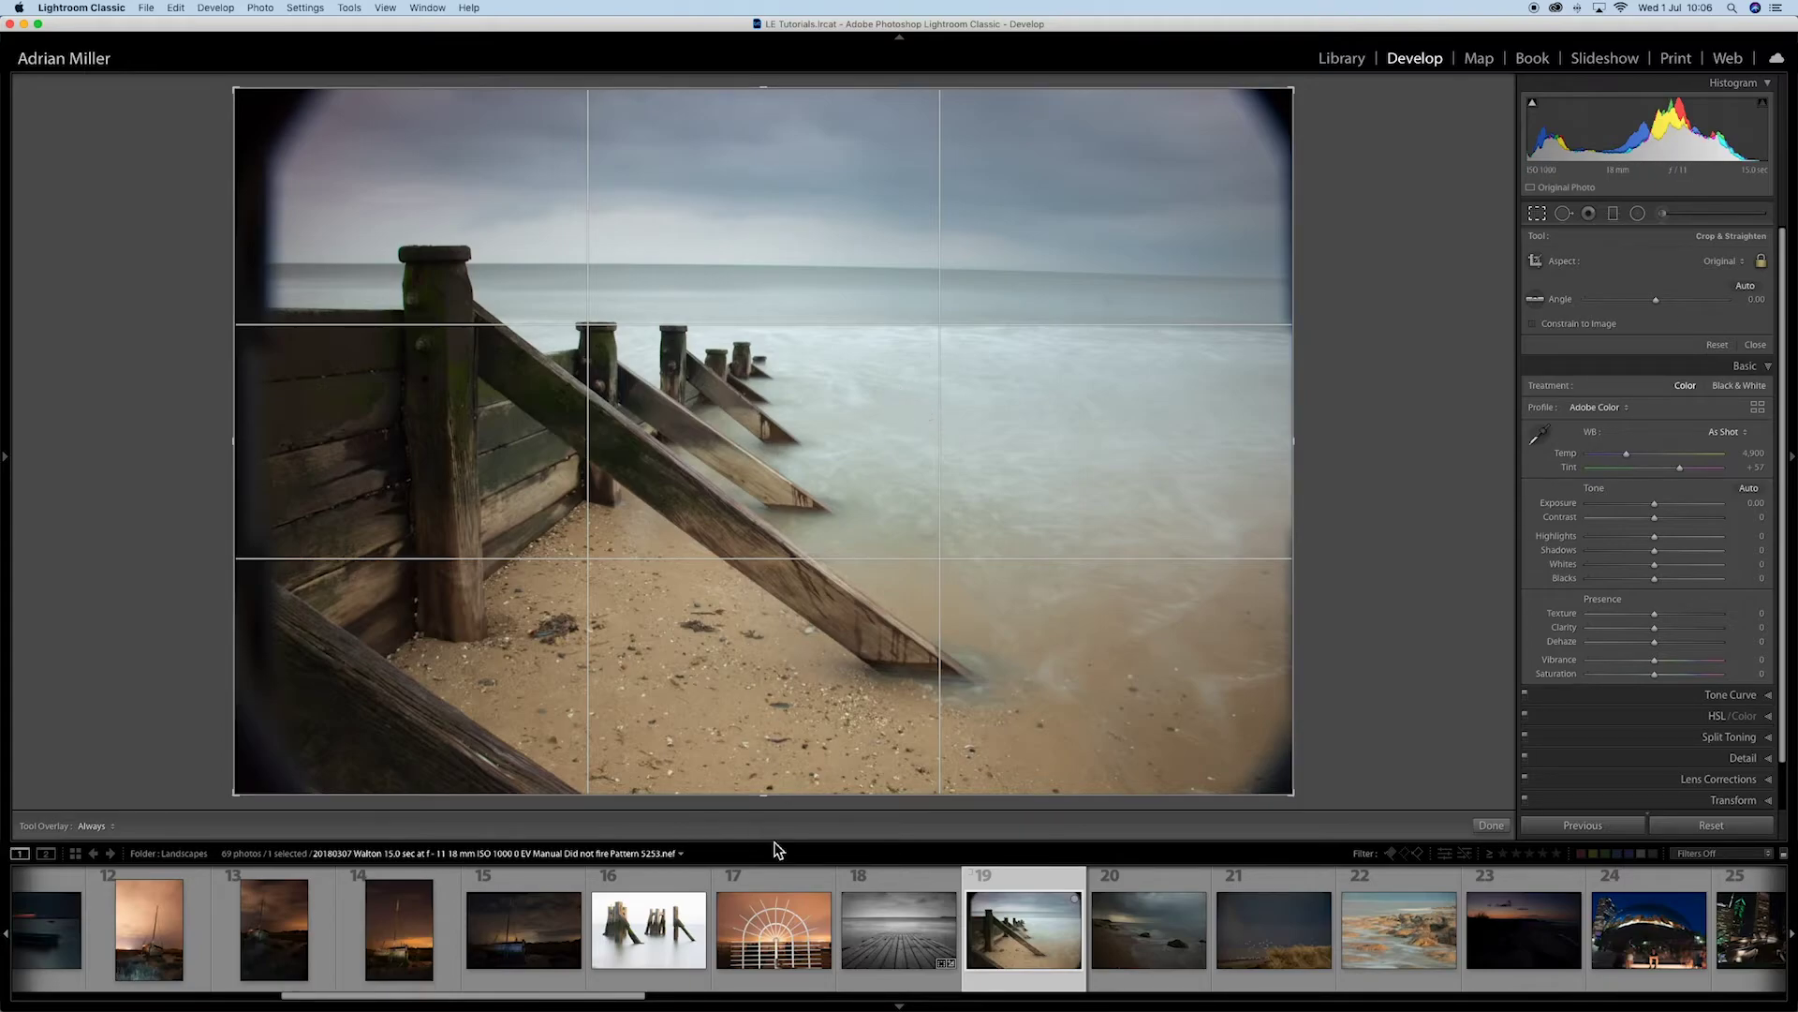
{"action": "left_click", "coordinate": [895, 924]}
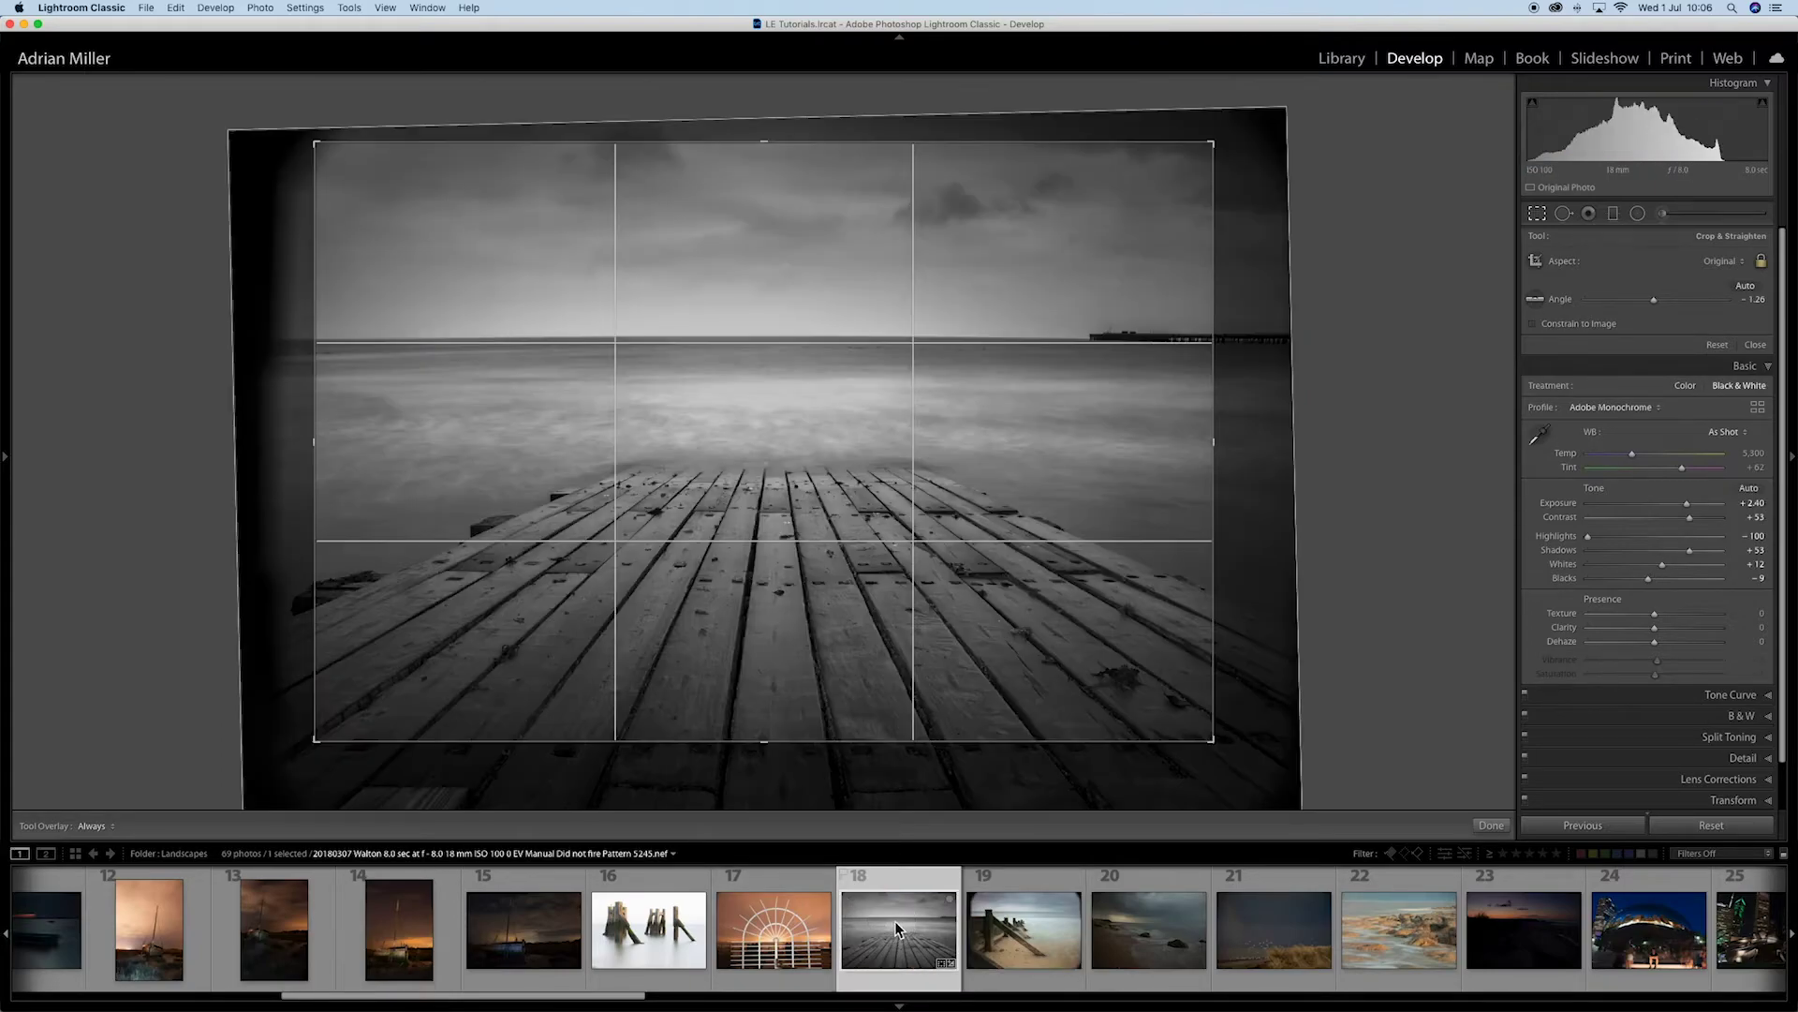
Step: Tighten the crops on the first and second wedding portraits, recentring the couple in the first
{"action": "left_click_drag", "start_coordinate": [630, 998], "coordinate": [1653, 1005]}
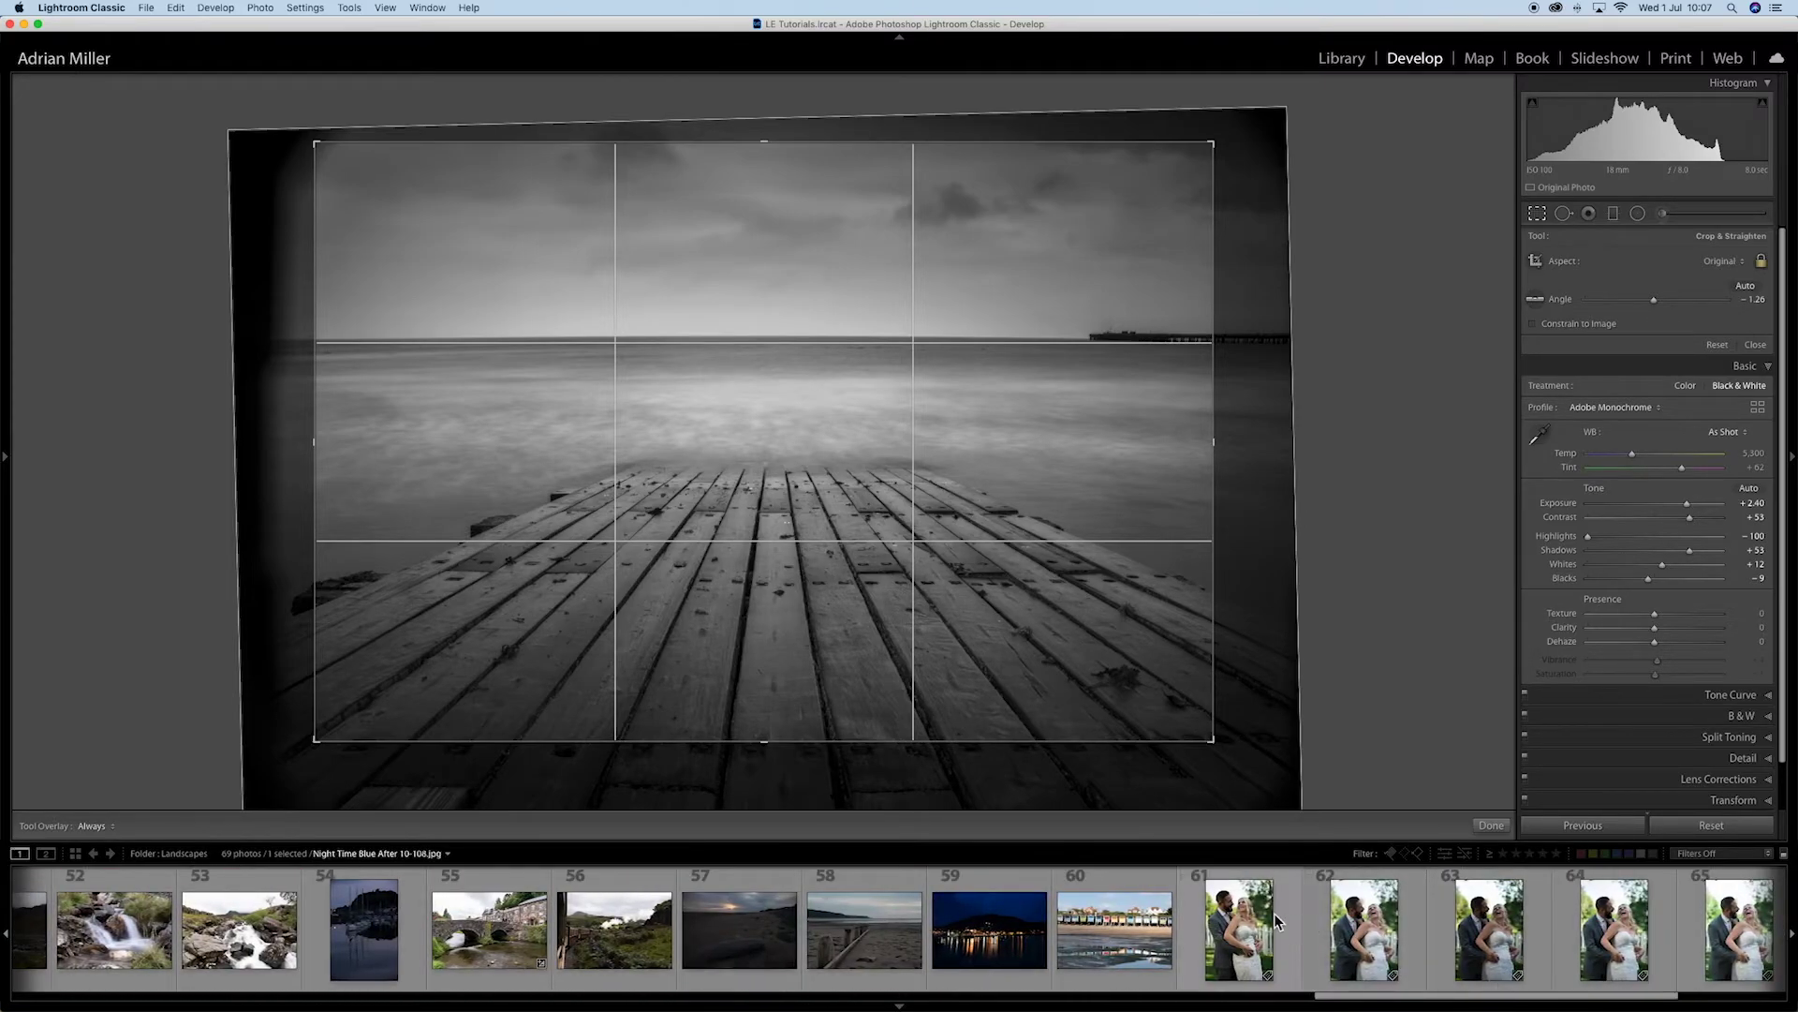
{"action": "left_click", "coordinate": [1239, 928]}
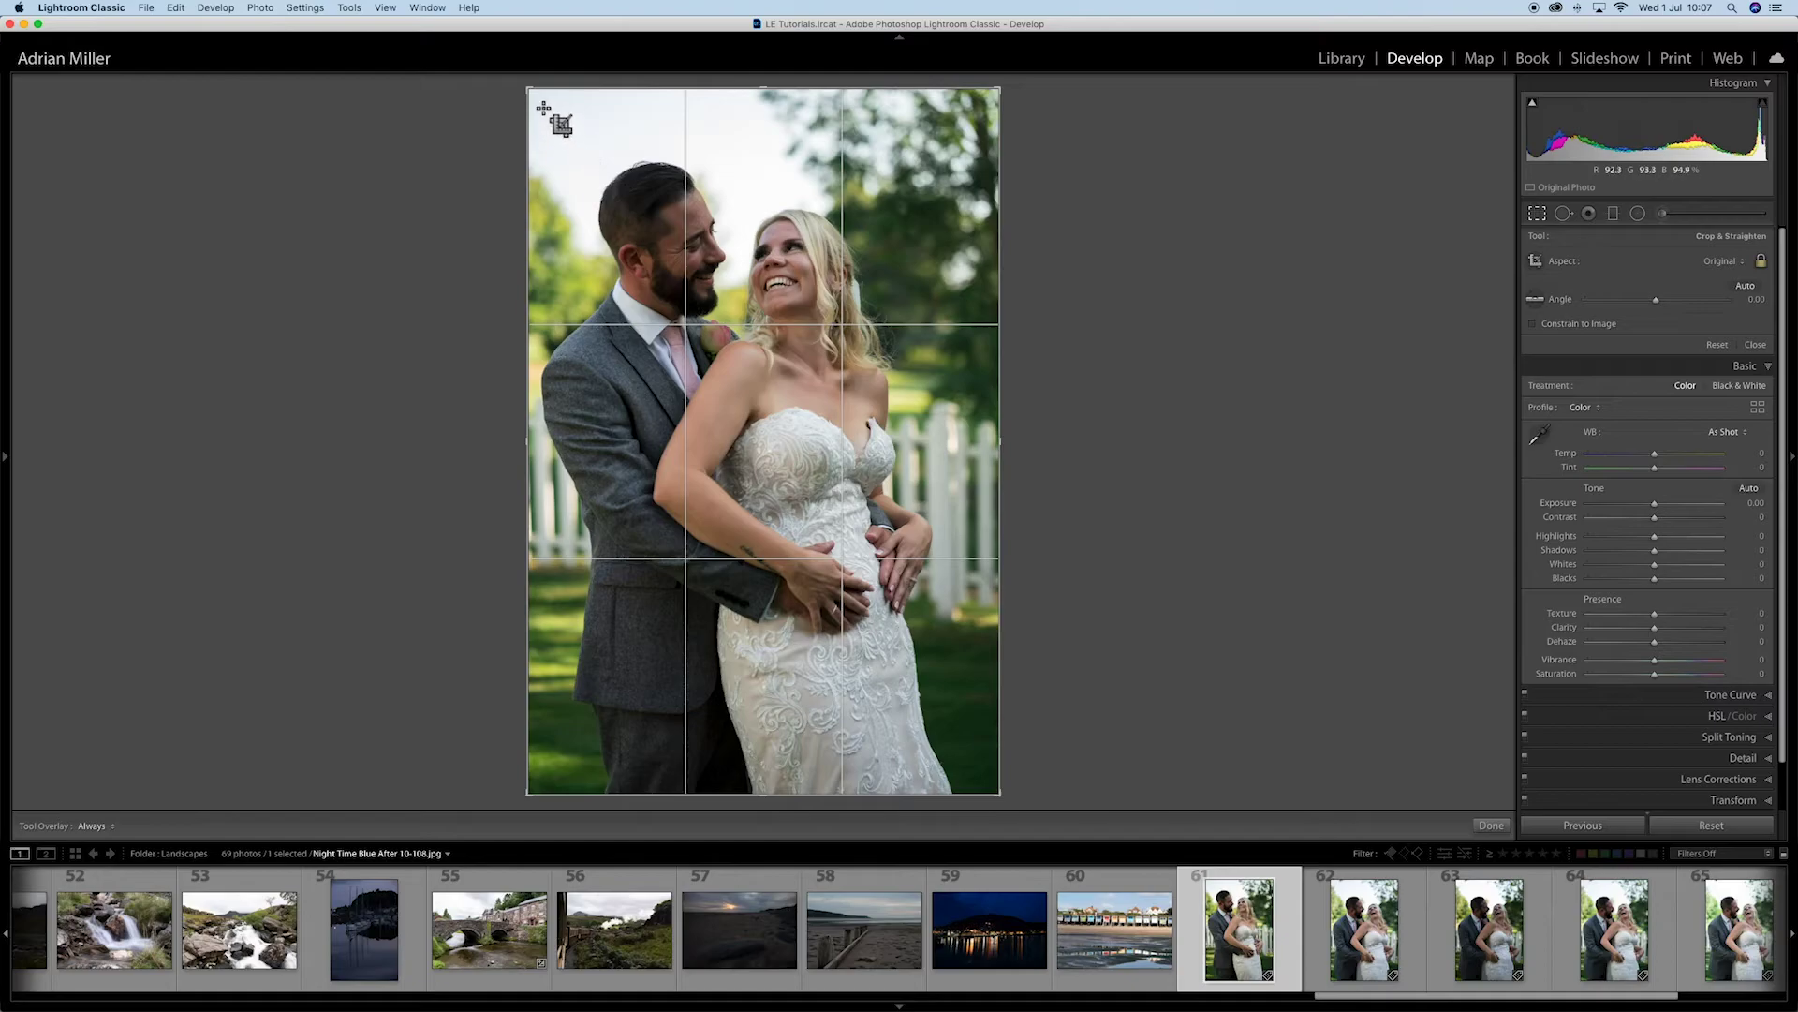
{"action": "left_click_drag", "start_coordinate": [530, 90], "coordinate": [548, 111]}
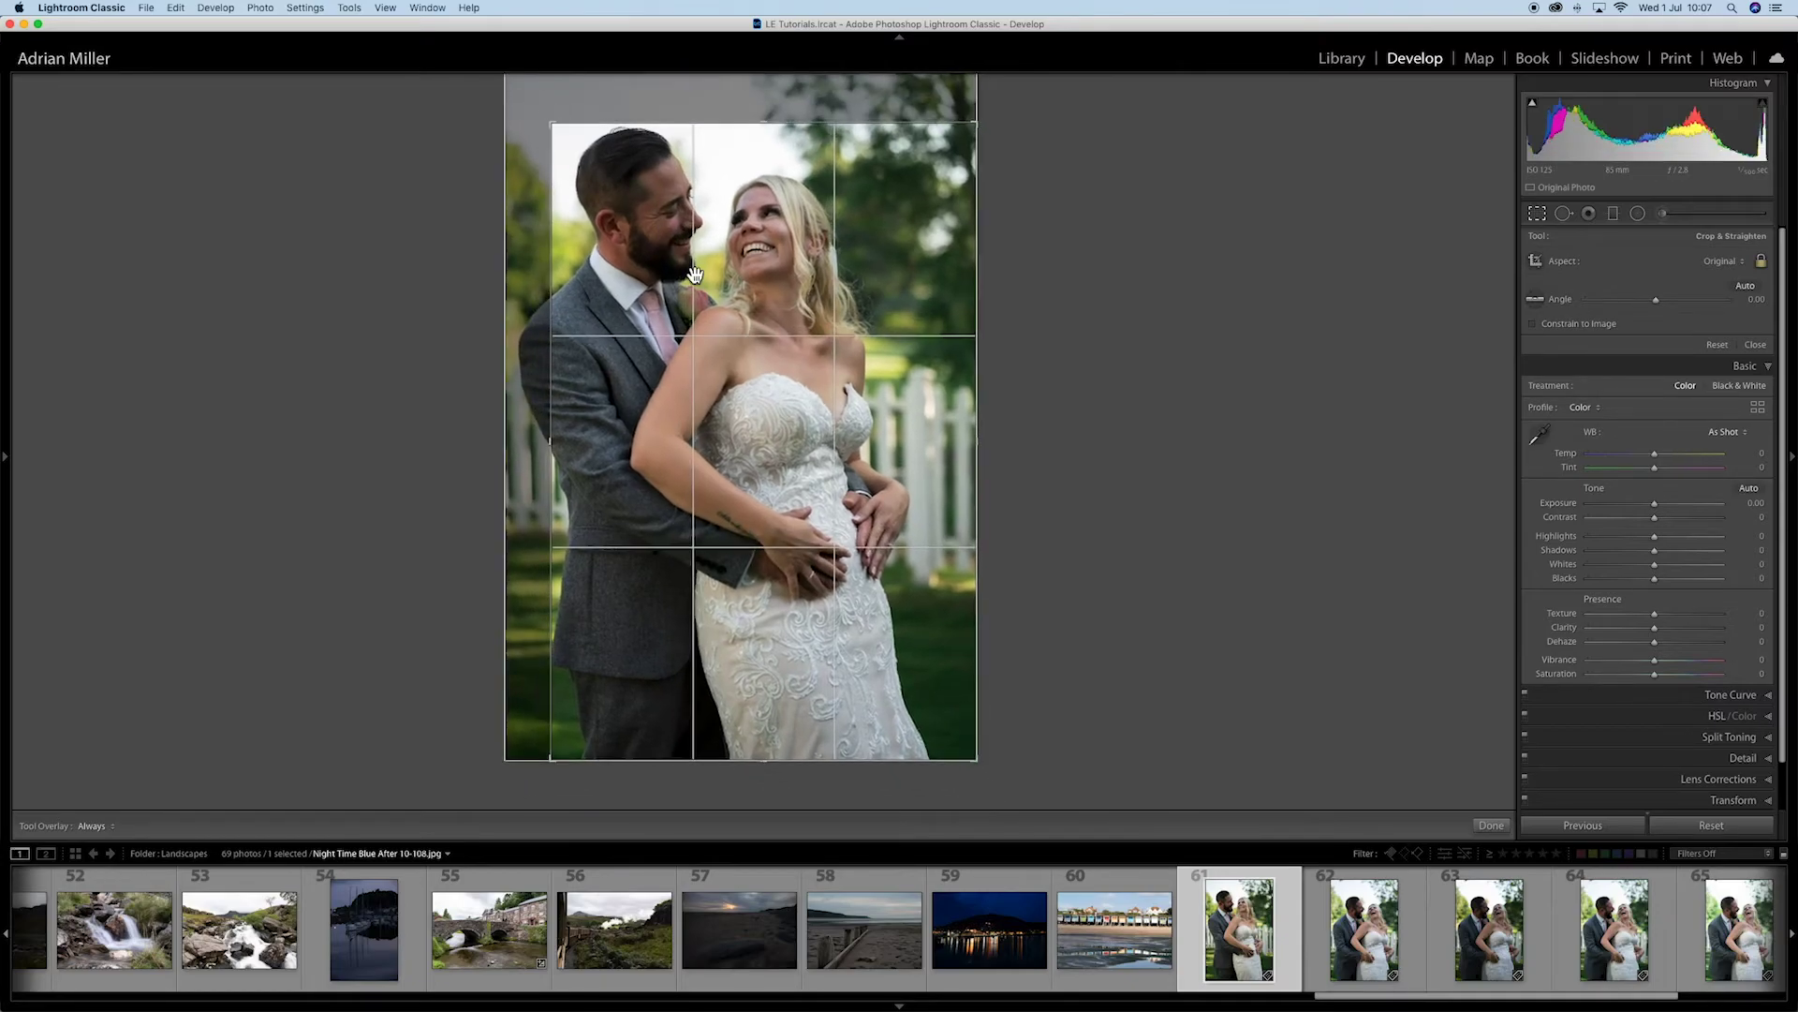
{"action": "left_click_drag", "start_coordinate": [736, 315], "coordinate": [762, 348]}
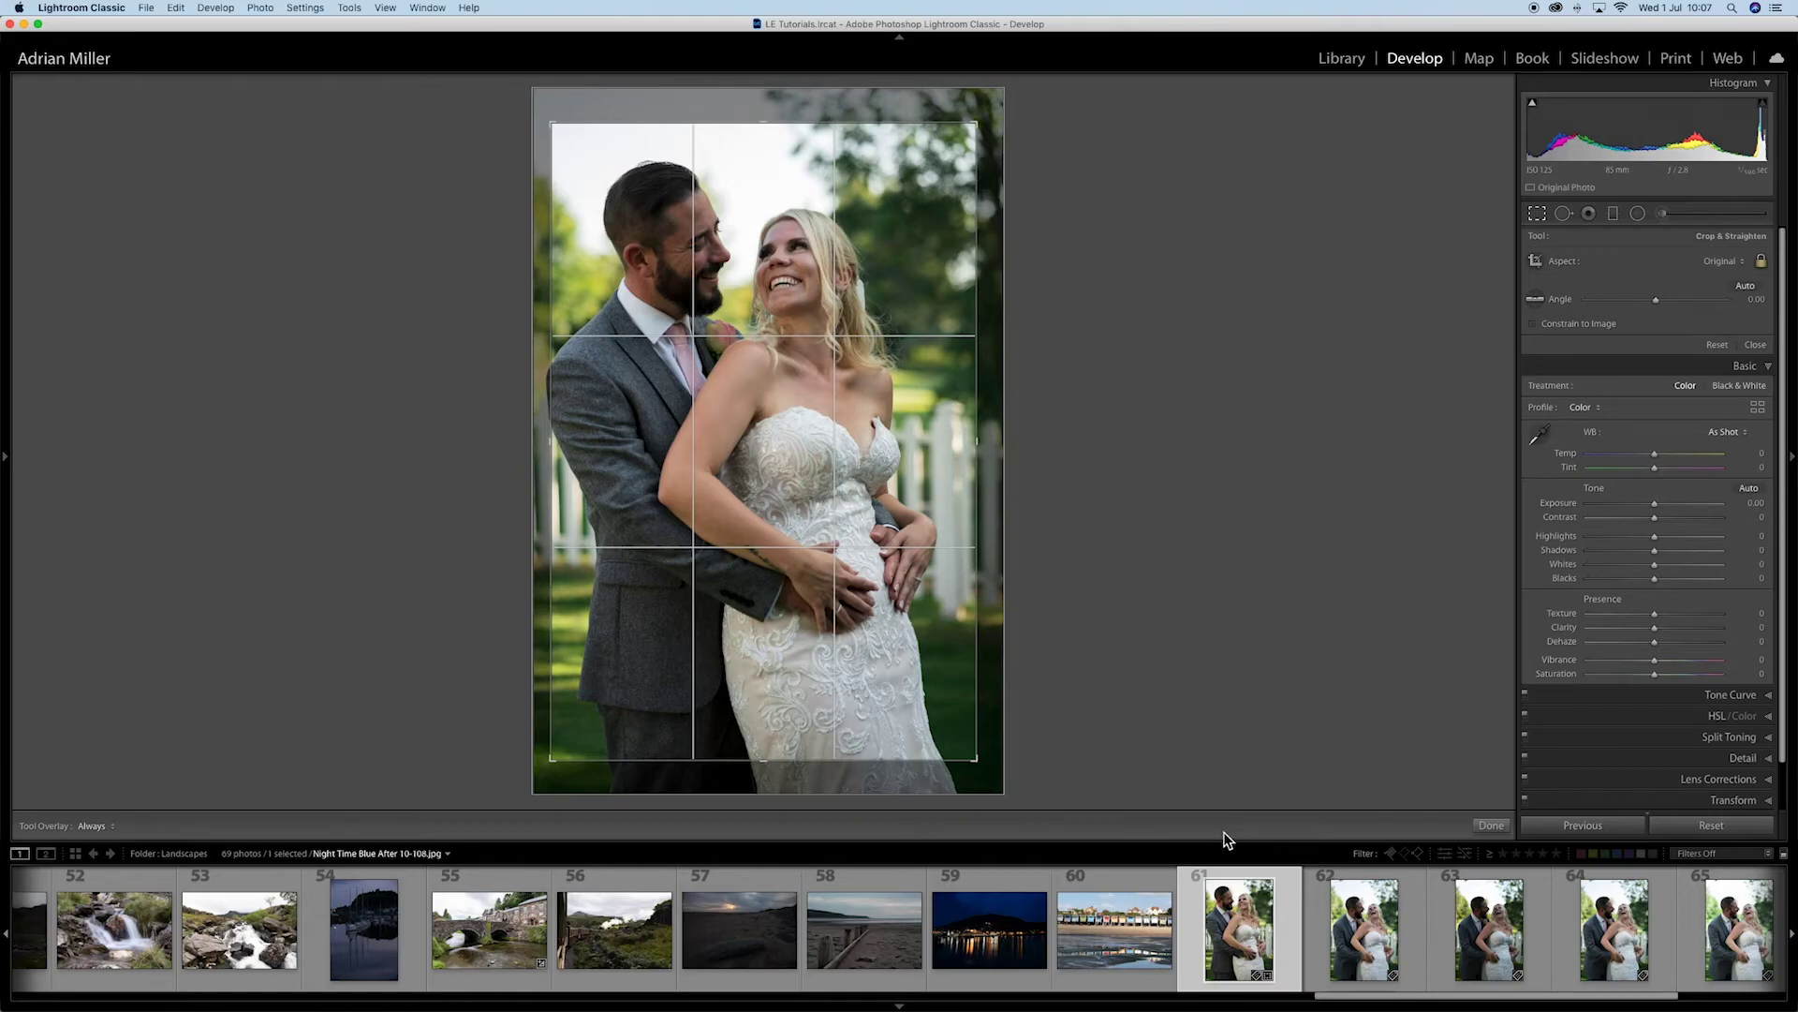
{"action": "left_click", "coordinate": [1381, 936]}
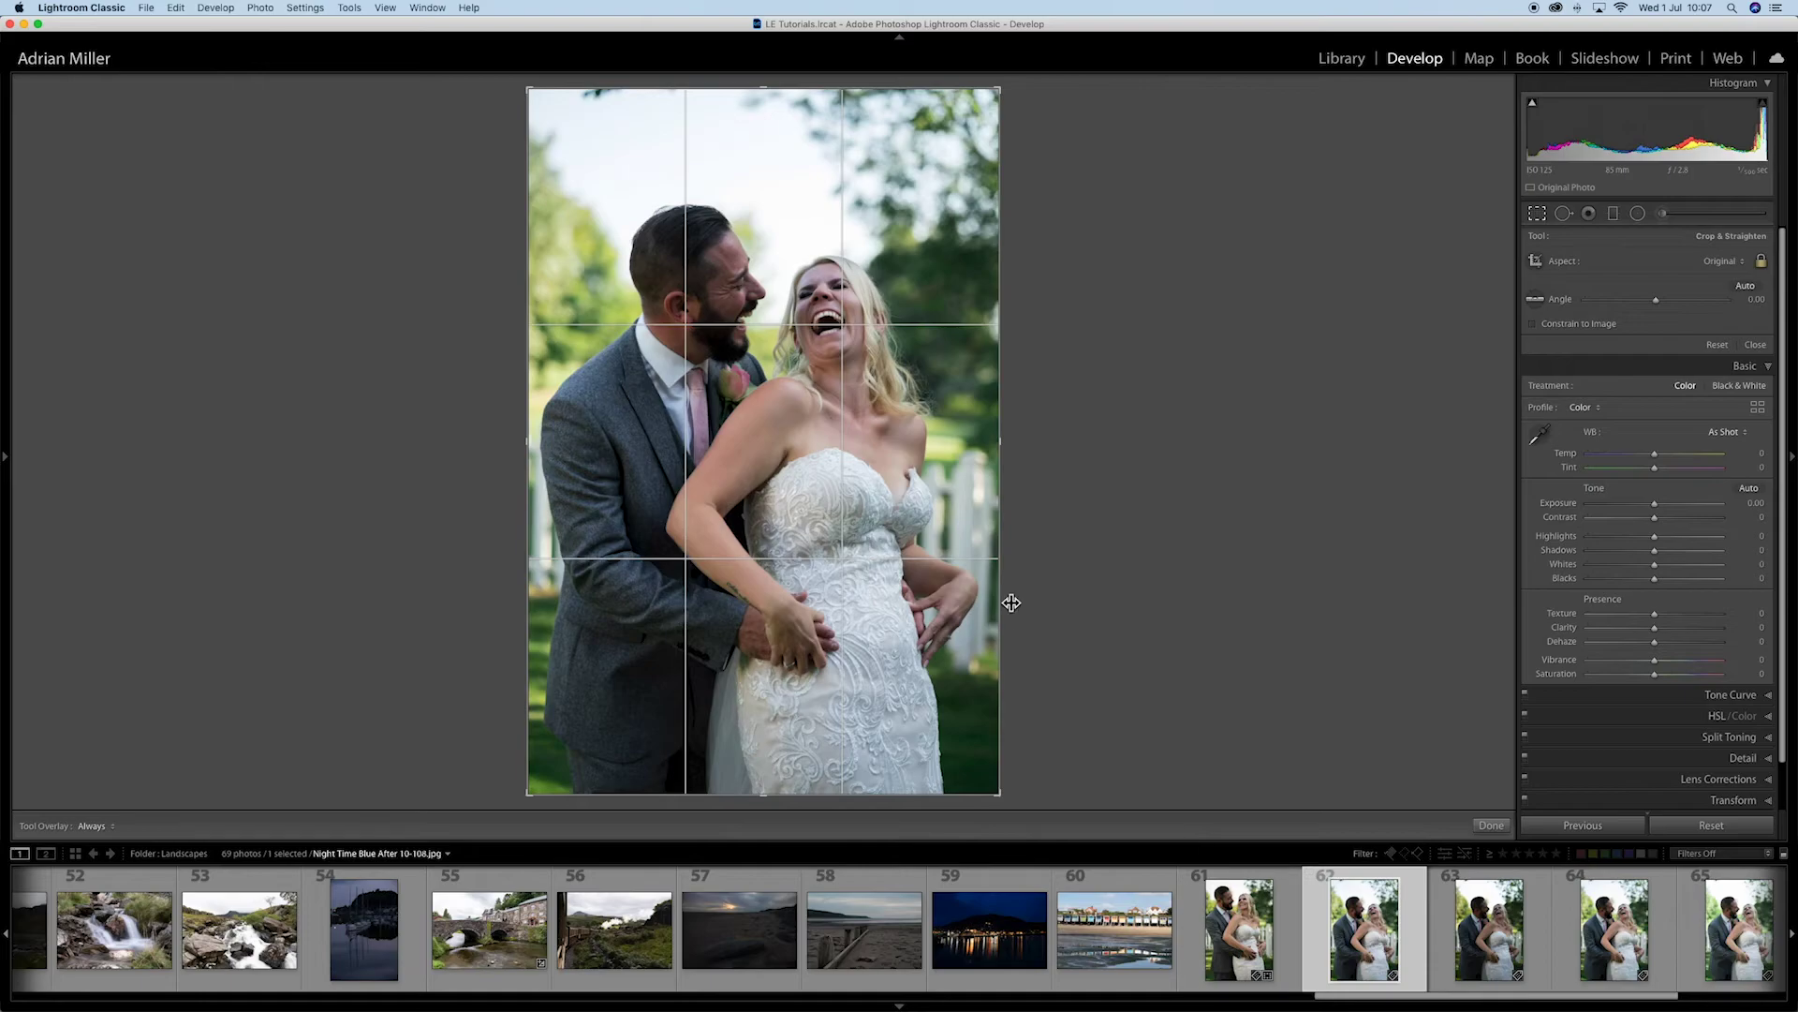
{"action": "left_click_drag", "start_coordinate": [529, 89], "coordinate": [536, 119]}
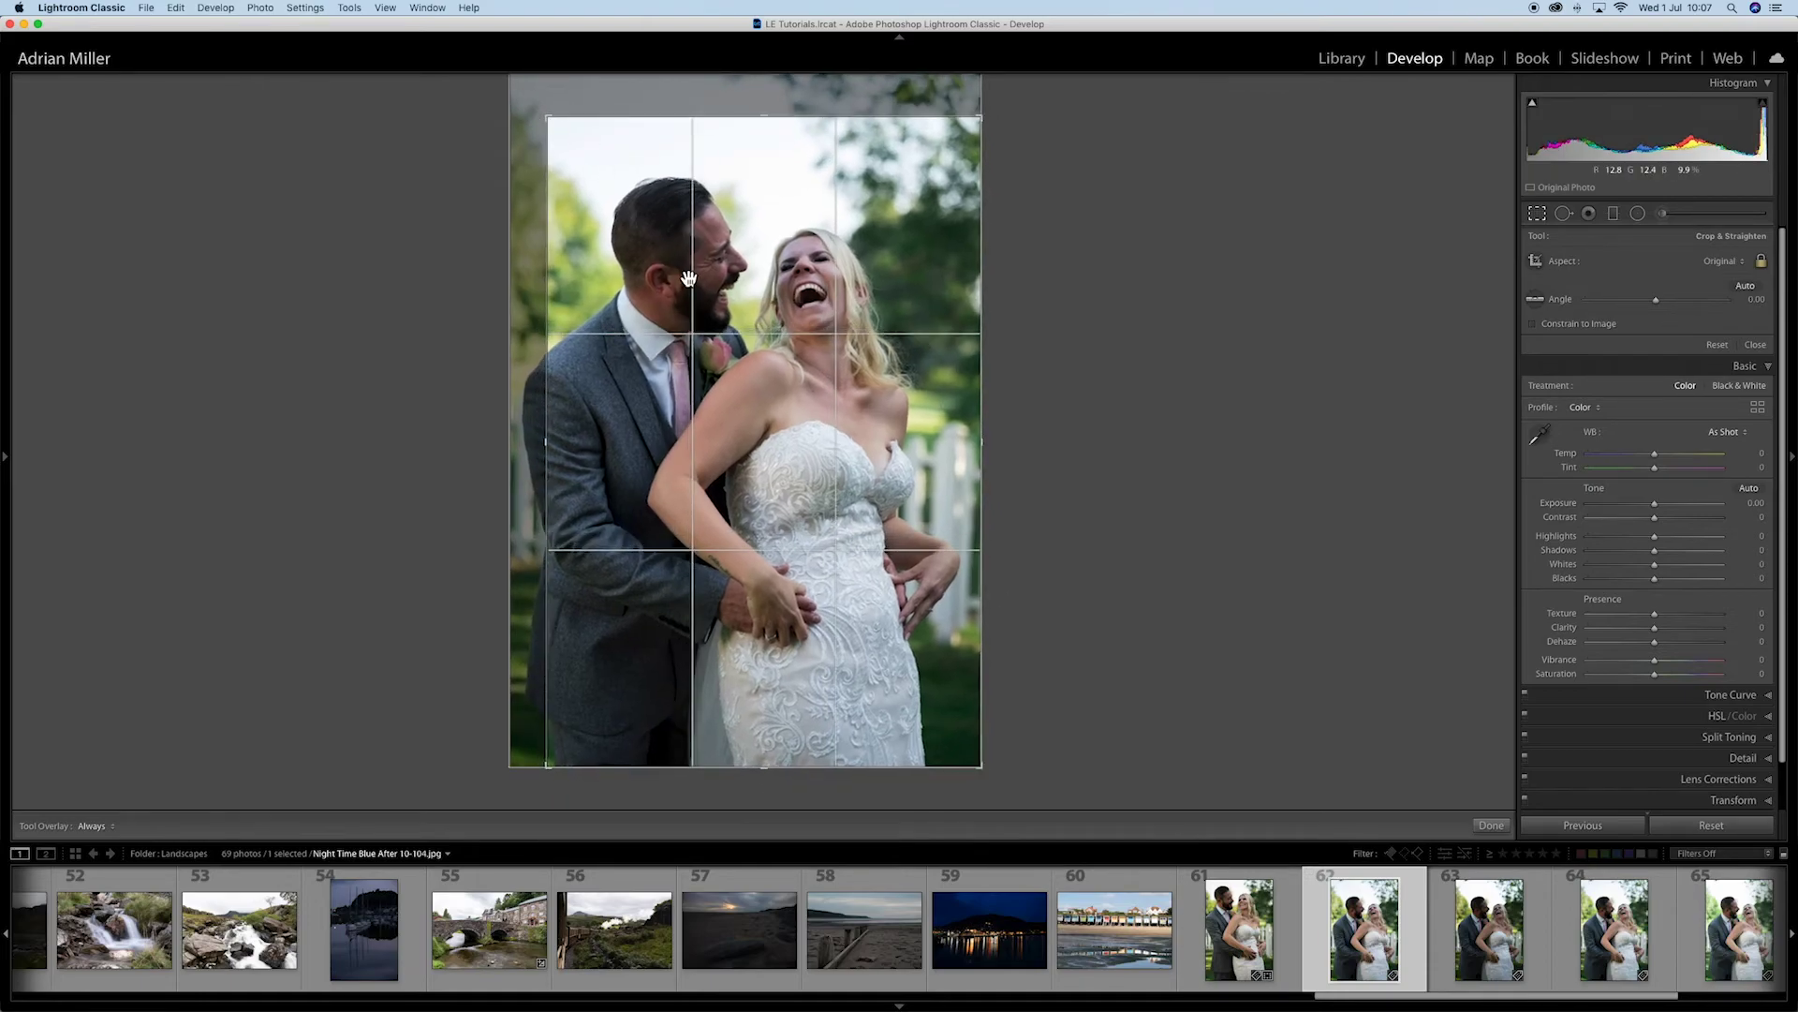
Step: Tighten and reposition the third portrait's crop, then bring up the fourth portrait
{"action": "left_click", "coordinate": [1508, 934]}
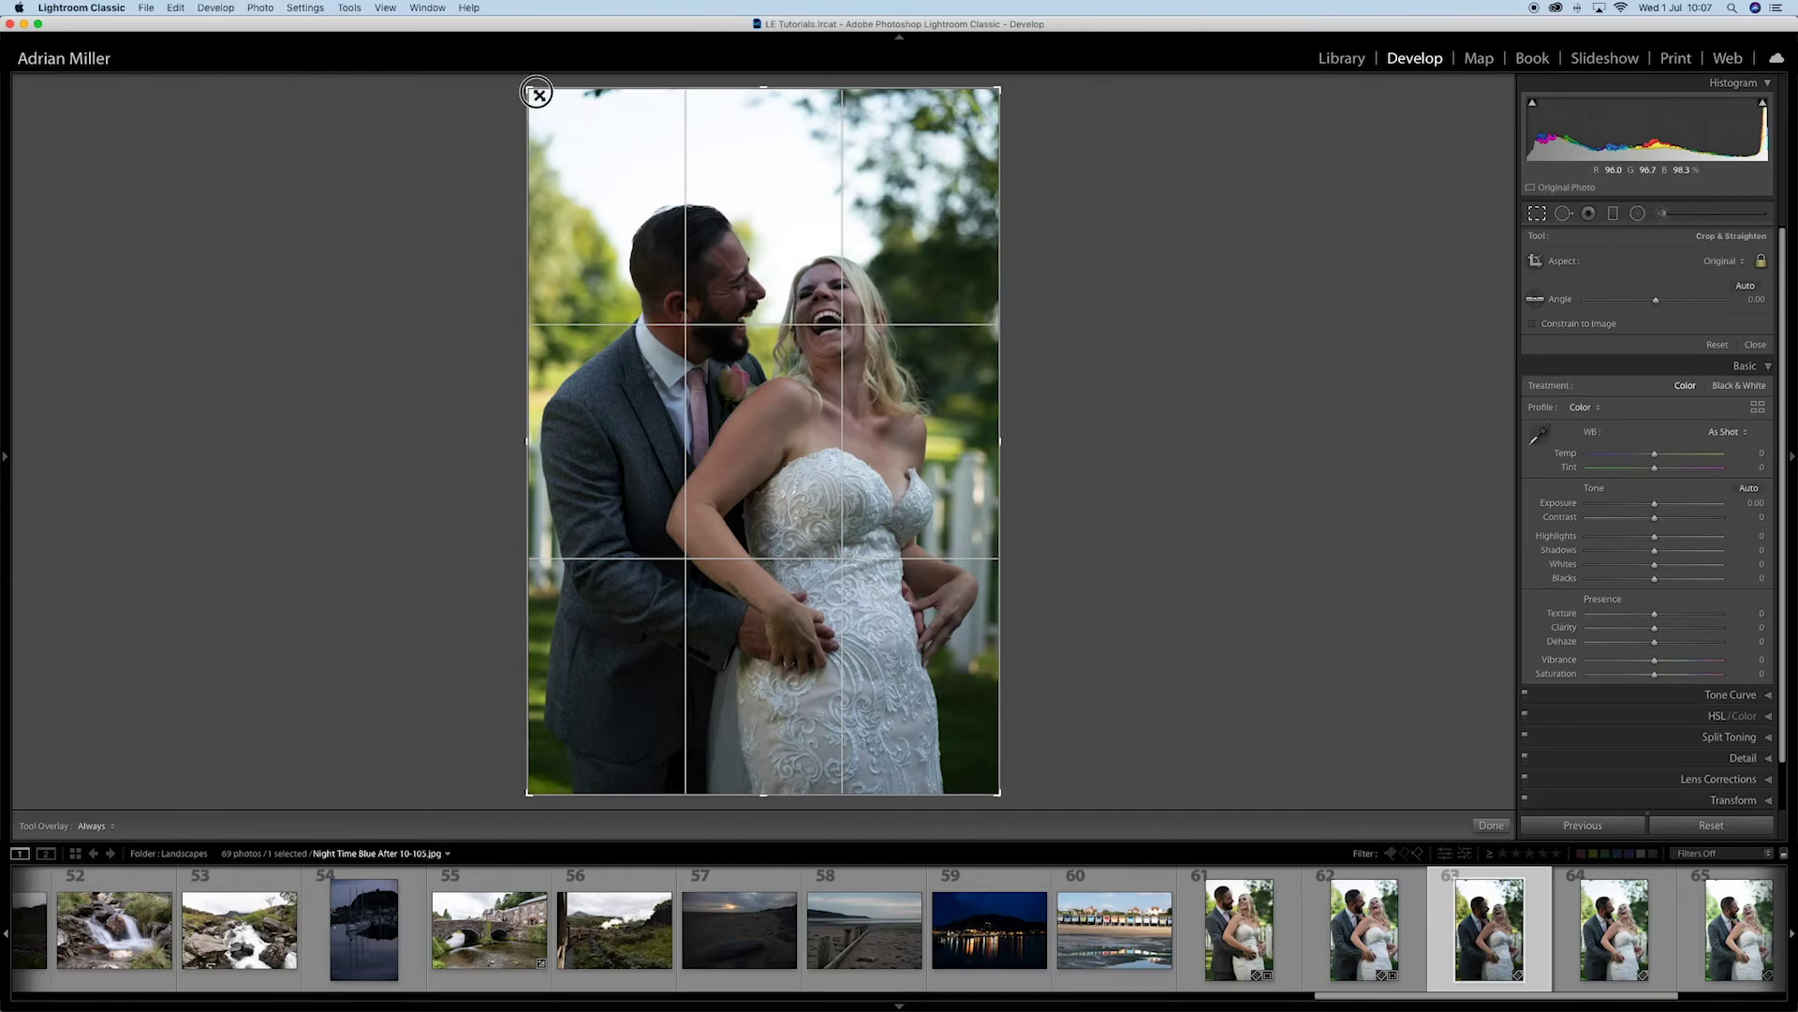
{"action": "left_click_drag", "start_coordinate": [537, 88], "coordinate": [554, 109]}
{"action": "mouse_move", "coordinate": [727, 305]}
{"action": "left_mouse_down"}
{"action": "mouse_move", "coordinate": [713, 347]}
{"action": "mouse_move", "coordinate": [733, 301]}
{"action": "left_mouse_up"}
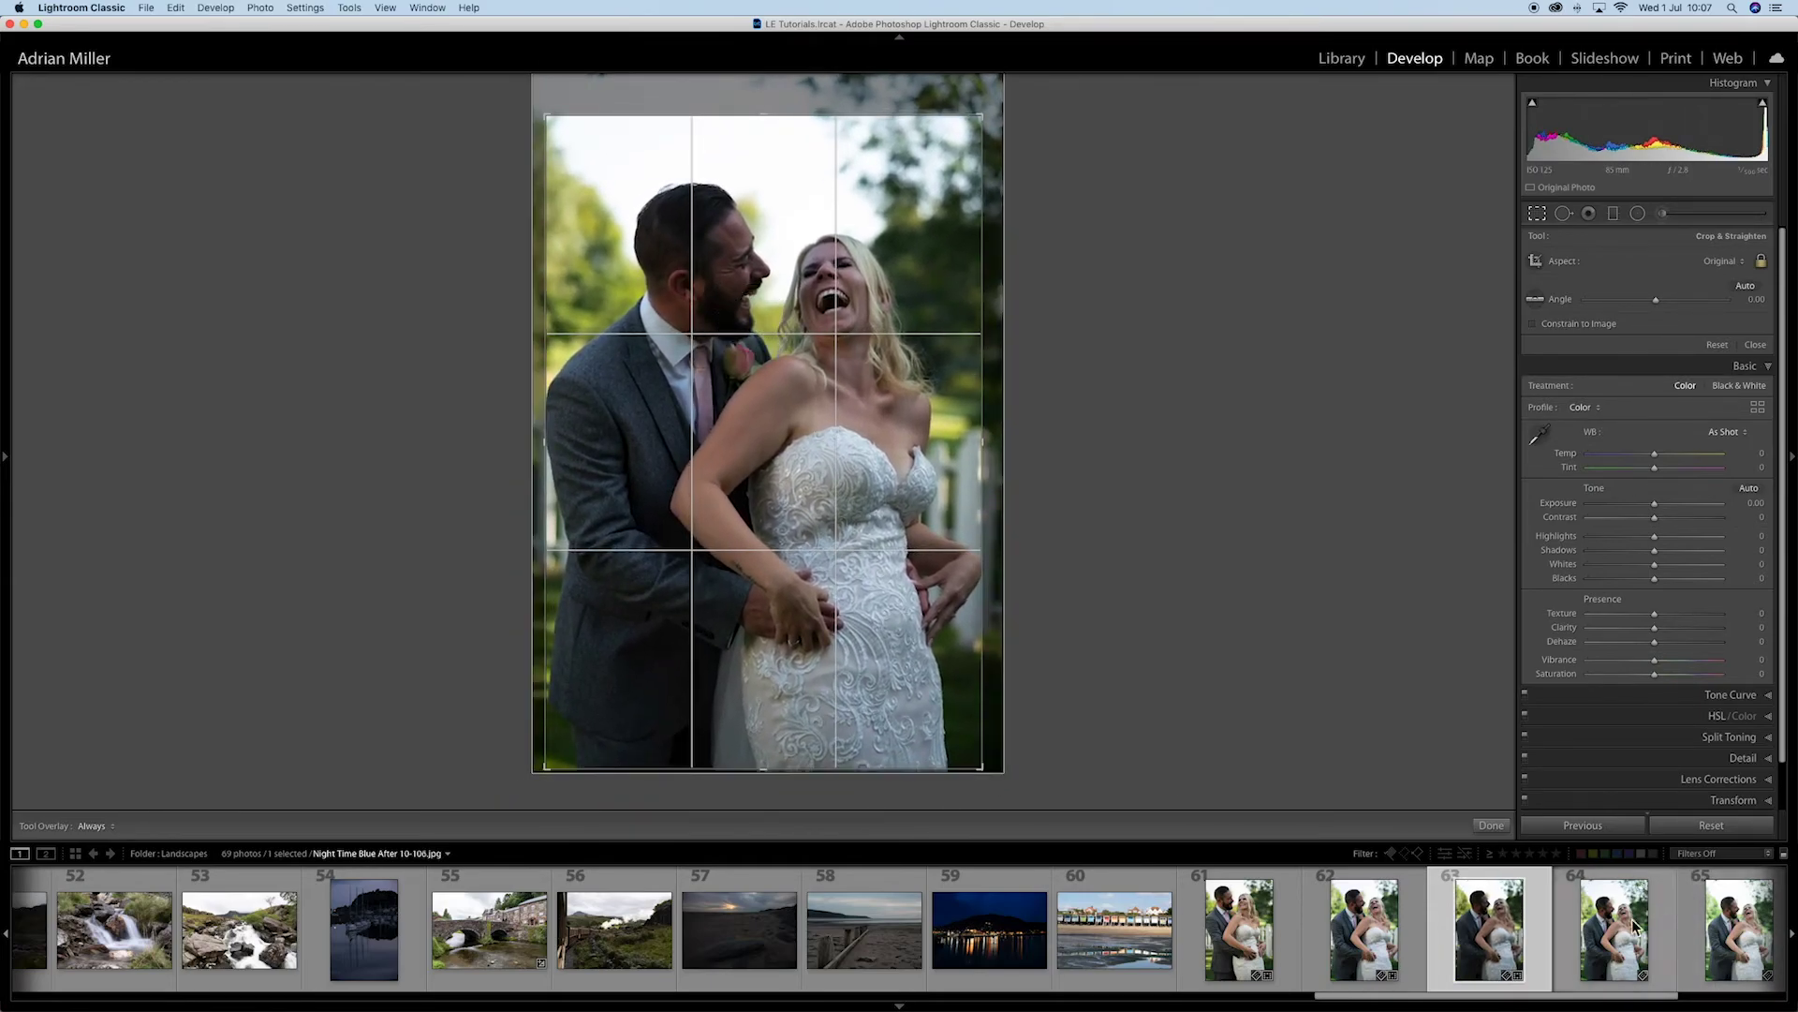
{"action": "left_click", "coordinate": [1613, 929]}
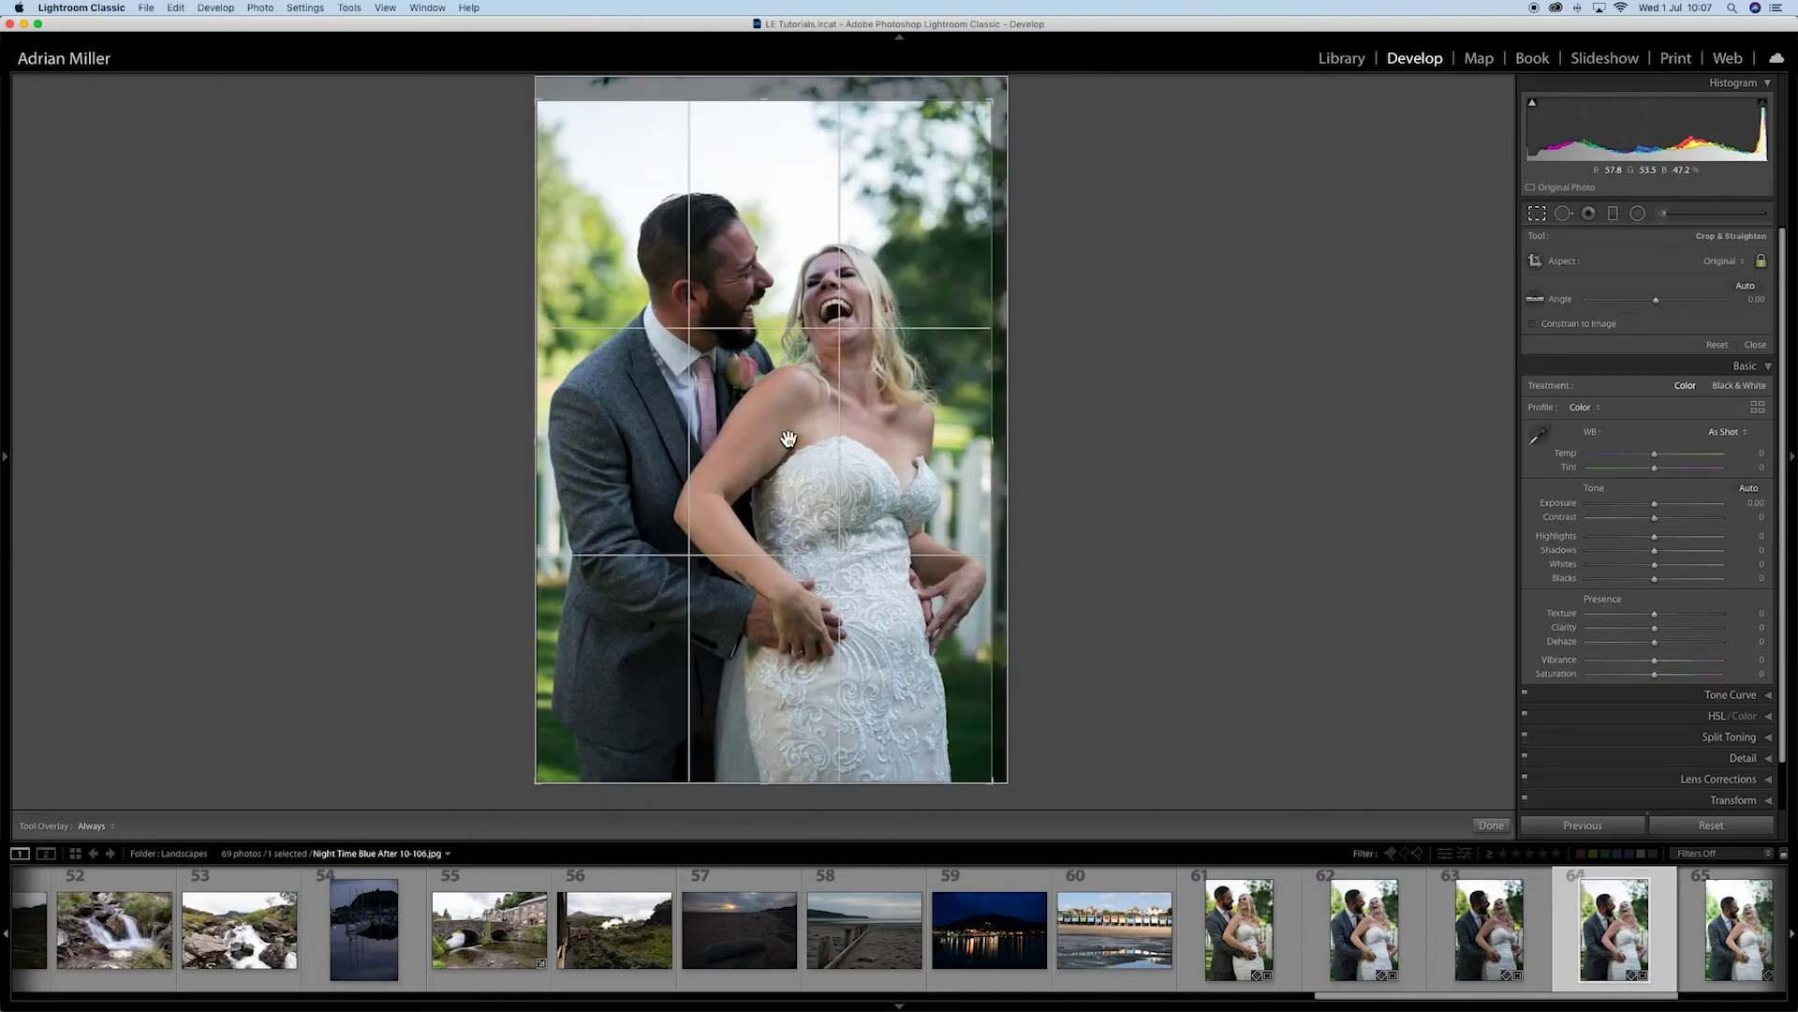
{"action": "key", "text": "Return"}
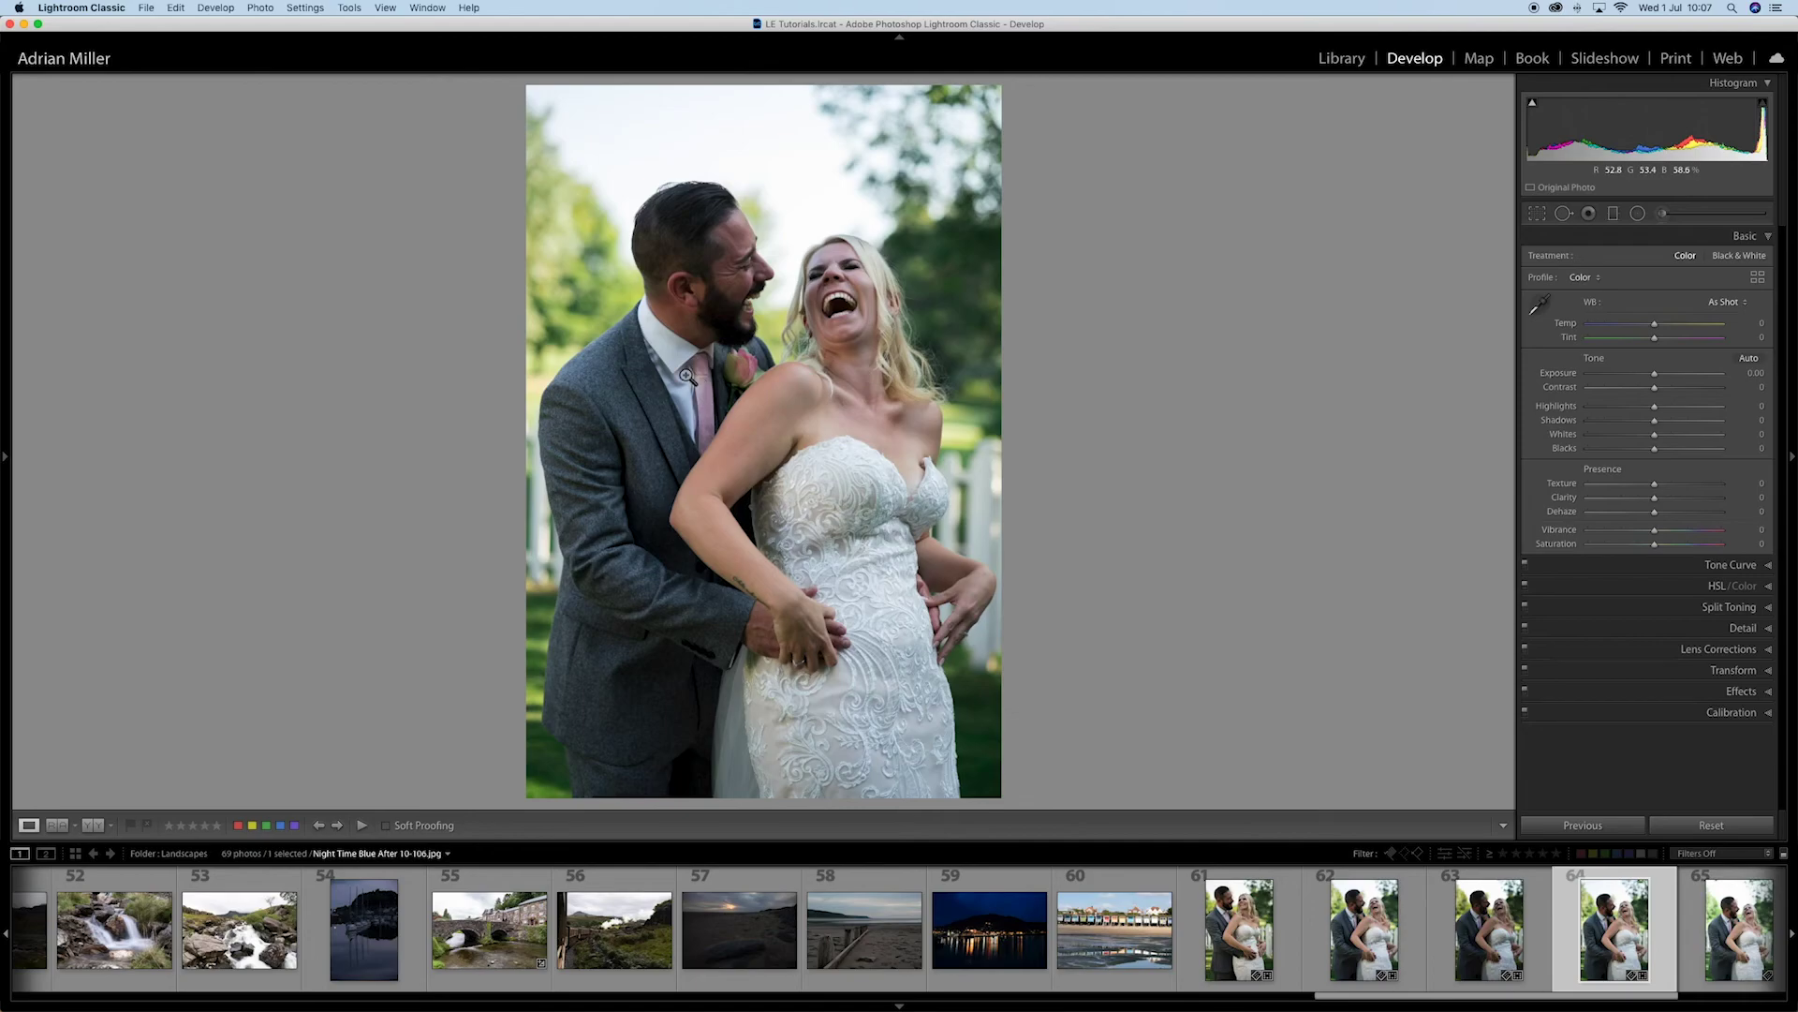
Step: Pull the fourth portrait's top-right crop corner inward for a tighter crop and commit it
{"action": "left_click", "coordinate": [1537, 213]}
{"action": "left_click_drag", "start_coordinate": [985, 131], "coordinate": [1016, 82]}
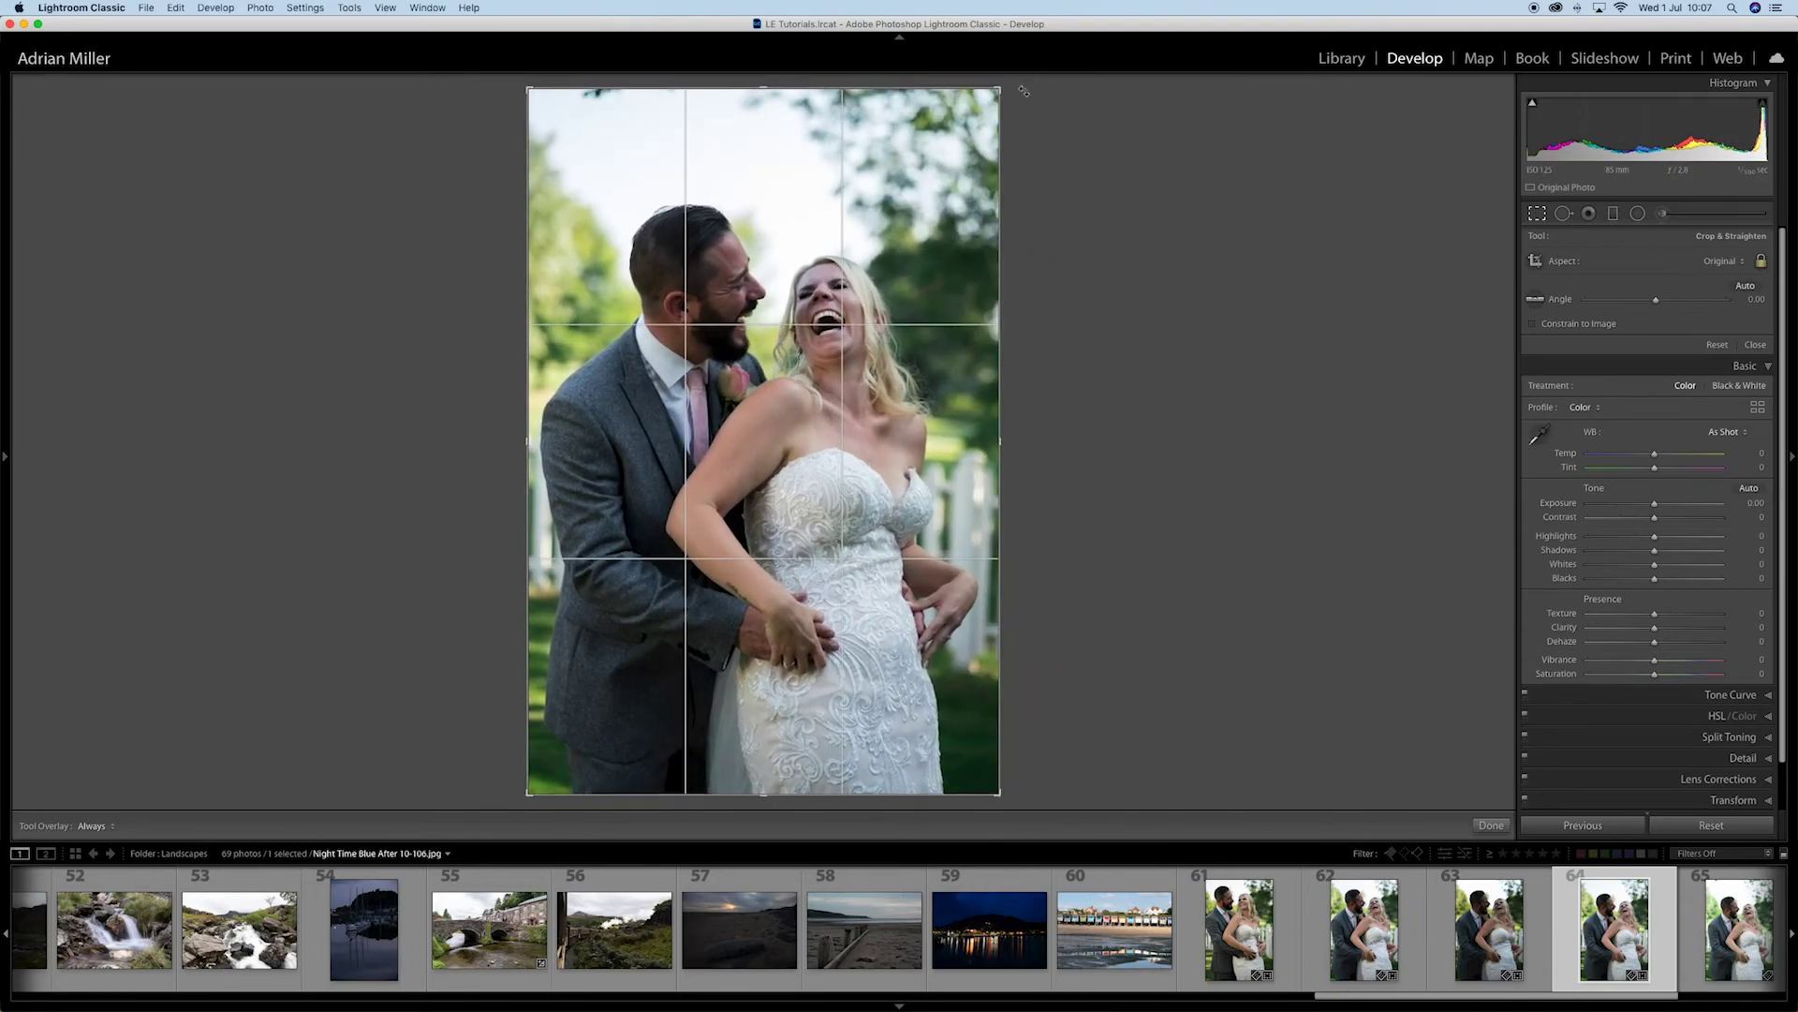
{"action": "left_click", "coordinate": [1563, 214]}
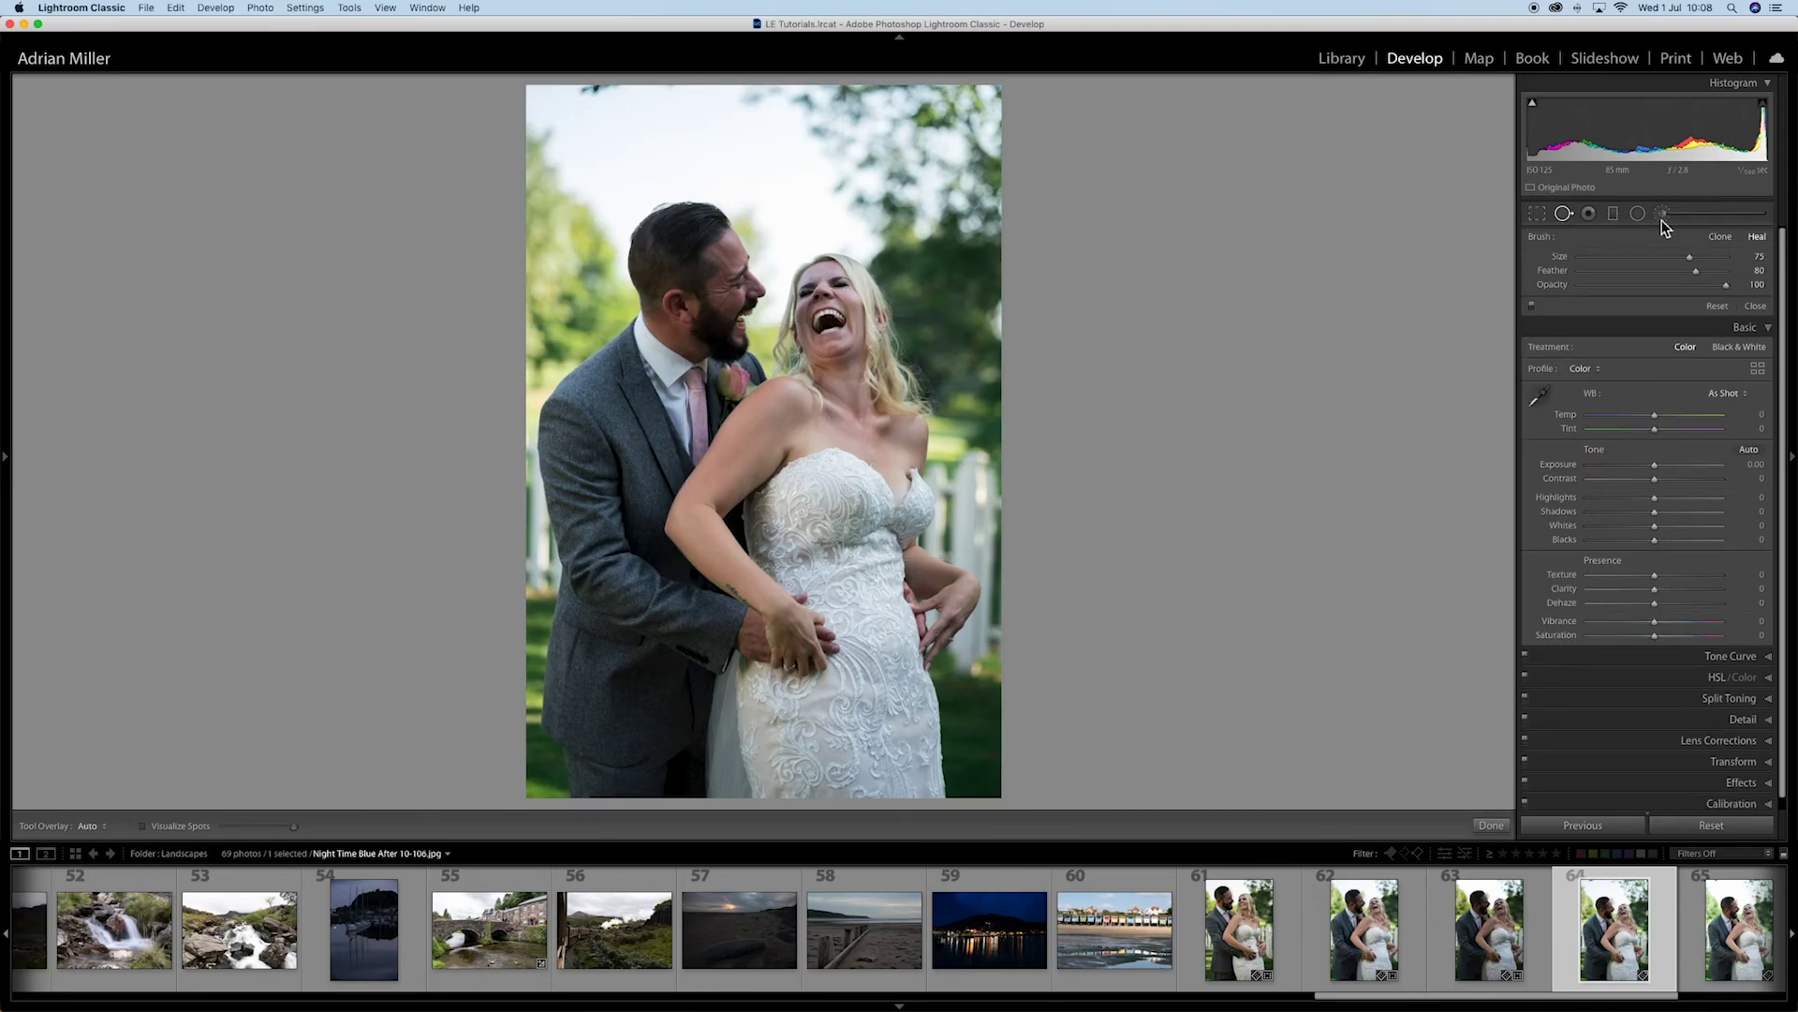